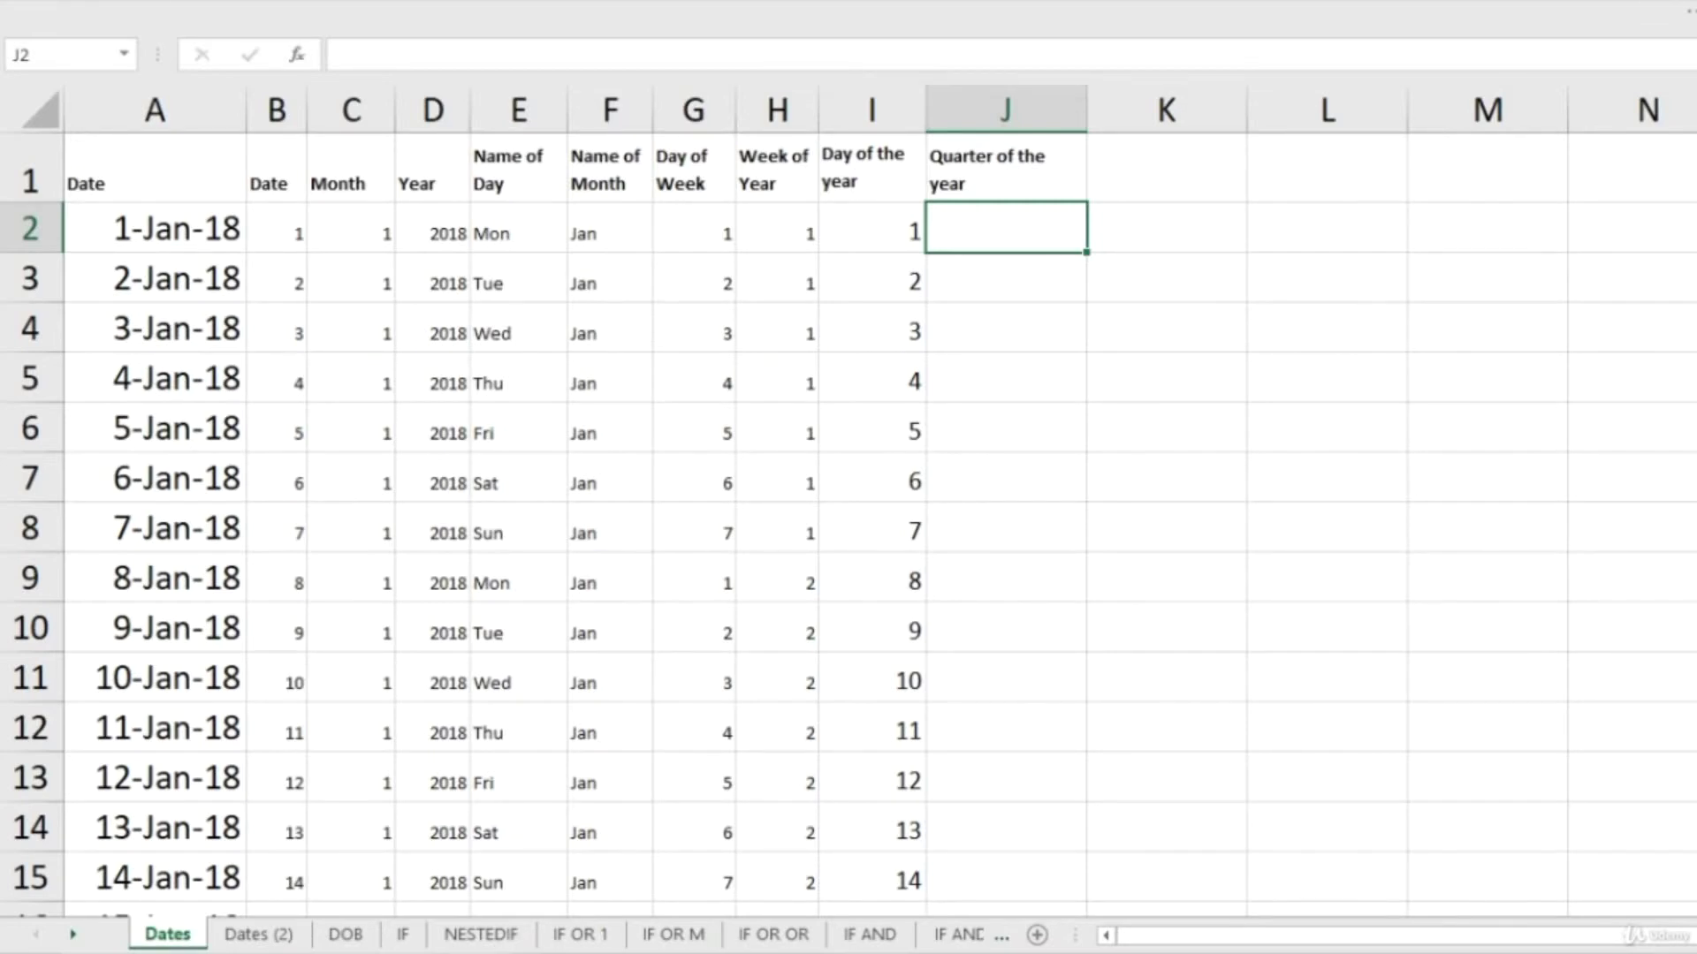
# Step: Replace the date in A3 with 1 feb 2018
pyautogui.click(873, 227)
pyautogui.click(351, 228)
pyautogui.press('Left')
pyautogui.press('Left')
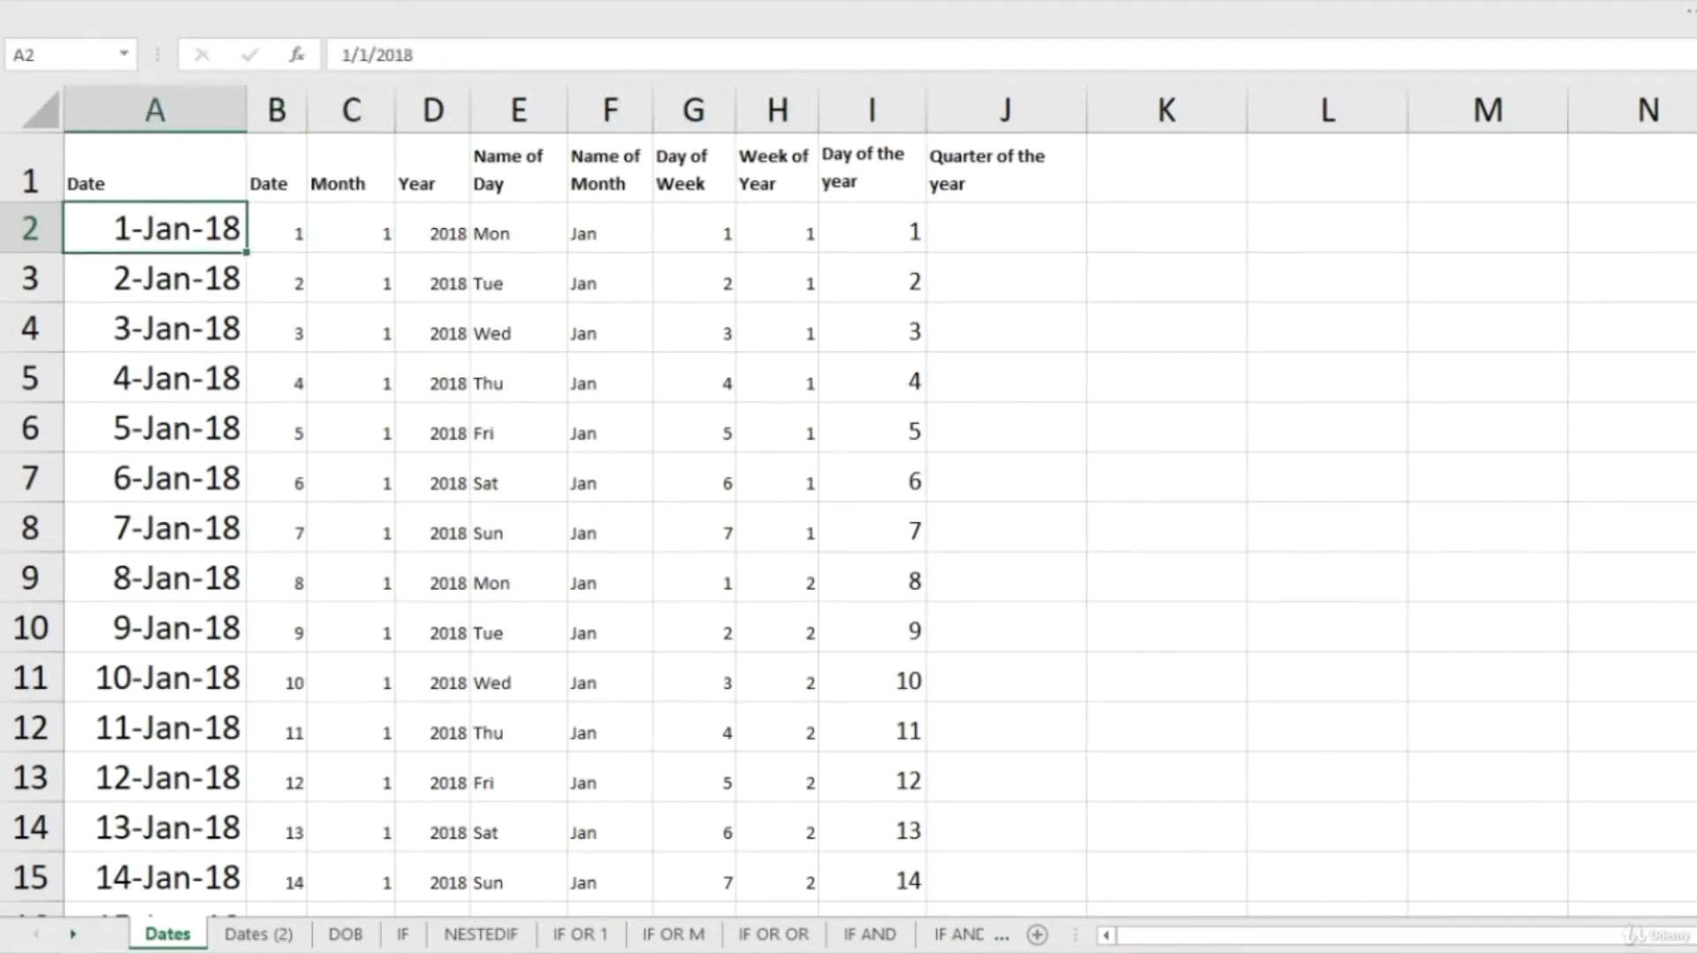
pyautogui.press('Down')
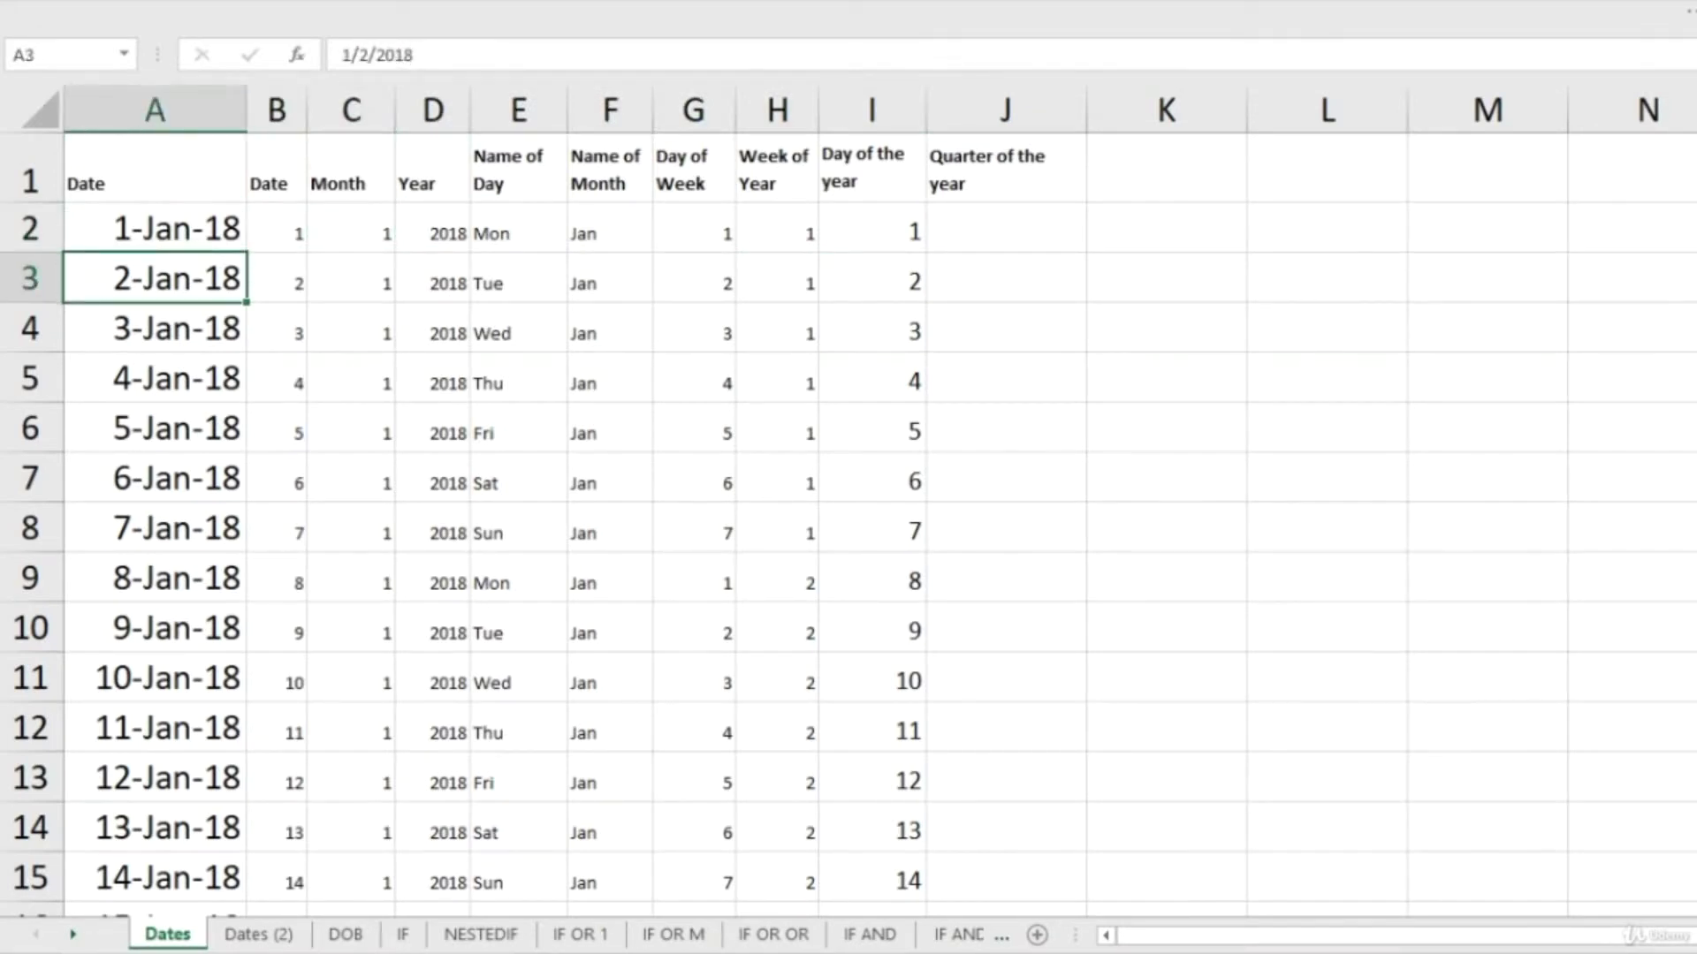
pyautogui.press('F2')
pyautogui.press('BackSpace')
pyautogui.press('BackSpace')
pyautogui.press('BackSpace')
pyautogui.press('BackSpace')
pyautogui.press('BackSpace')
pyautogui.press('BackSpace')
pyautogui.press('BackSpace')
pyautogui.press('BackSpace')
pyautogui.write('1 feb 2018')
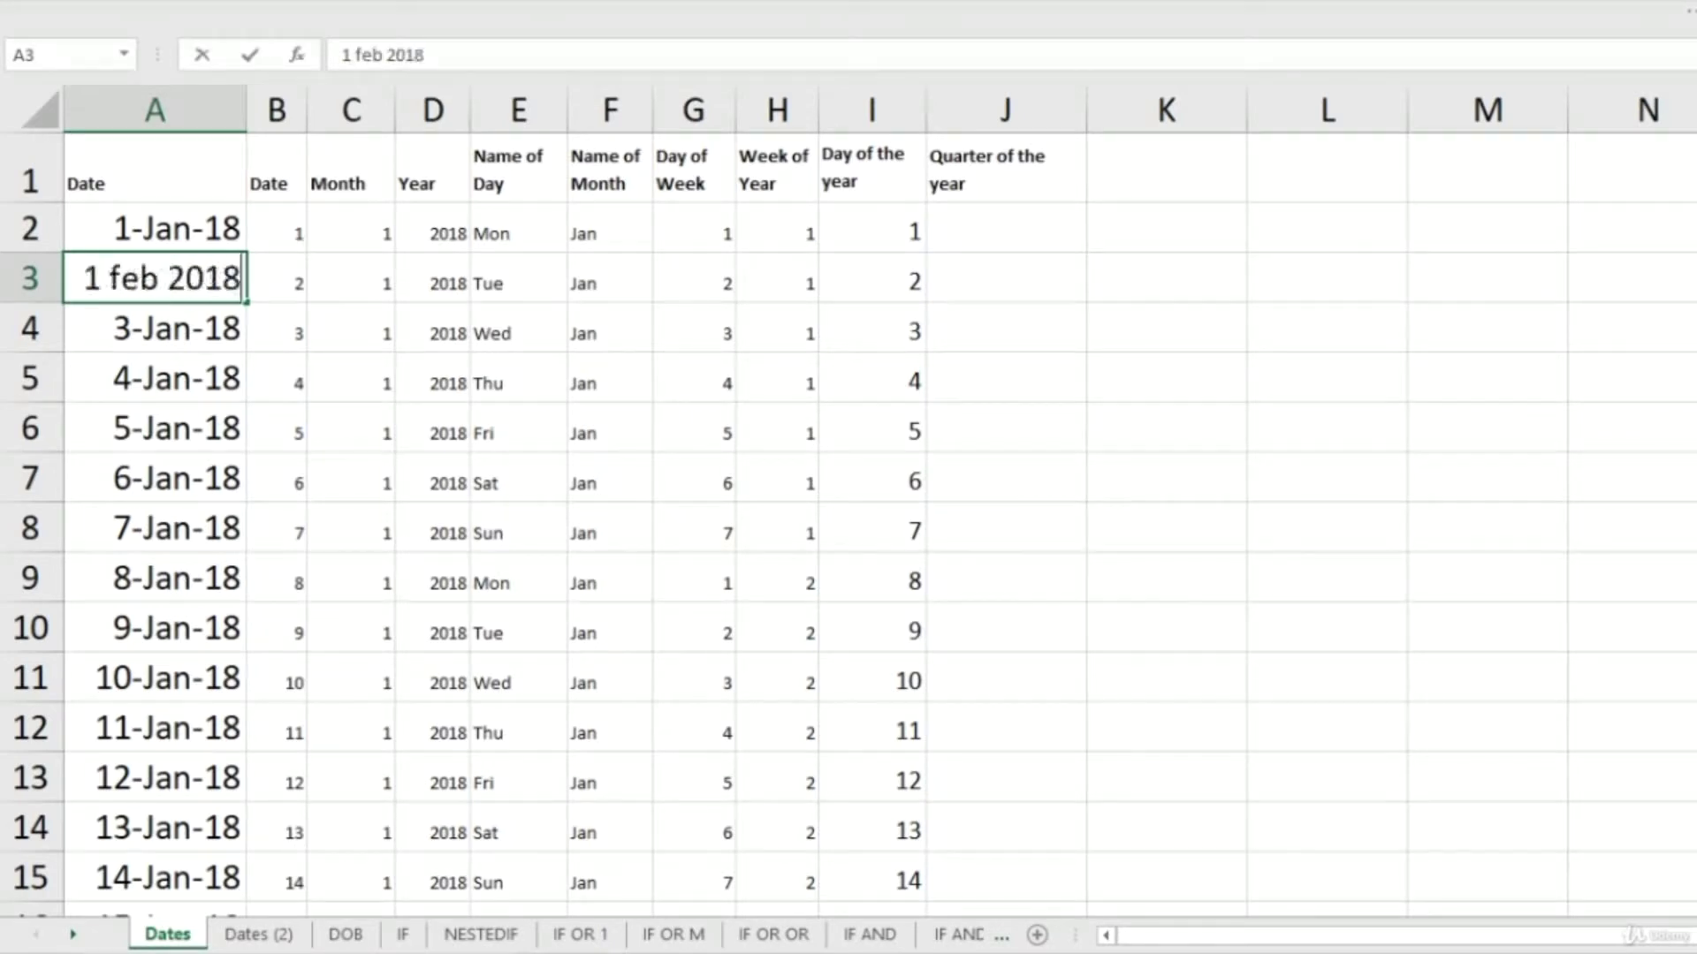
pyautogui.press('Return')
# Step: Enter 1 mar 2018, 1 apr 2018 and 1 may 2018 in A4:A6
pyautogui.write('1')
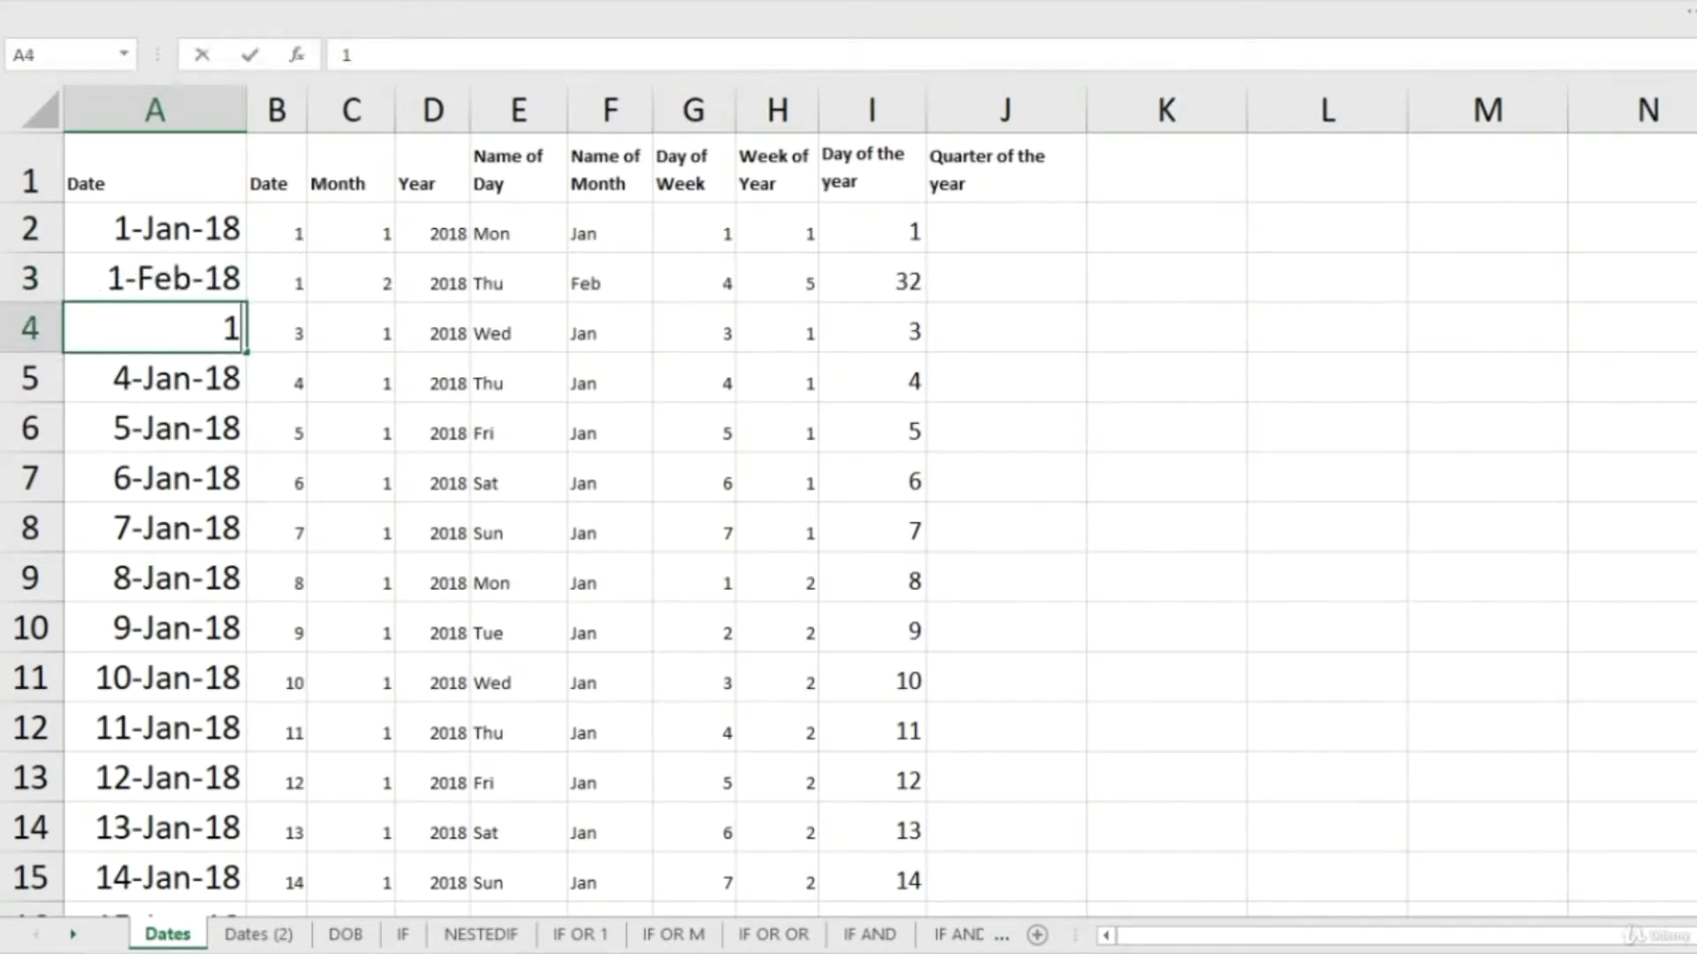
pyautogui.write(' mar 2018')
pyautogui.press('Return')
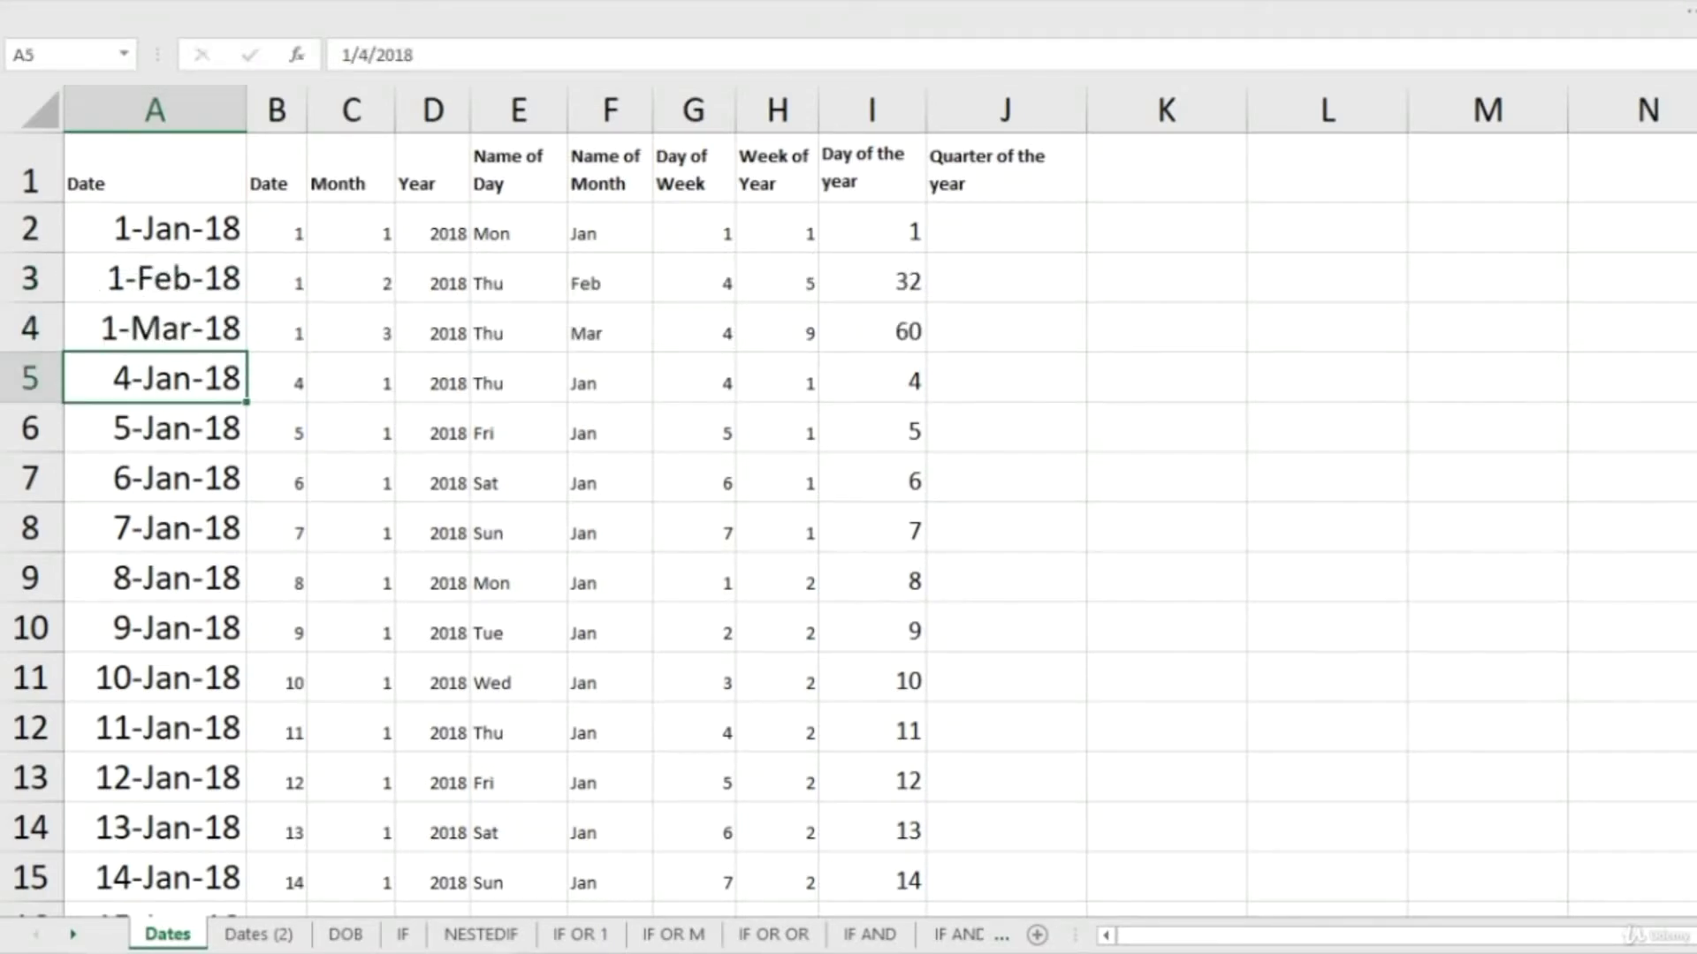
pyautogui.write('1 apri')
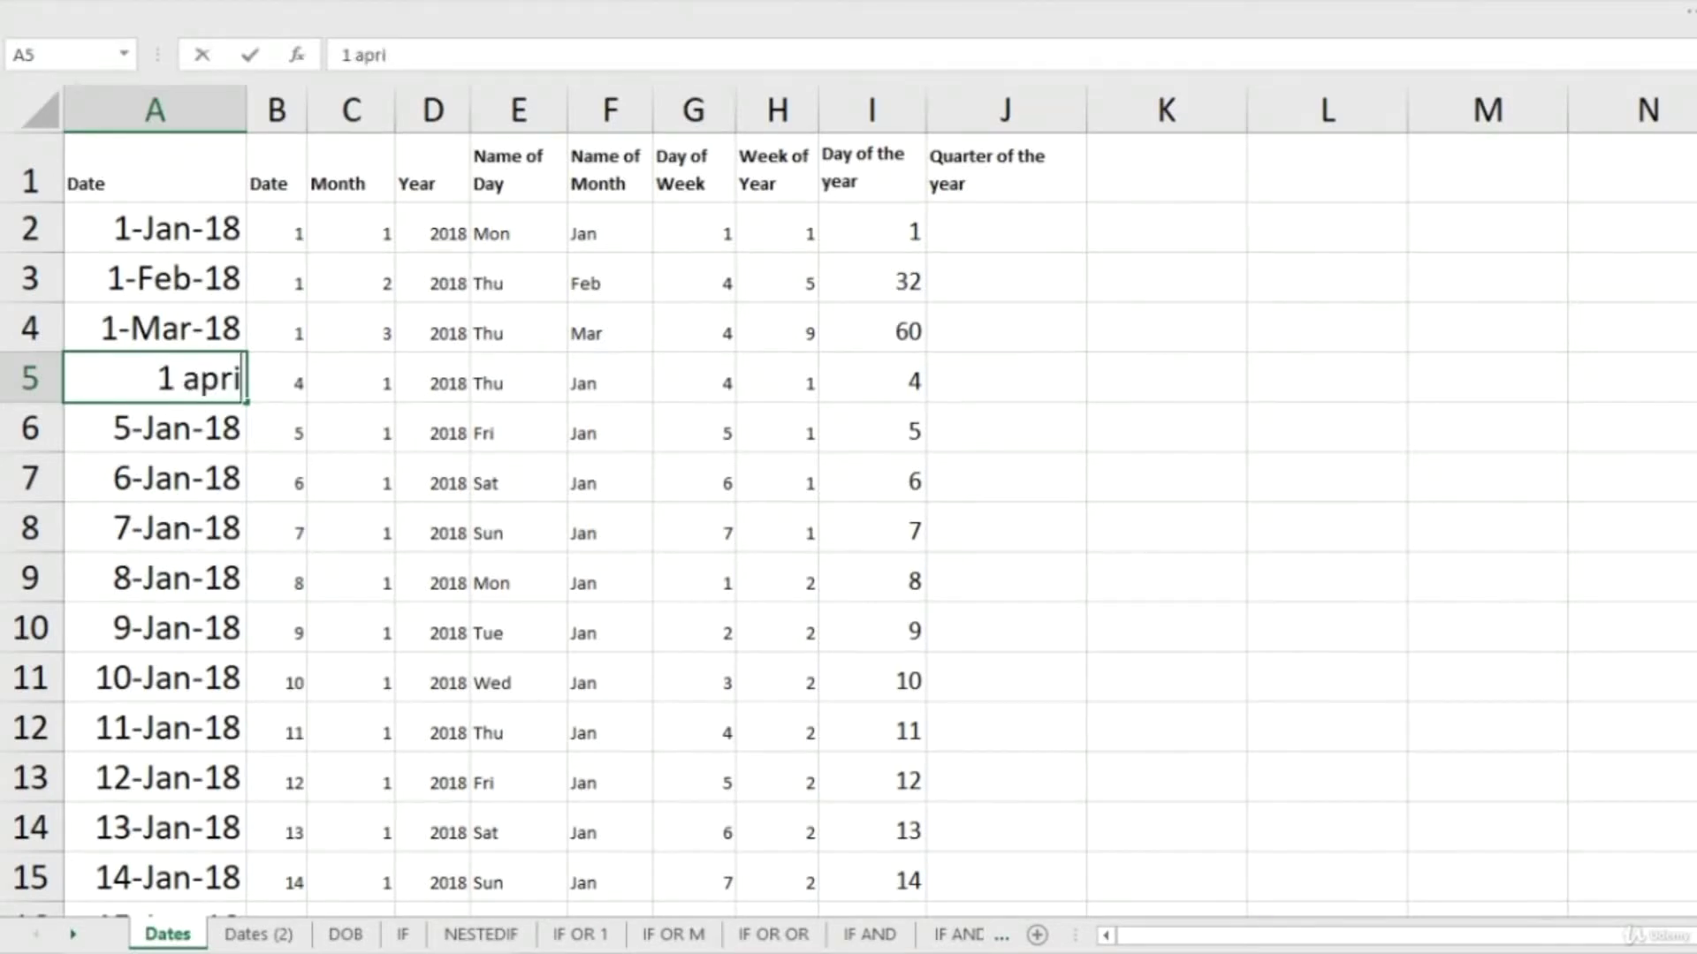
pyautogui.press('BackSpace')
pyautogui.write('2018')
pyautogui.press('Return')
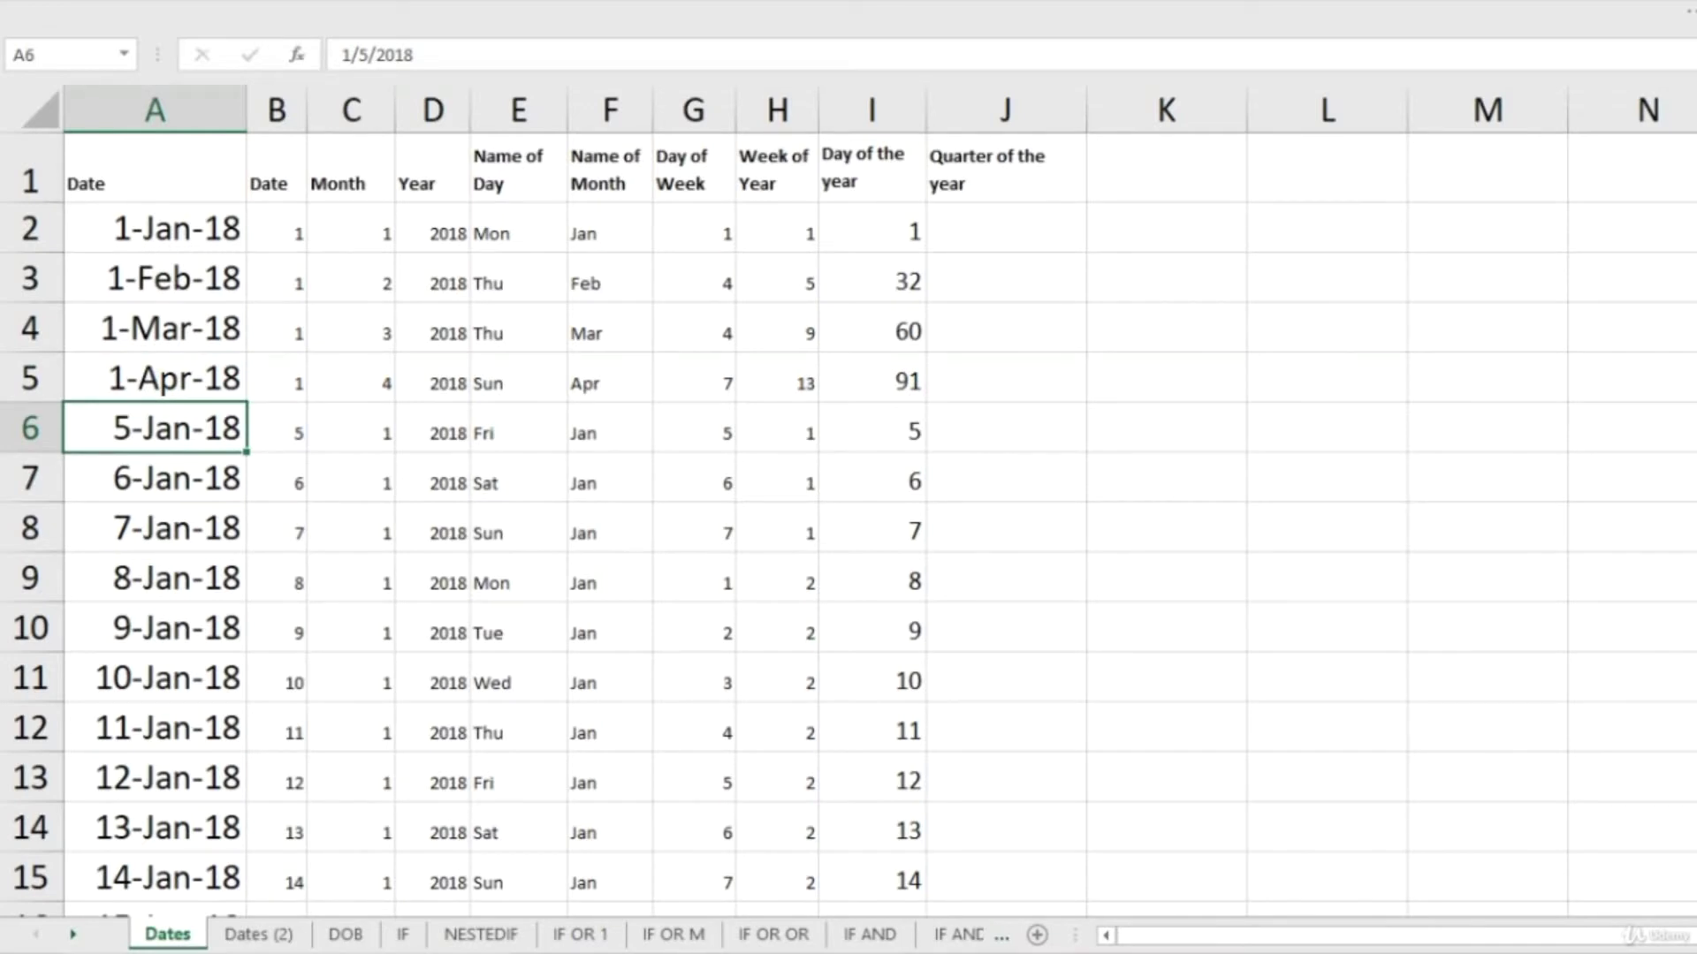
pyautogui.write('1 may')
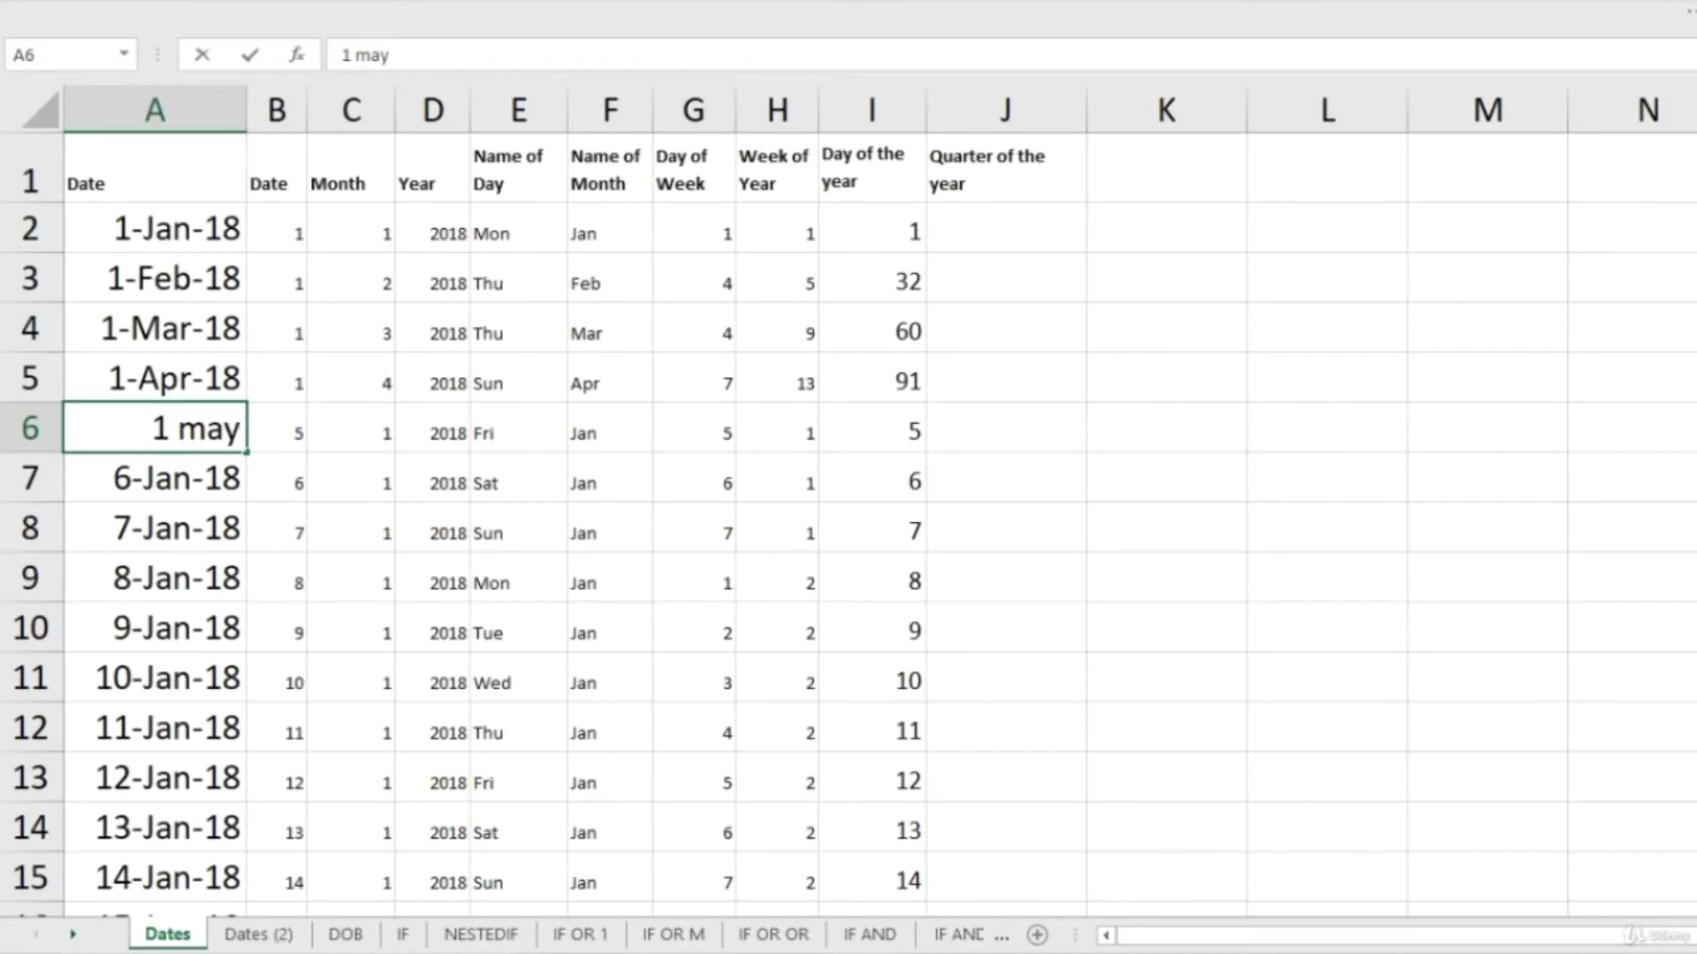
pyautogui.write(' 2018')
pyautogui.press('Return')
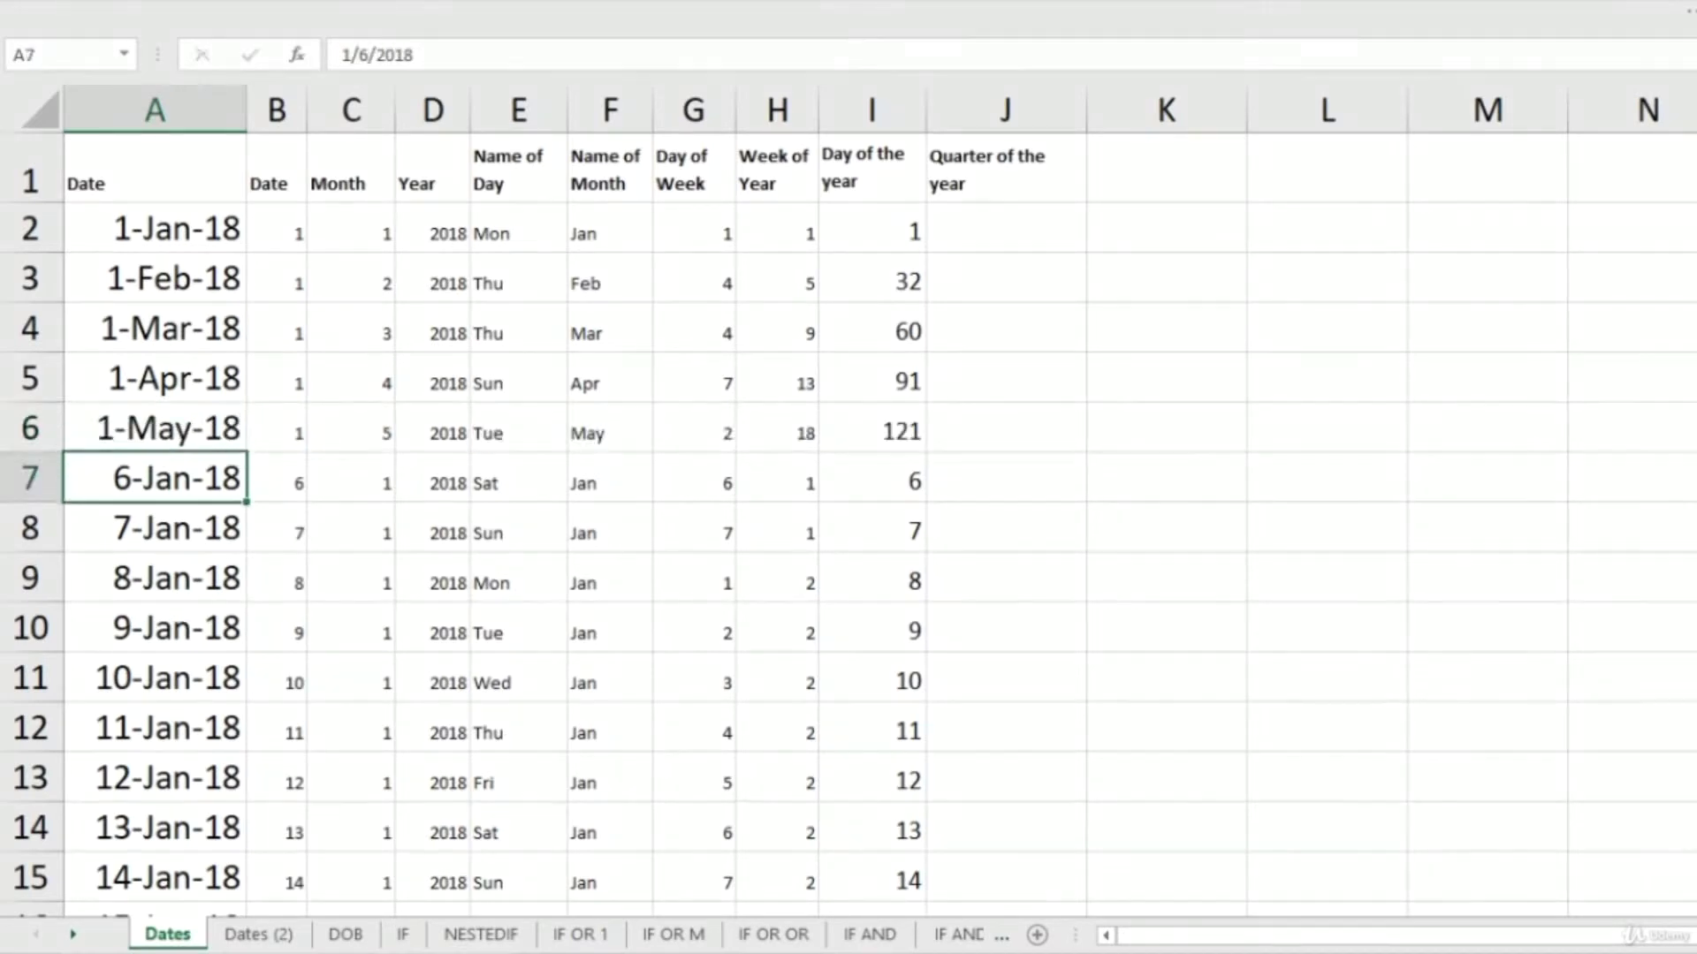
pyautogui.press('Up')
pyautogui.press('Up')
pyautogui.press('Up')
pyautogui.press('Up')
pyautogui.press('Up')
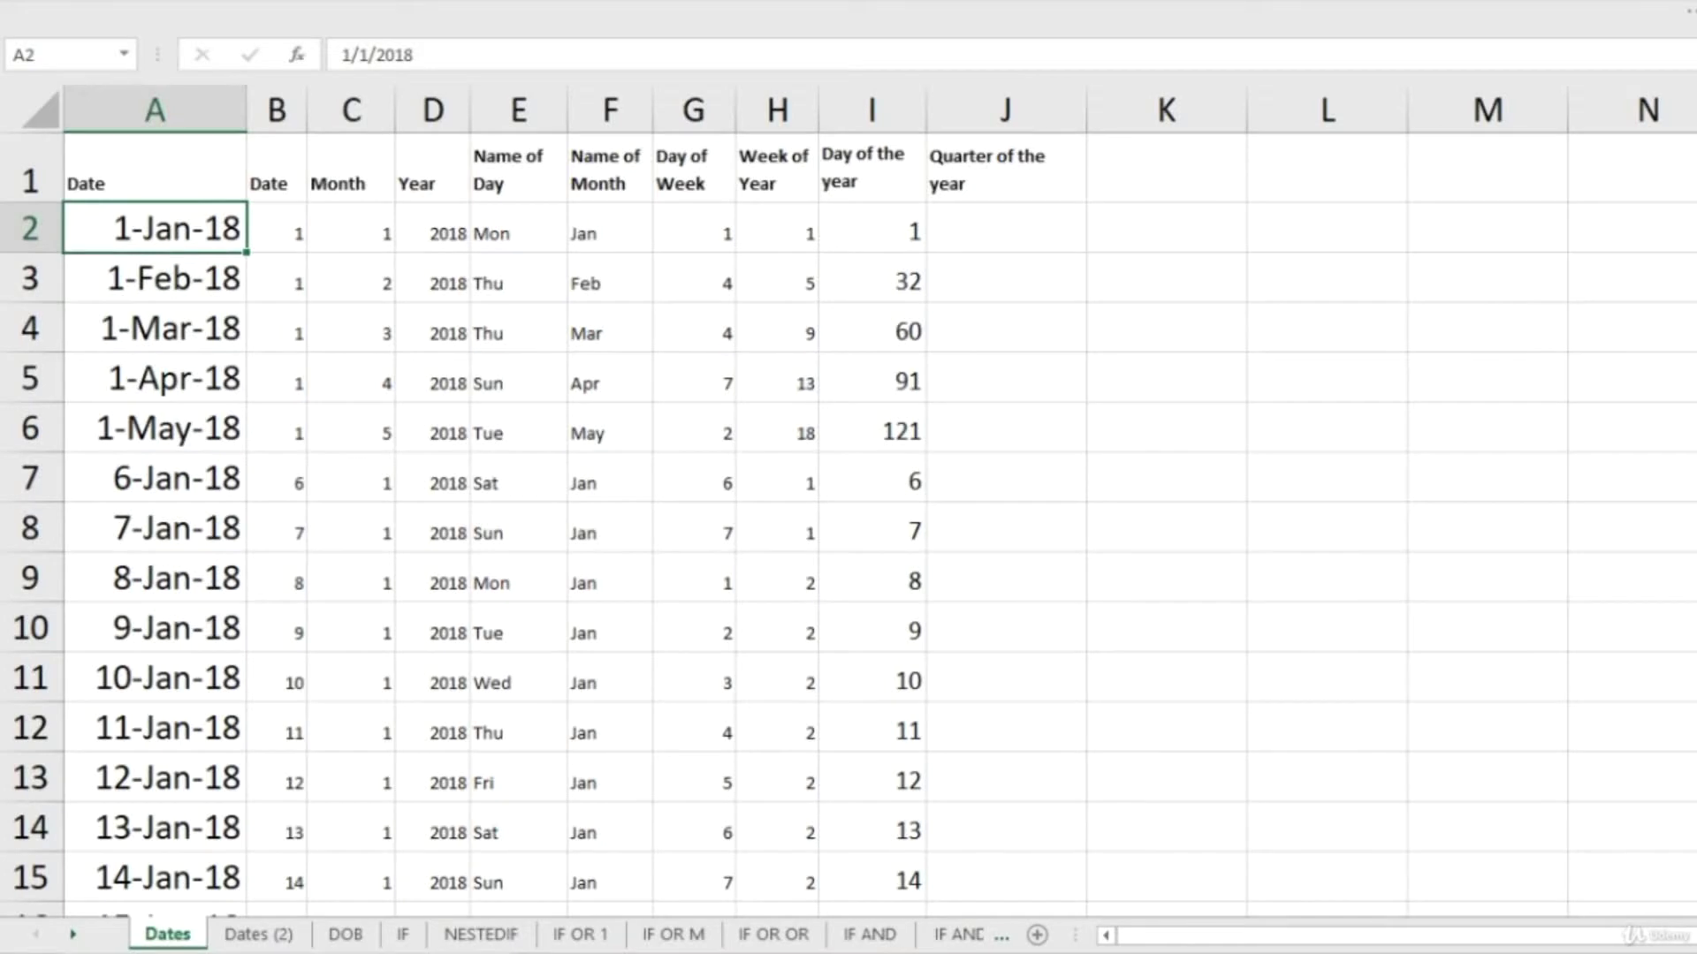
pyautogui.hotkey('ctrl', 'Right')
pyautogui.press('Right')
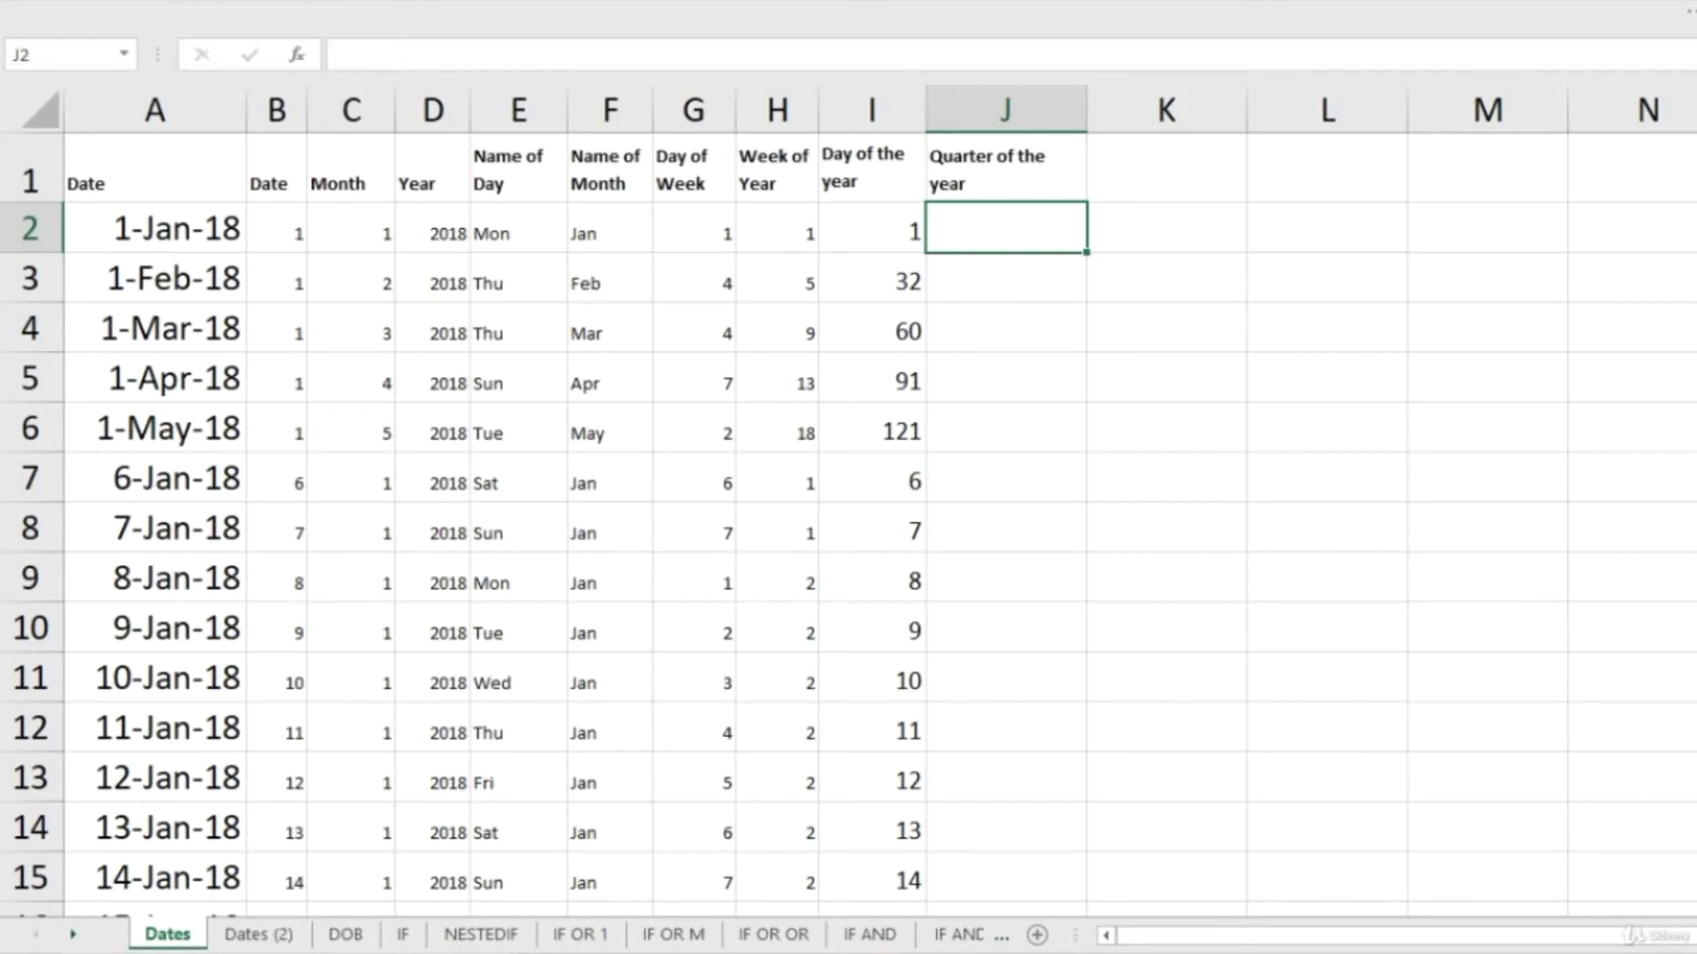
# Step: Enter =MONTH(A2) in J2
pyautogui.write('=mont')
pyautogui.press('Tab')
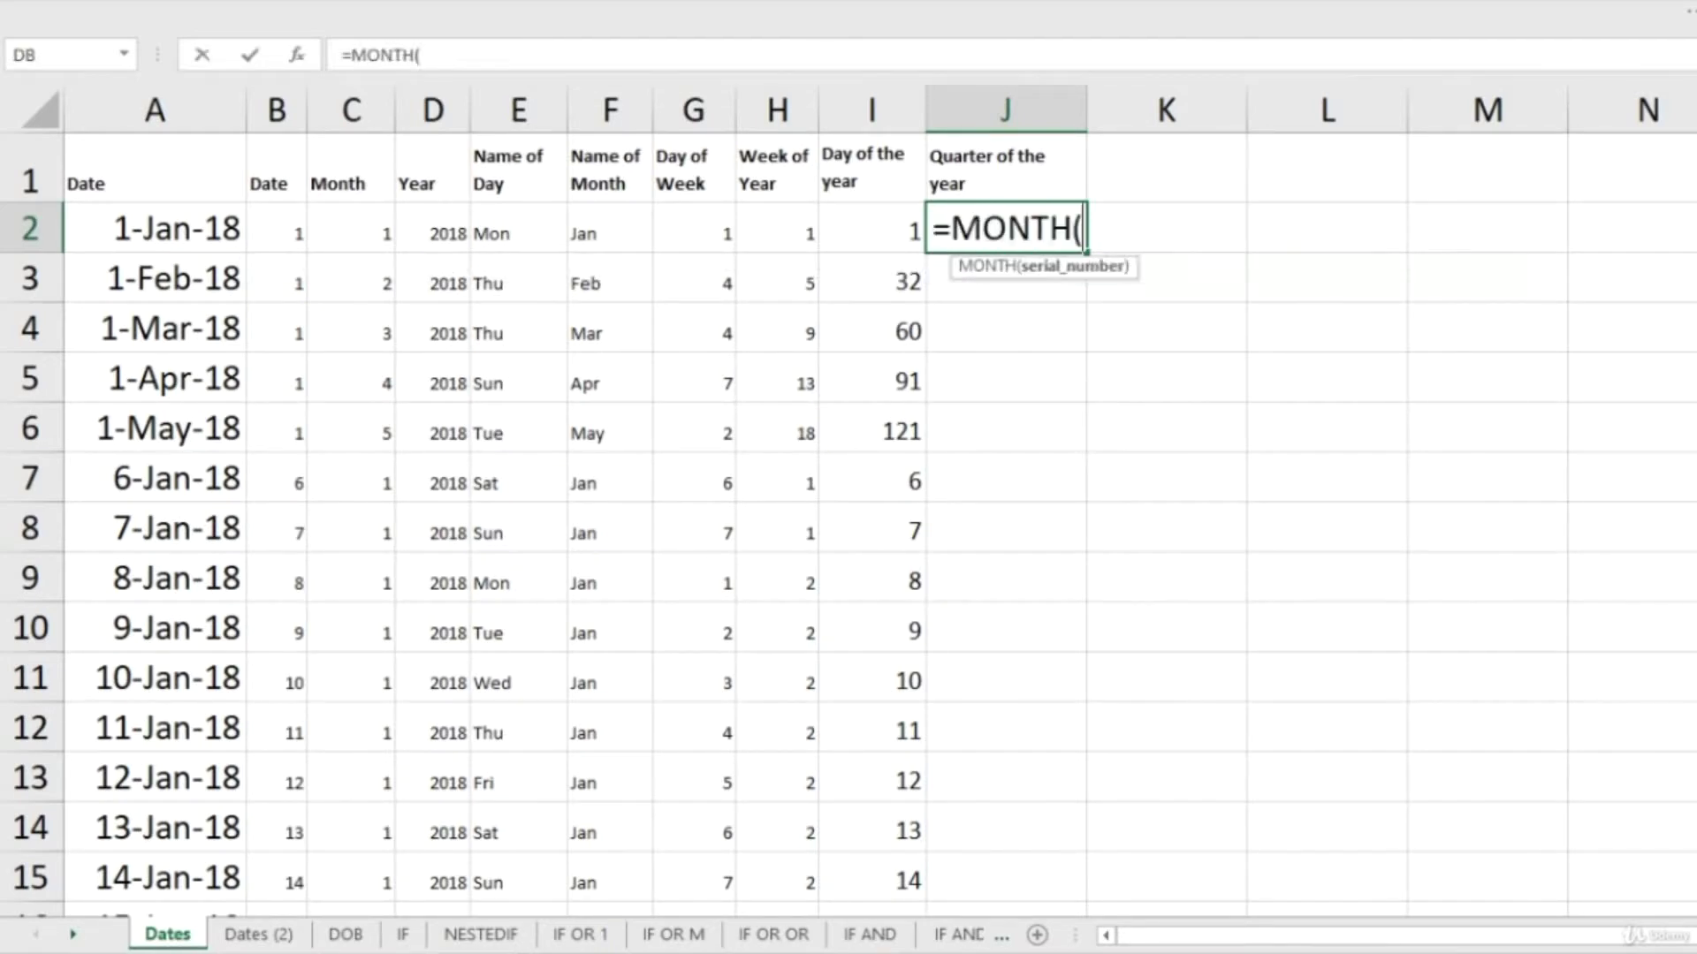
pyautogui.press('Left')
pyautogui.press('Left')
pyautogui.press('Left')
pyautogui.press('Left')
pyautogui.press('Left')
pyautogui.press('Left')
pyautogui.press('Left')
pyautogui.press('Left')
pyautogui.press('Left')
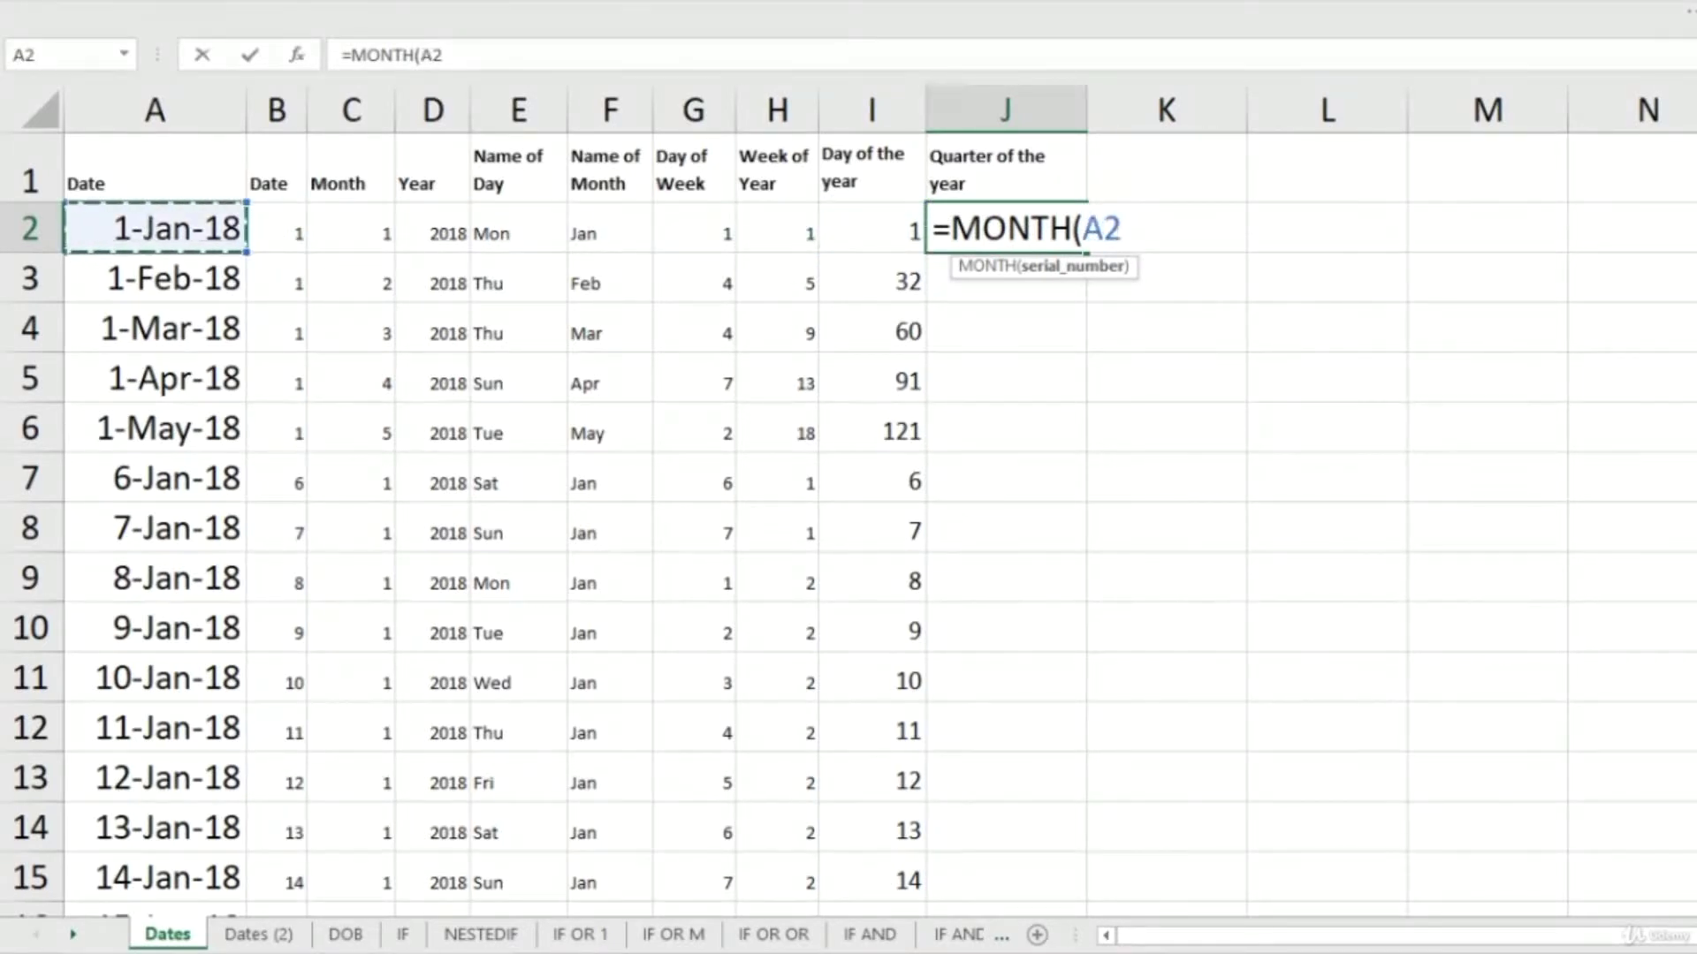
pyautogui.write(')')
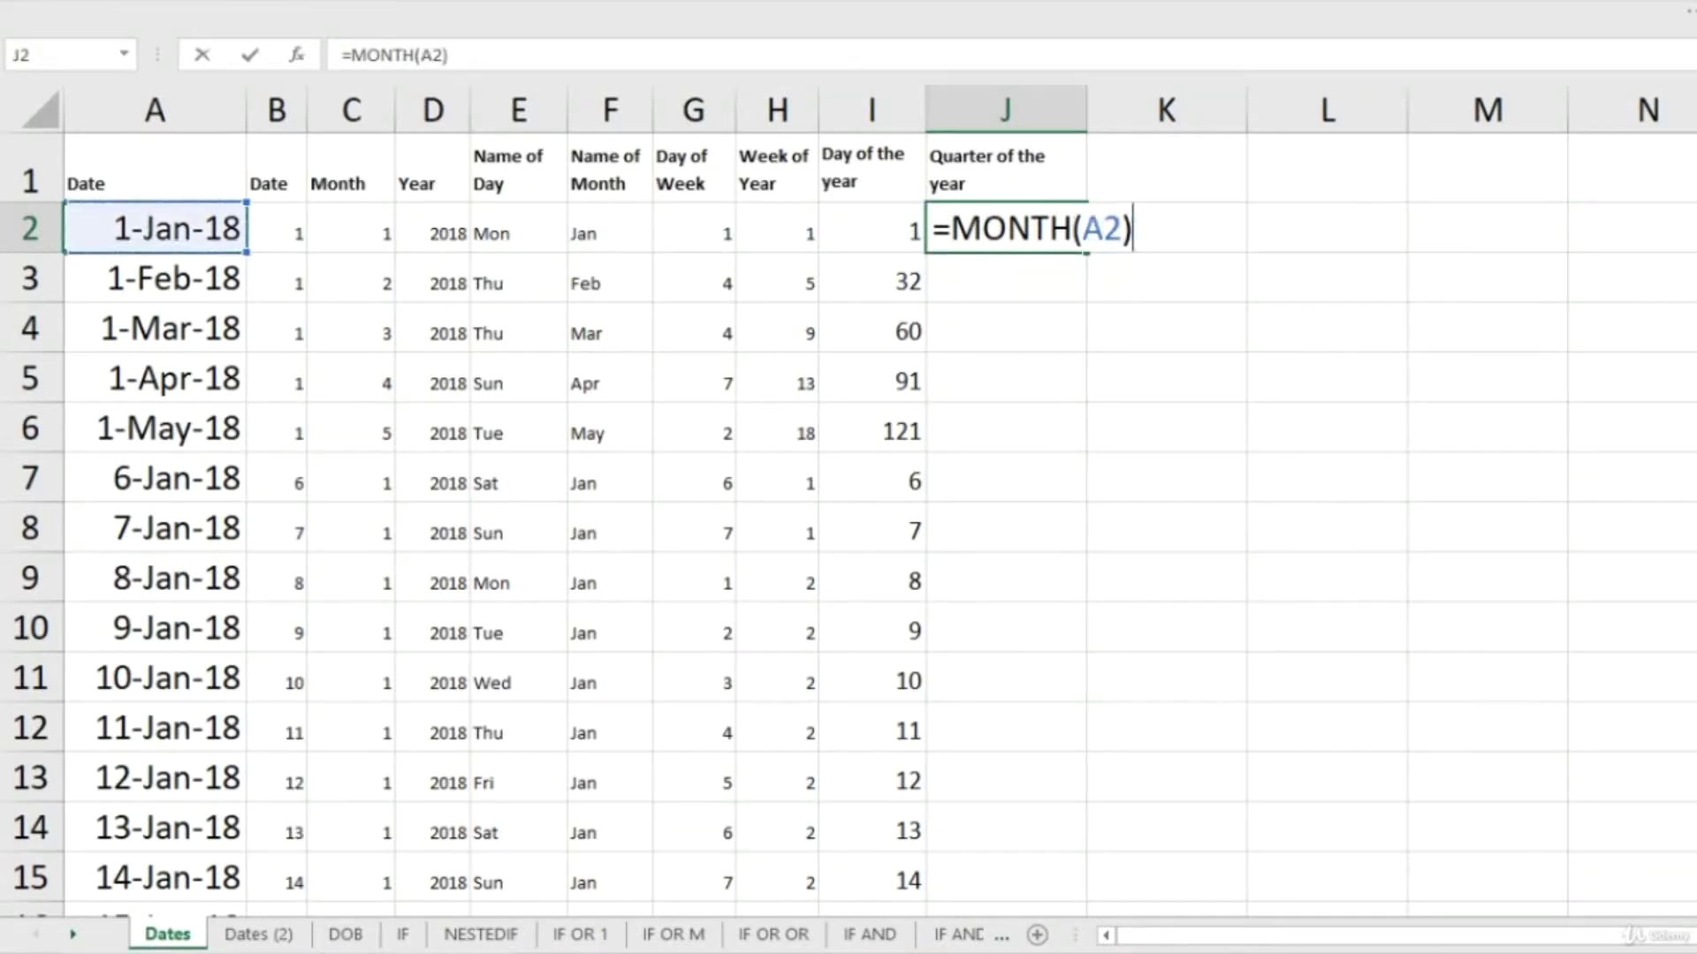
pyautogui.press('Return')
# Step: Copy the J2 MONTH formula down through J3:J6
pyautogui.click(1006, 228)
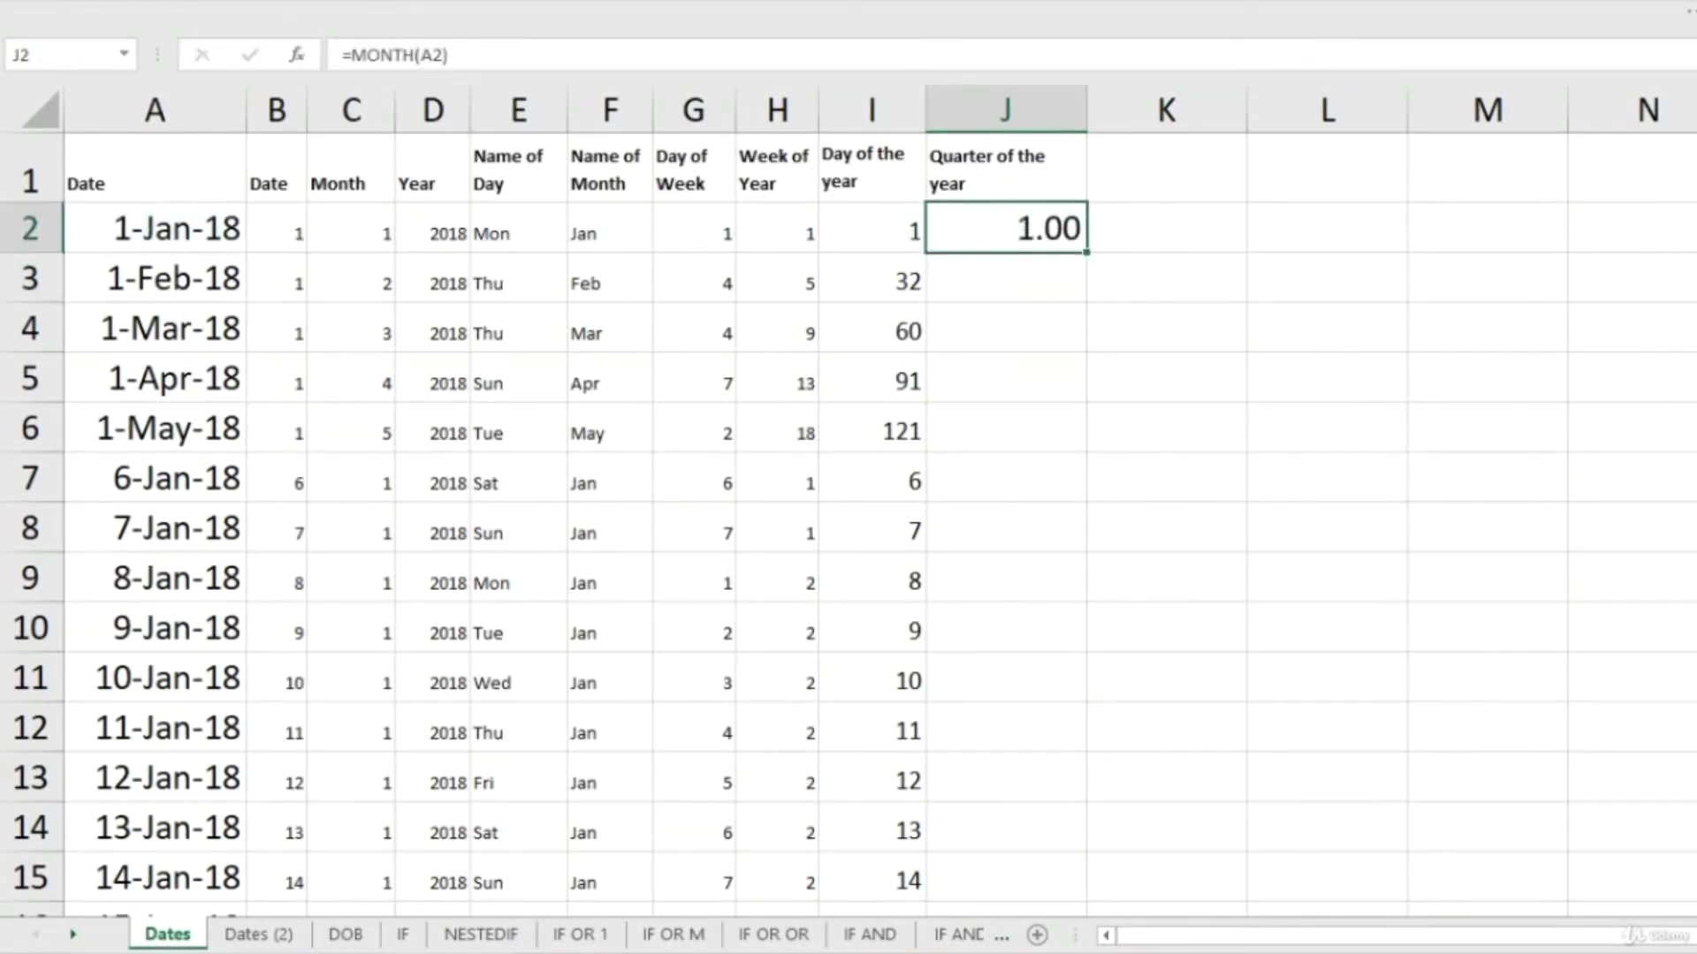
pyautogui.hotkey('ctrl', 'c')
pyautogui.hotkey('shift', 'Down')
pyautogui.hotkey('shift', 'Down')
pyautogui.hotkey('shift', 'Down')
pyautogui.hotkey('shift', 'Down')
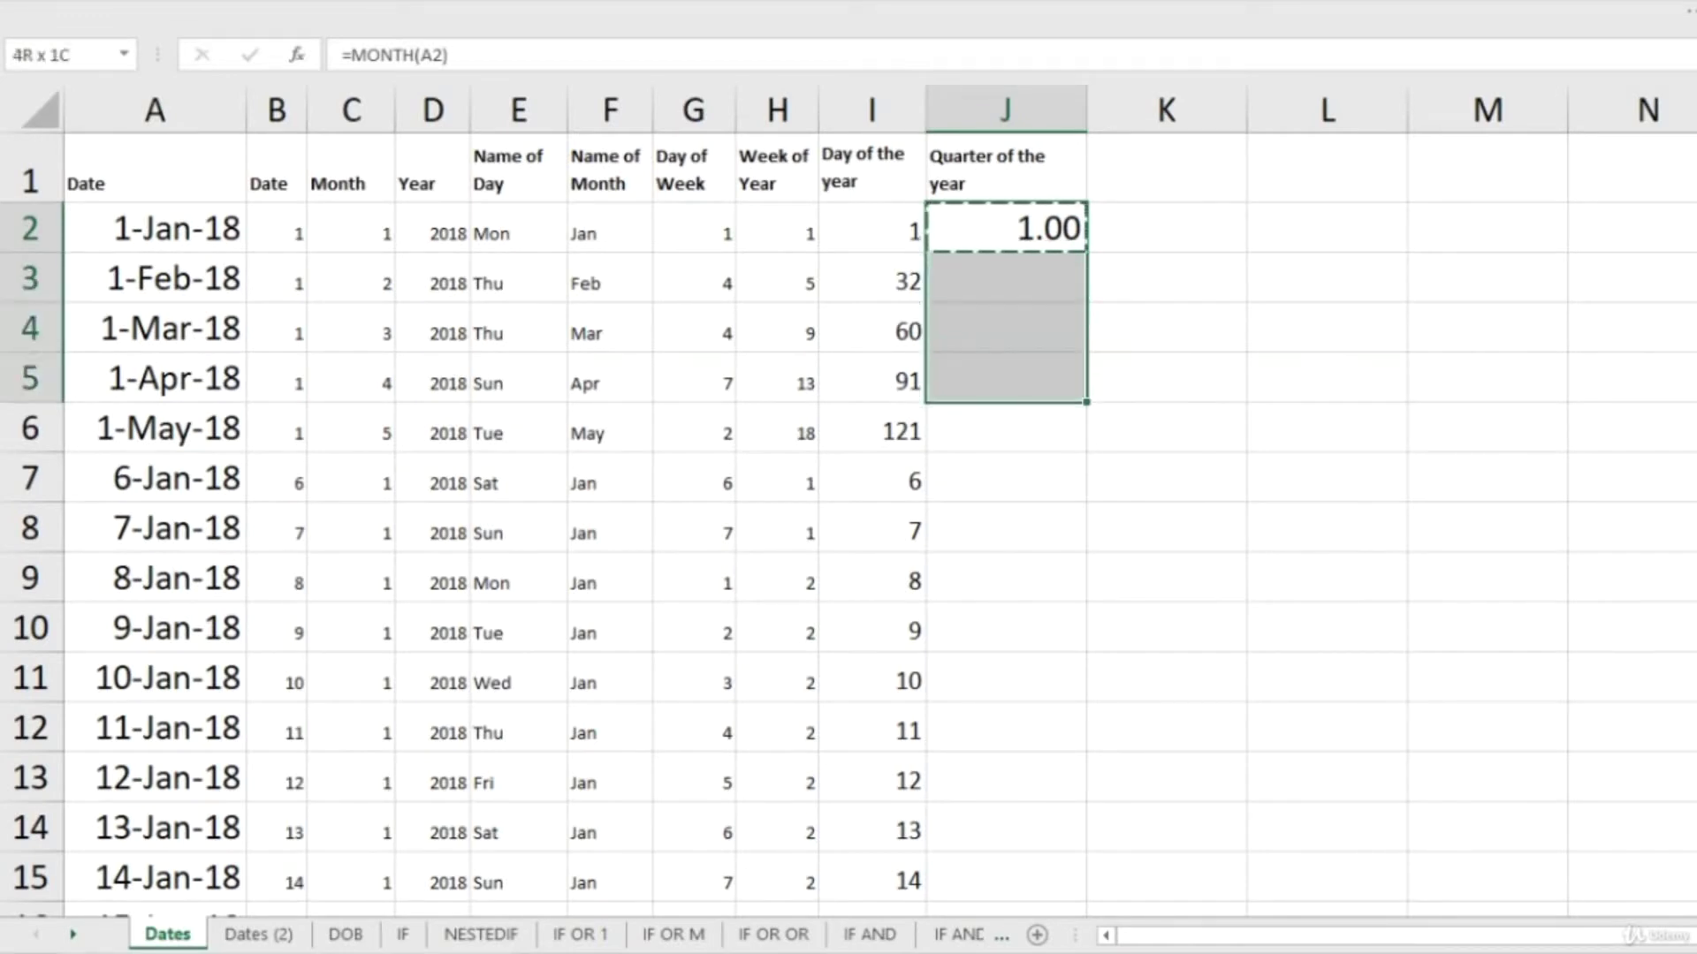
pyautogui.hotkey('ctrl', 'v')
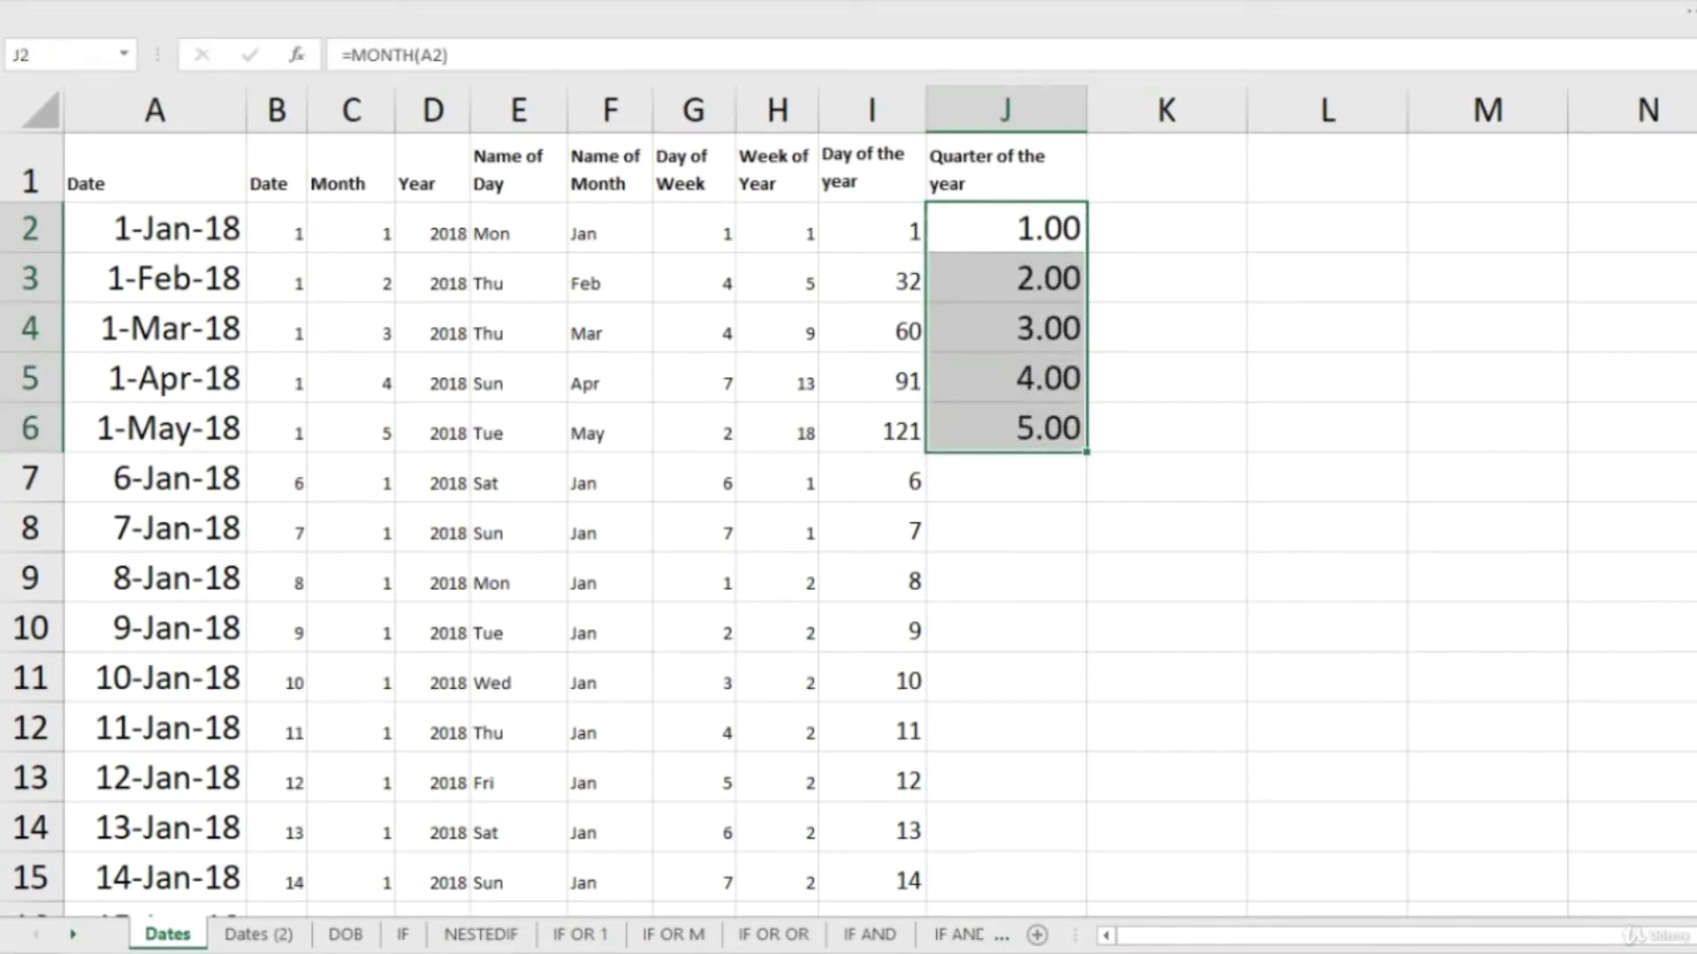
pyautogui.click(1006, 228)
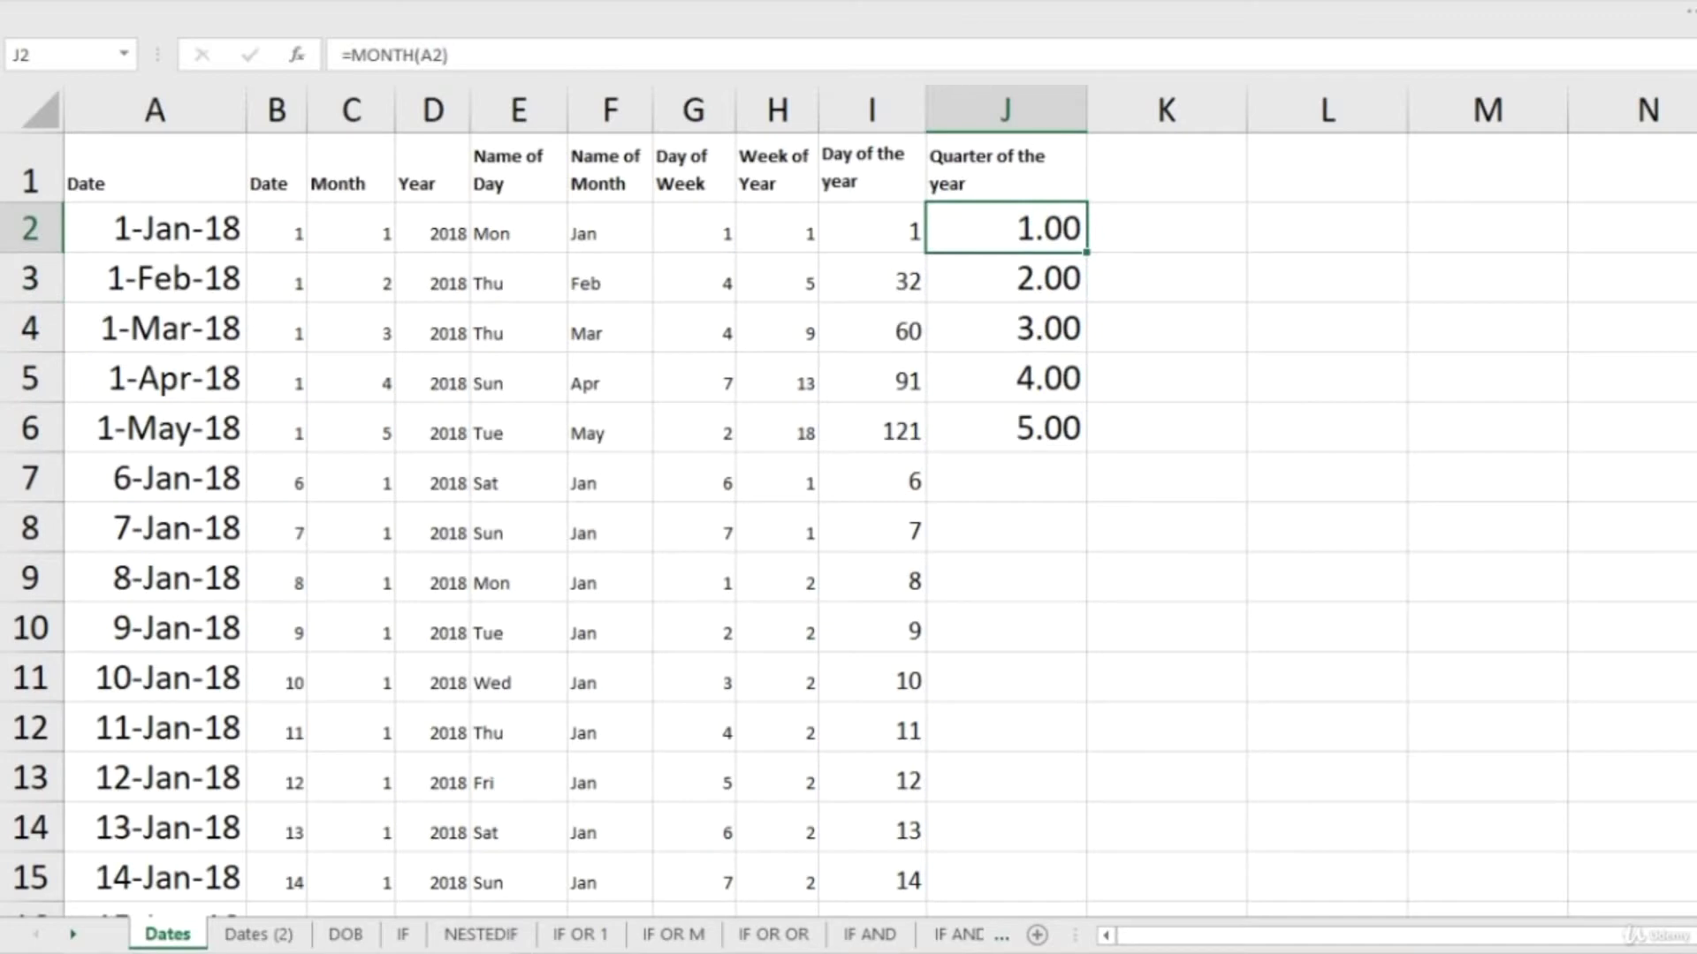
pyautogui.click(1166, 228)
pyautogui.click(1006, 228)
# Step: Append /3 to J2's MONTH formula and copy it into J3:J6
pyautogui.press('F2')
pyautogui.write('/3')
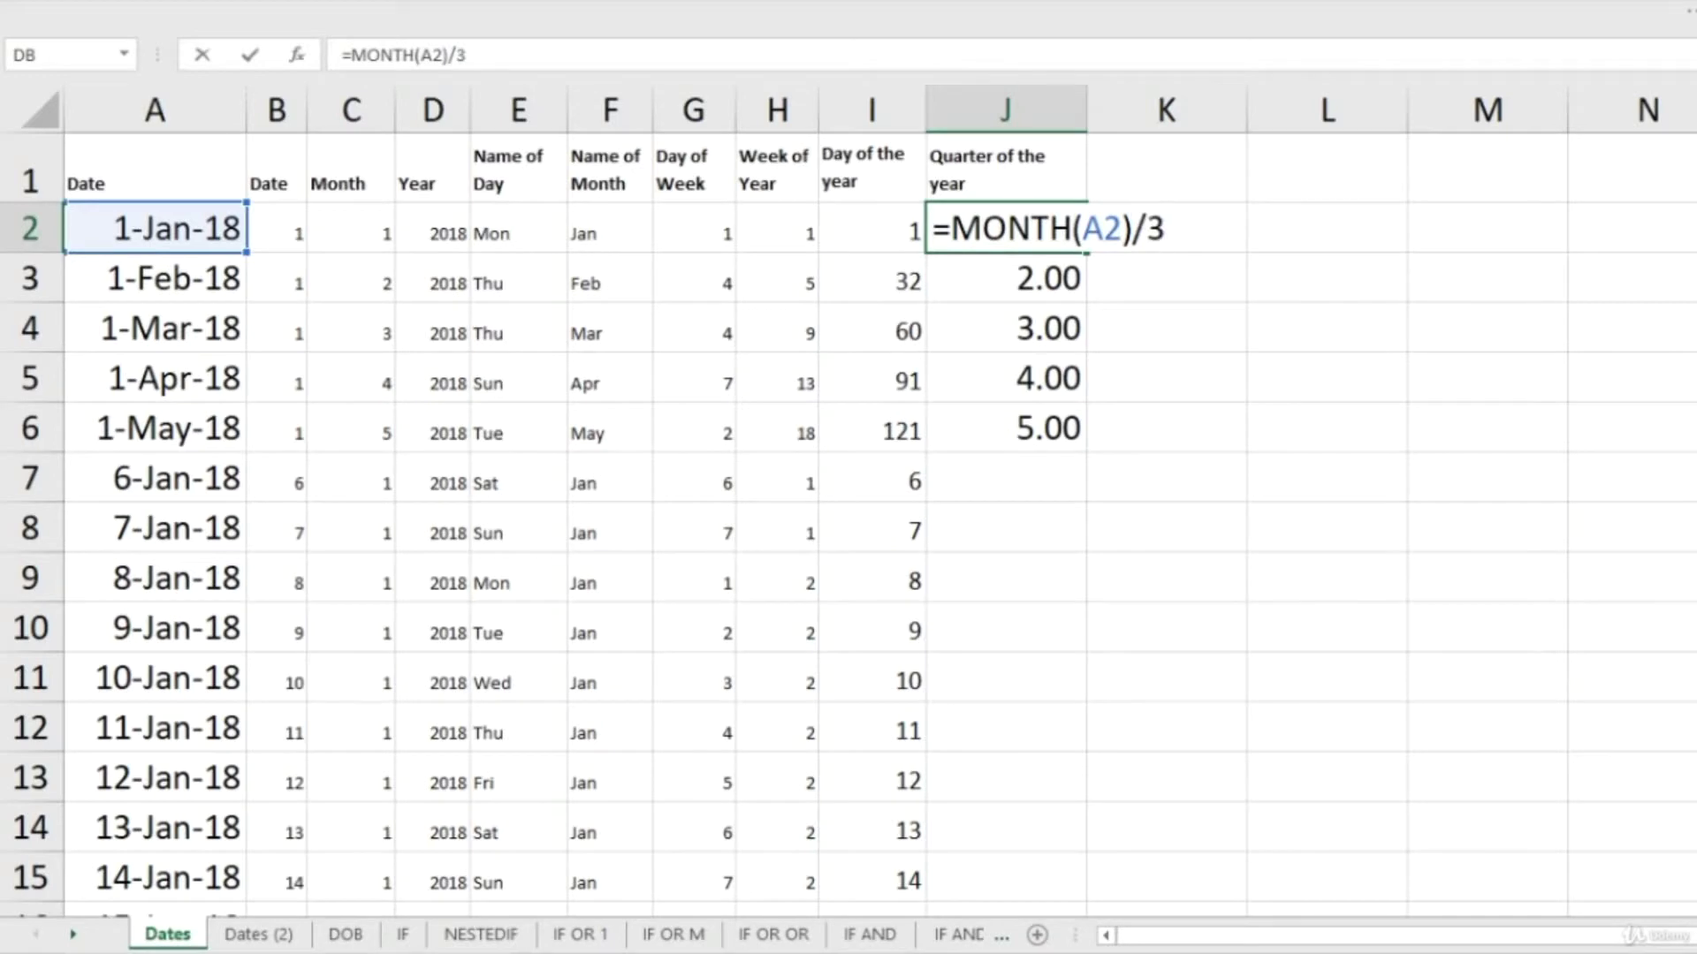
pyautogui.press('Return')
pyautogui.click(1006, 228)
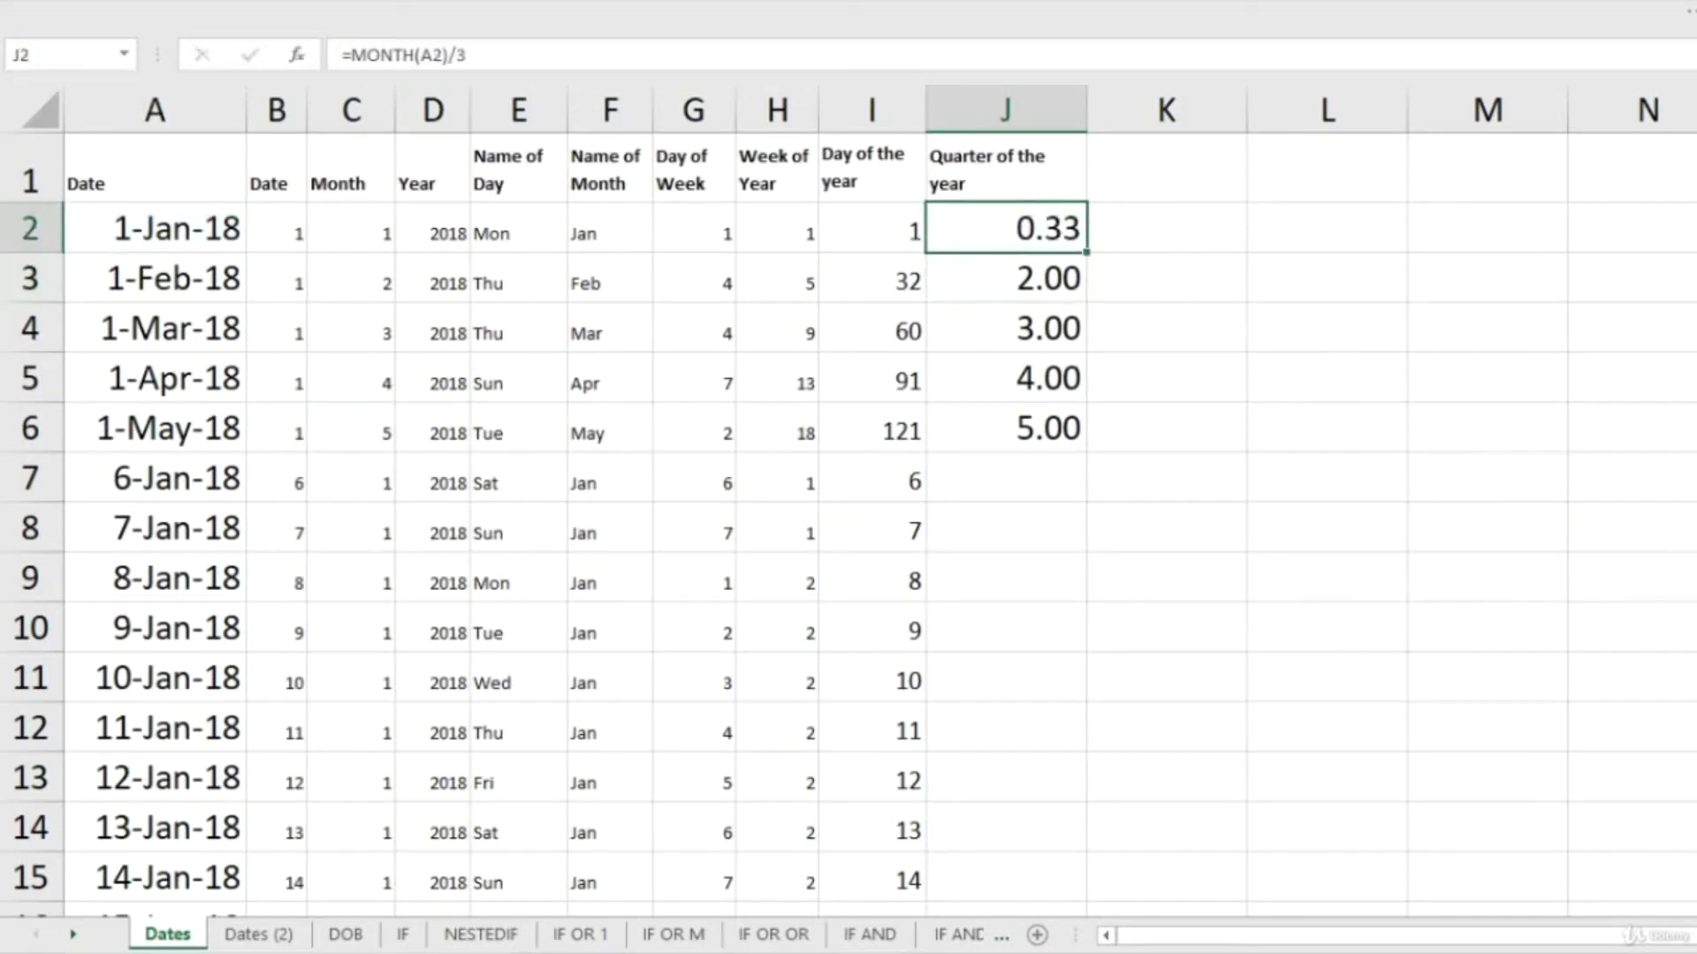
pyautogui.hotkey('ctrl', 'c')
pyautogui.moveTo(1006, 278); pyautogui.dragTo(1005, 428)
pyautogui.hotkey('ctrl', 'v')
pyautogui.press('Escape')
pyautogui.click(1006, 279)
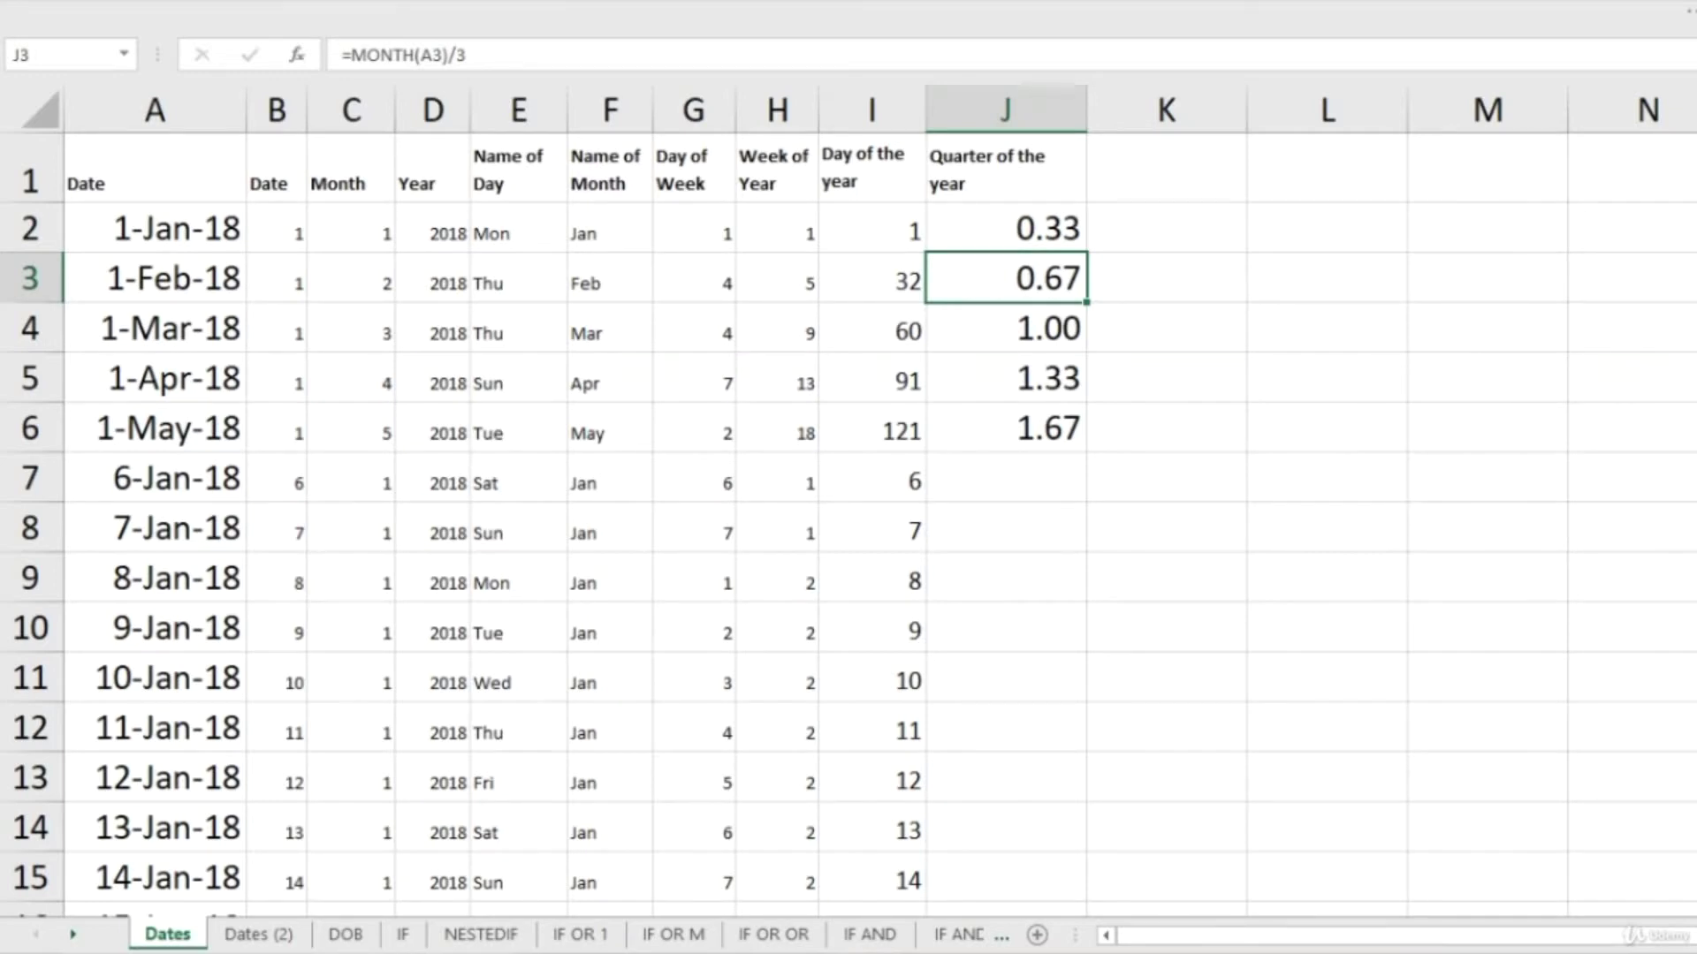
# Step: Review the results 0.33 to 1.67 in J2:J6
pyautogui.click(1006, 228)
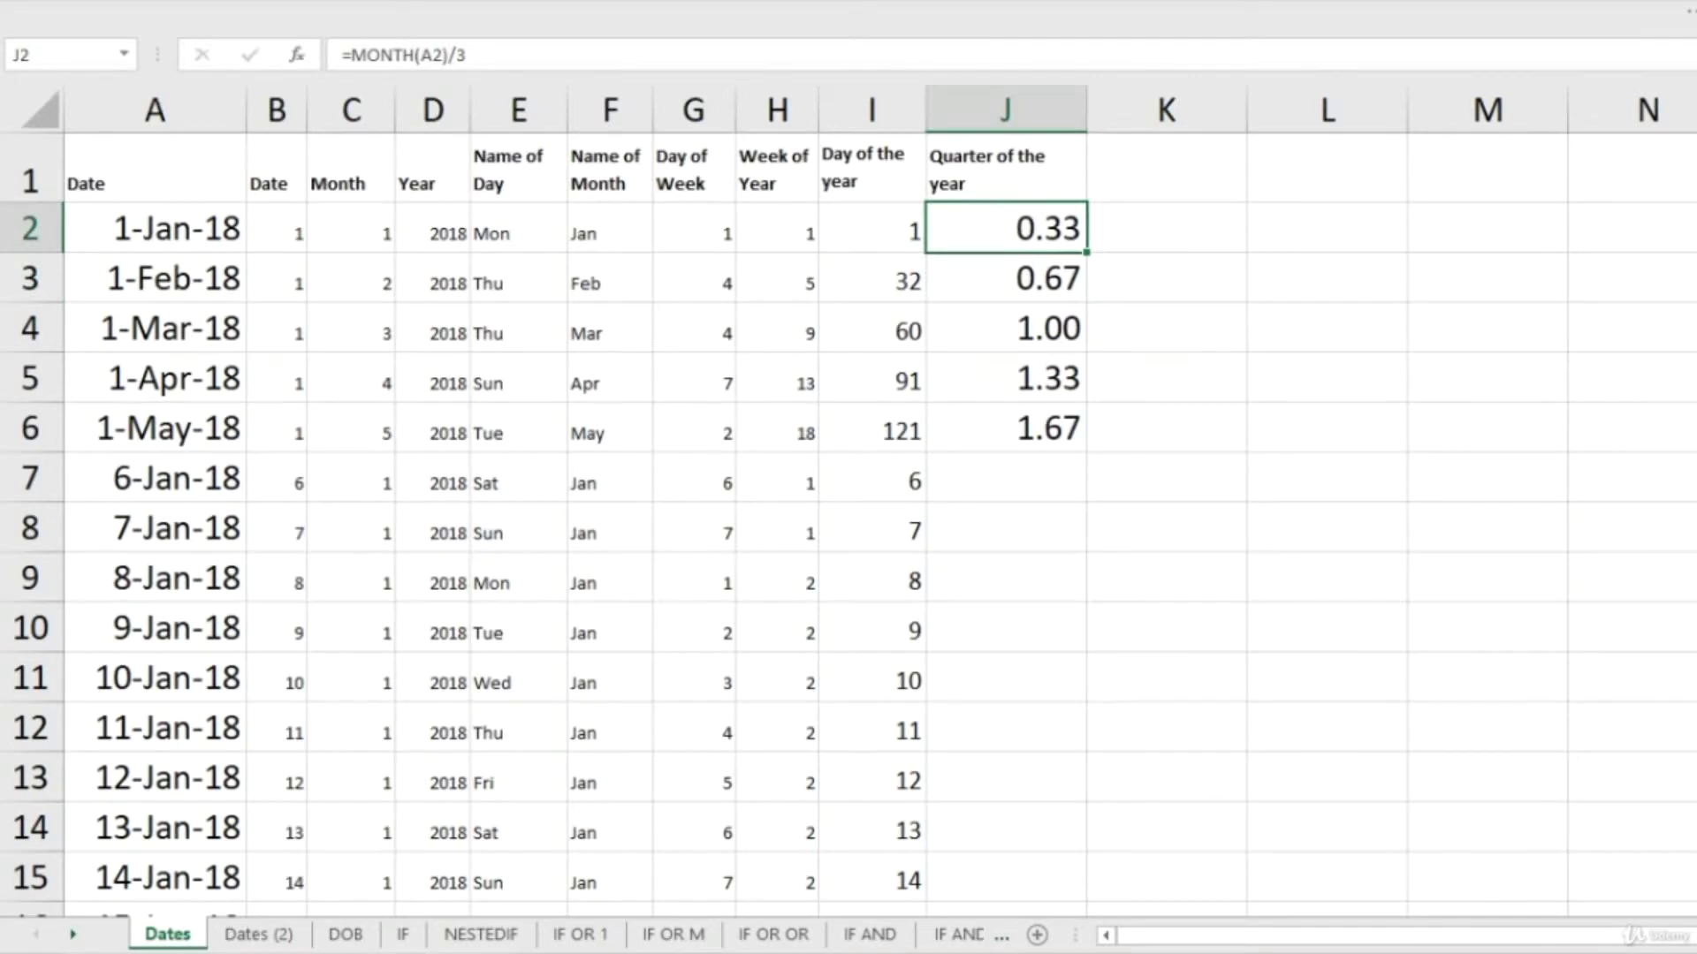
pyautogui.hotkey('shift', 'Down')
pyautogui.hotkey('shift', 'Down')
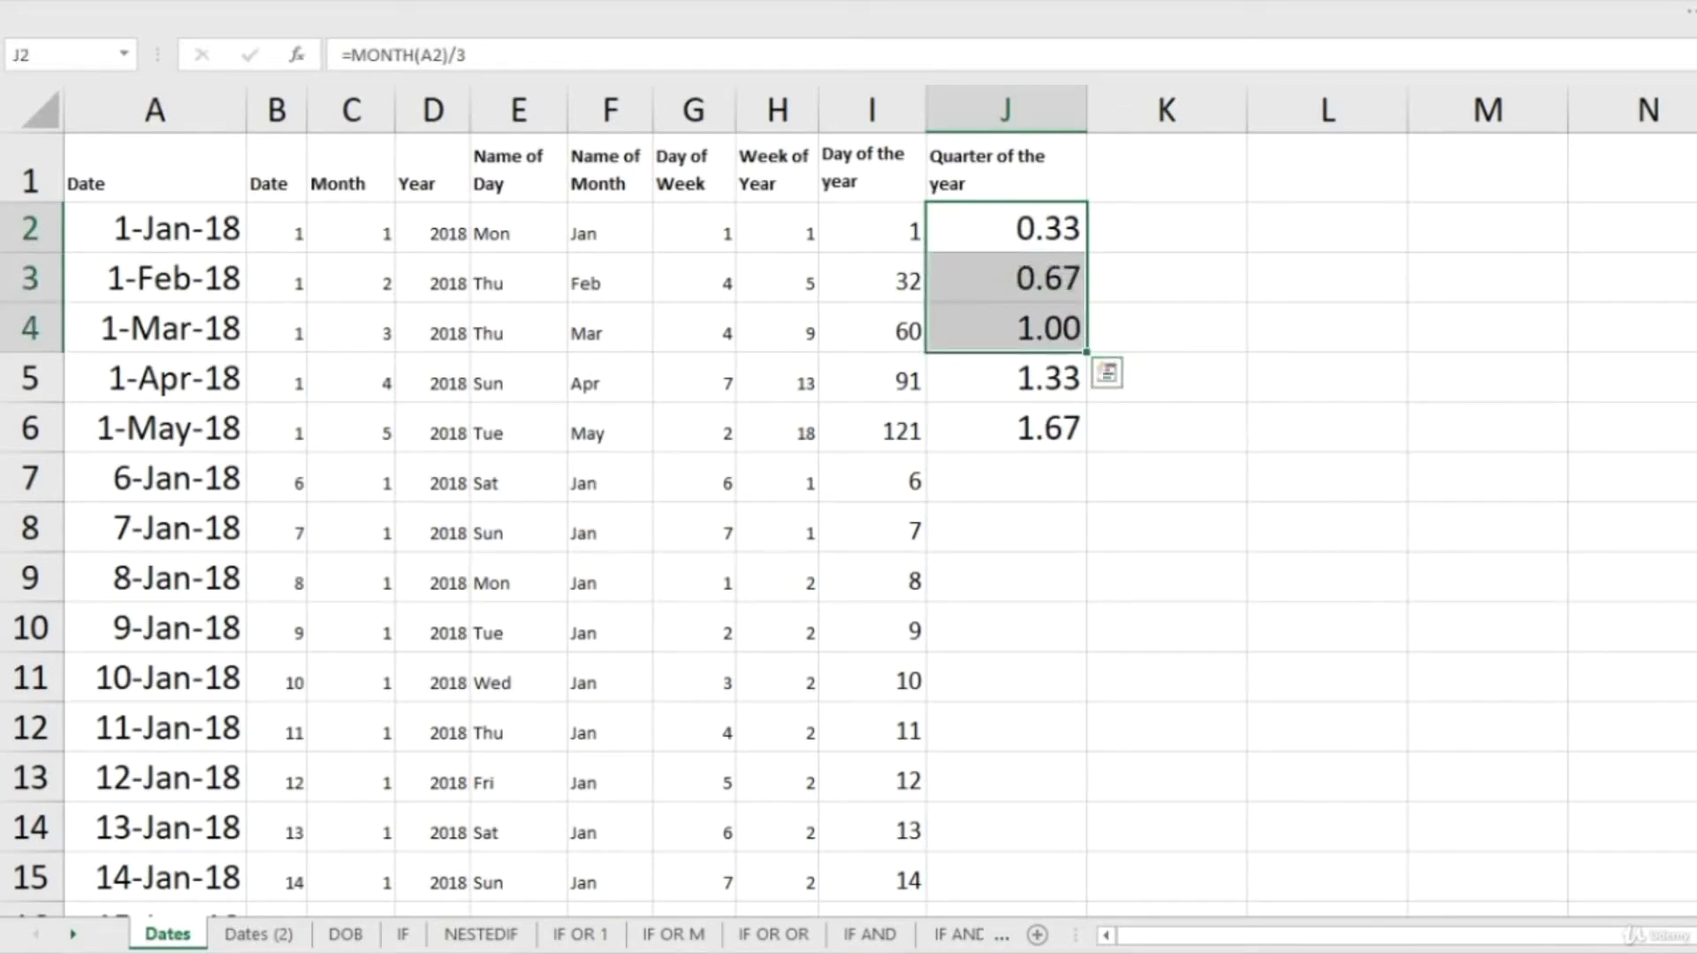
pyautogui.press('Down')
pyautogui.press('Down')
pyautogui.press('Down')
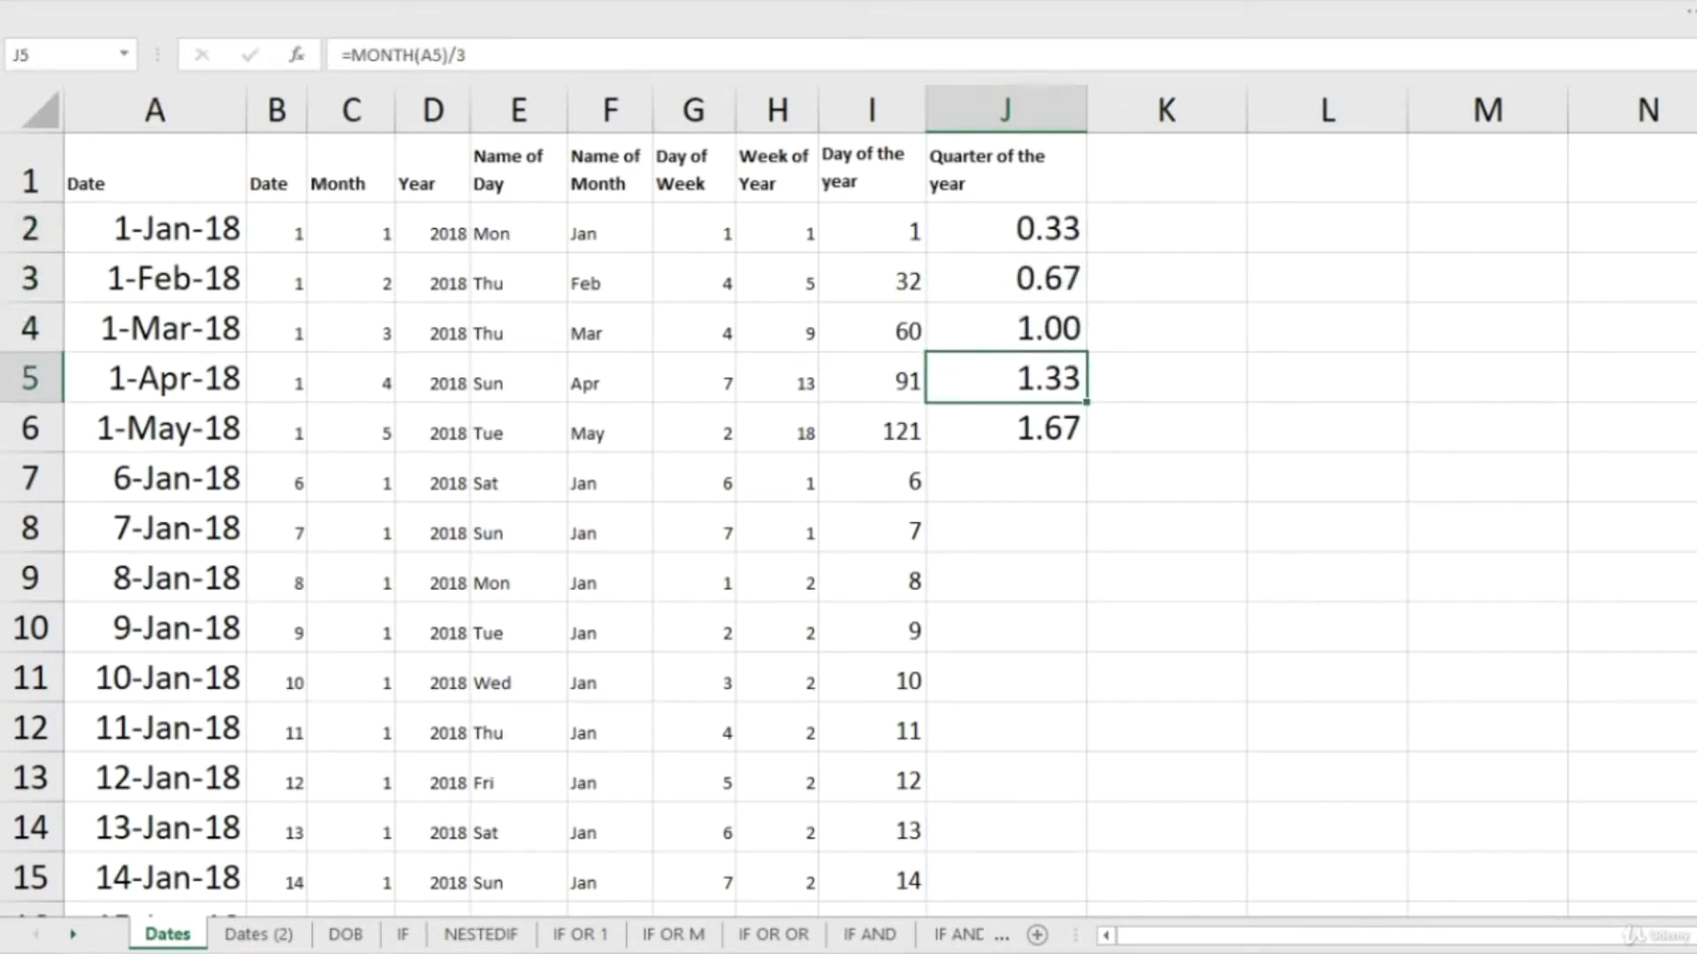
pyautogui.press('Down')
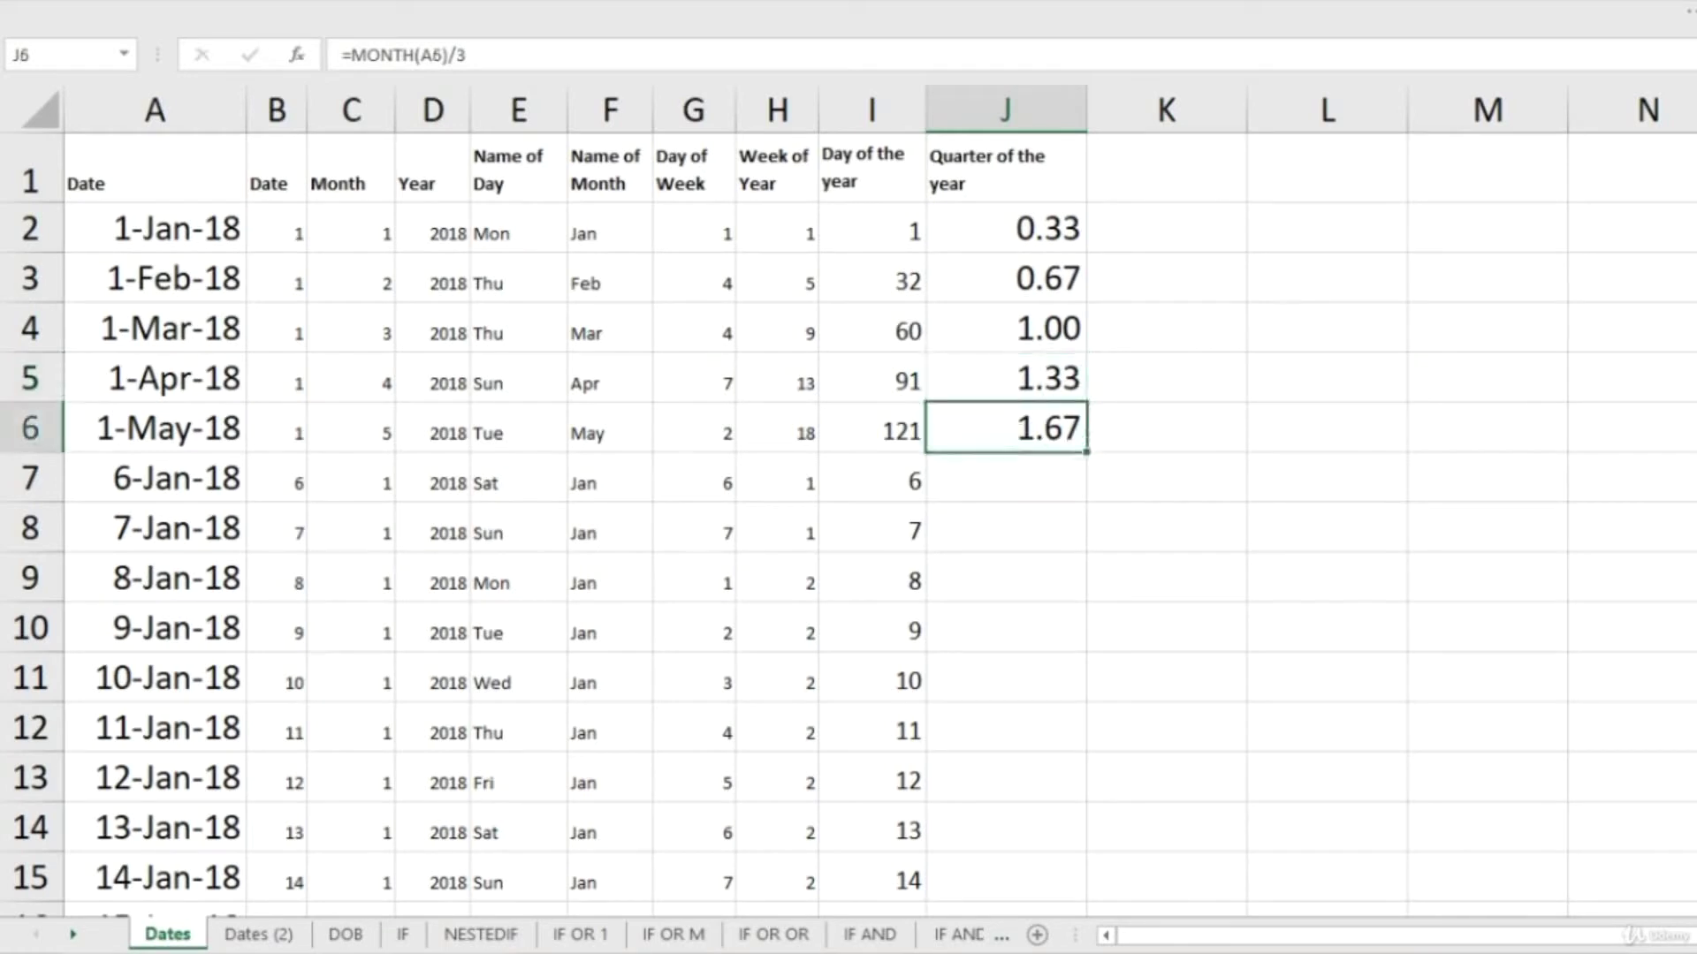
pyautogui.press('Left')
pyautogui.press('Left')
pyautogui.press('Left')
pyautogui.press('Left')
pyautogui.press('Left')
pyautogui.press('Left')
pyautogui.press('Left')
pyautogui.press('Left')
pyautogui.press('Left')
pyautogui.press('Down')
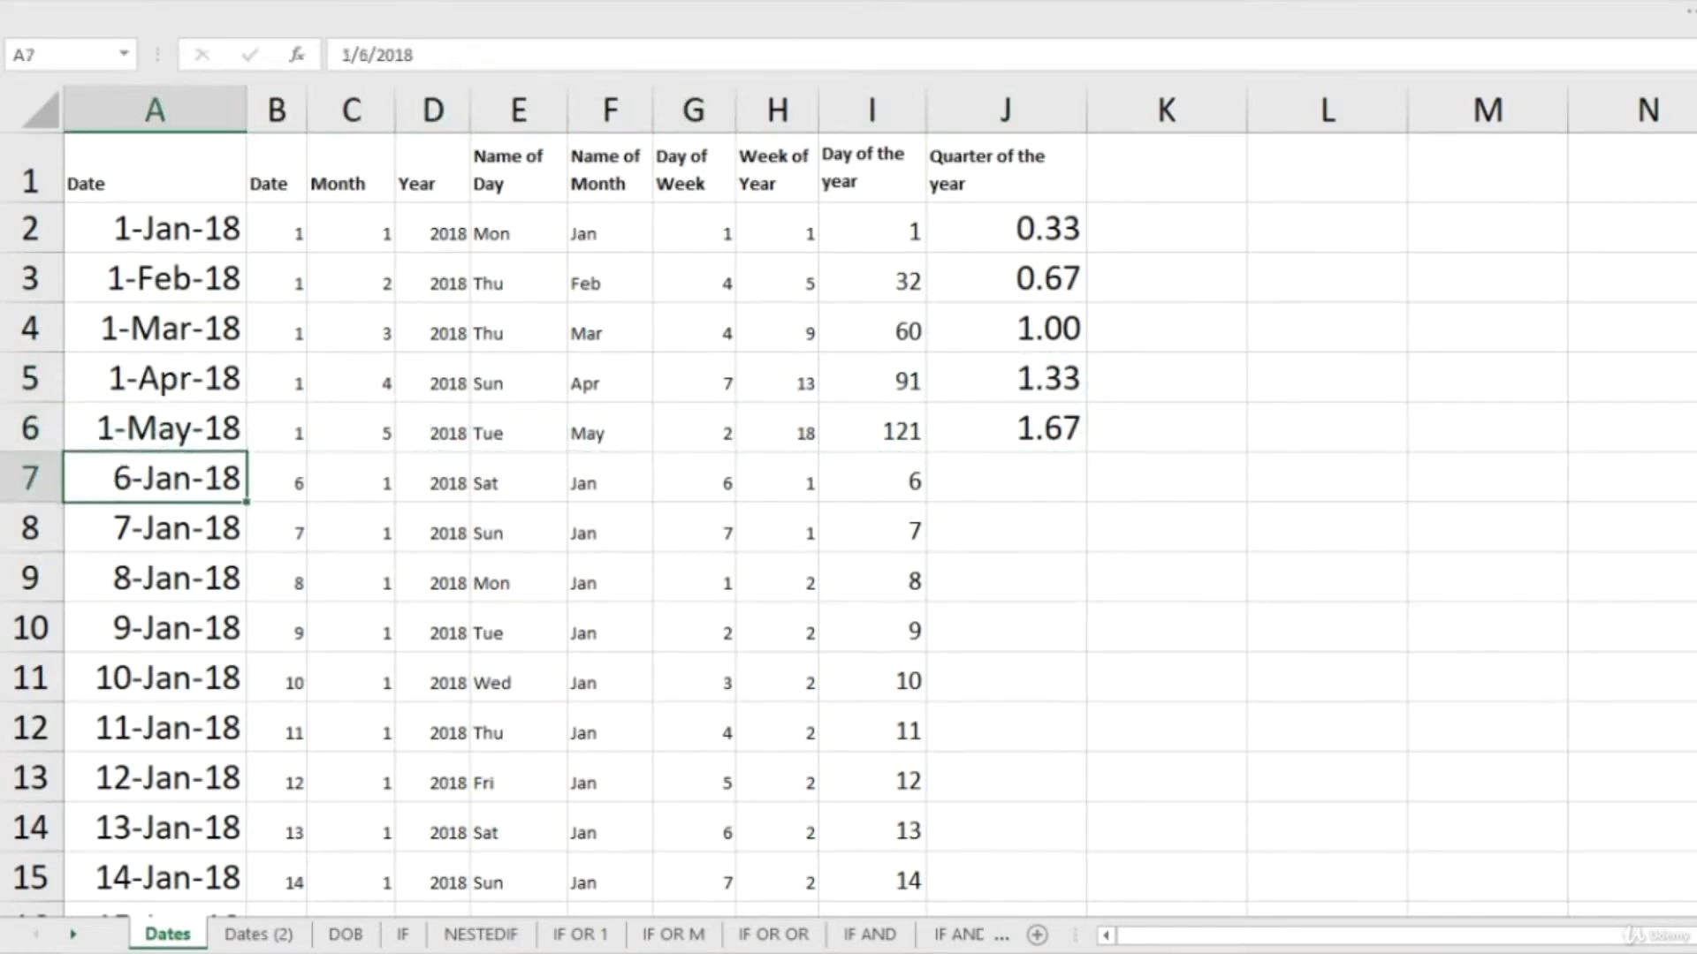
# Step: Enter 1 jun 2018 in A7 and 1 jul 2018 in A8
pyautogui.write('1 jun')
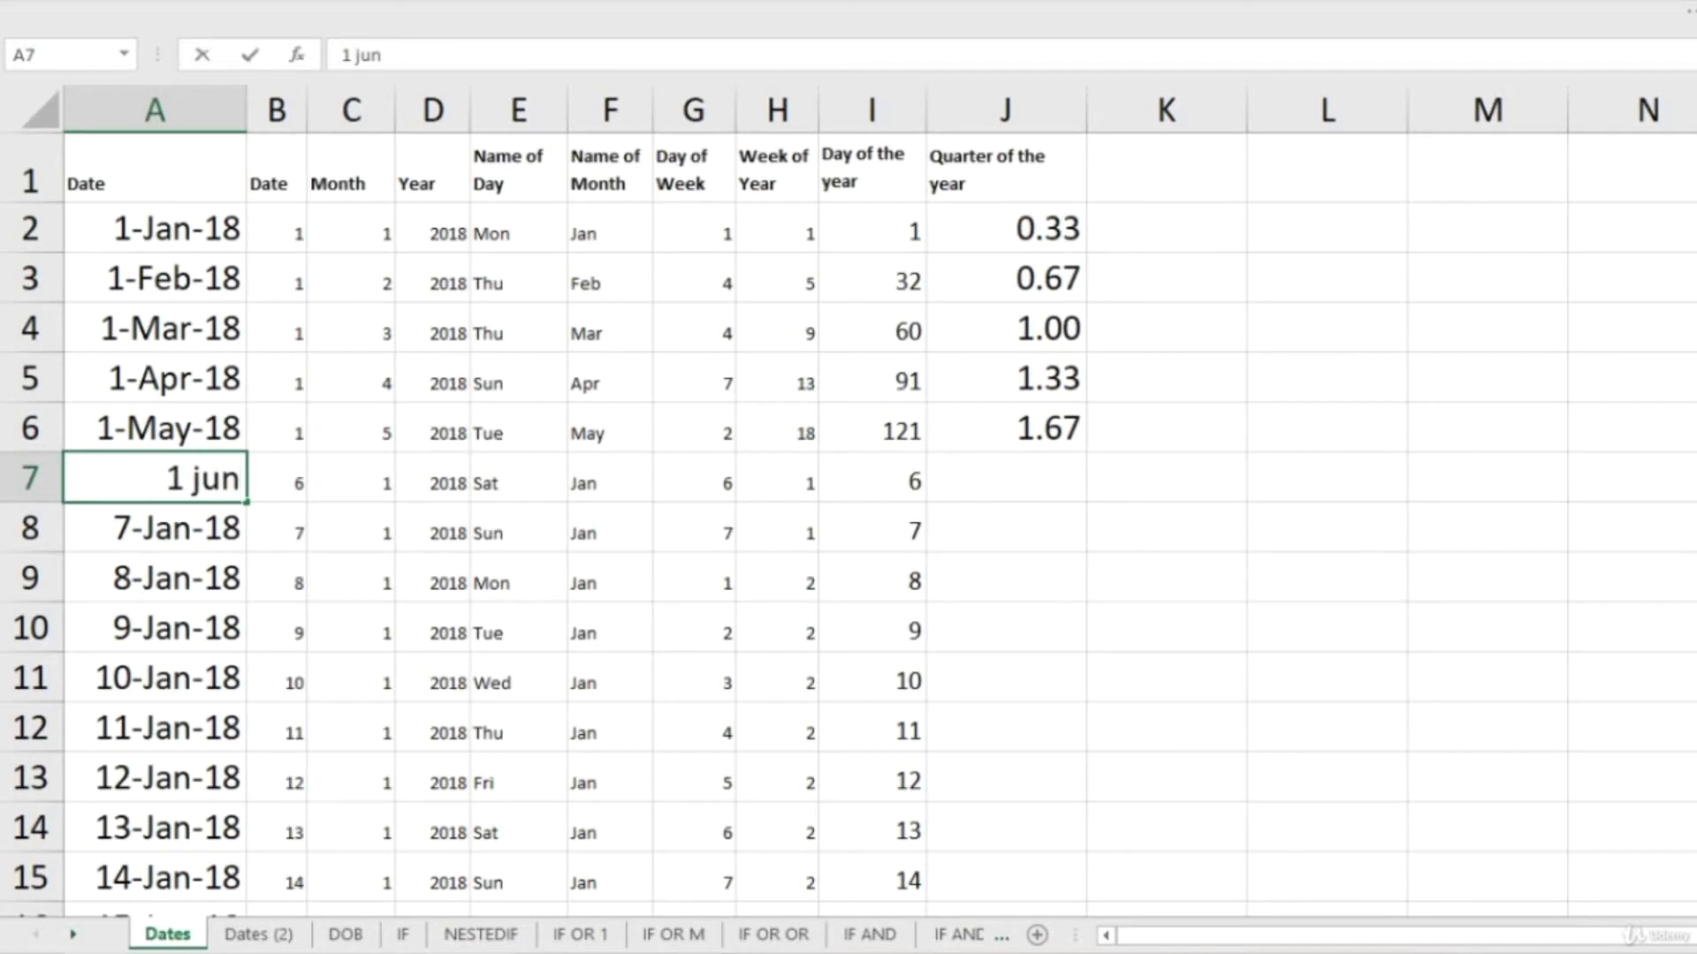
pyautogui.write(' 2018')
pyautogui.press('Return')
pyautogui.write('1')
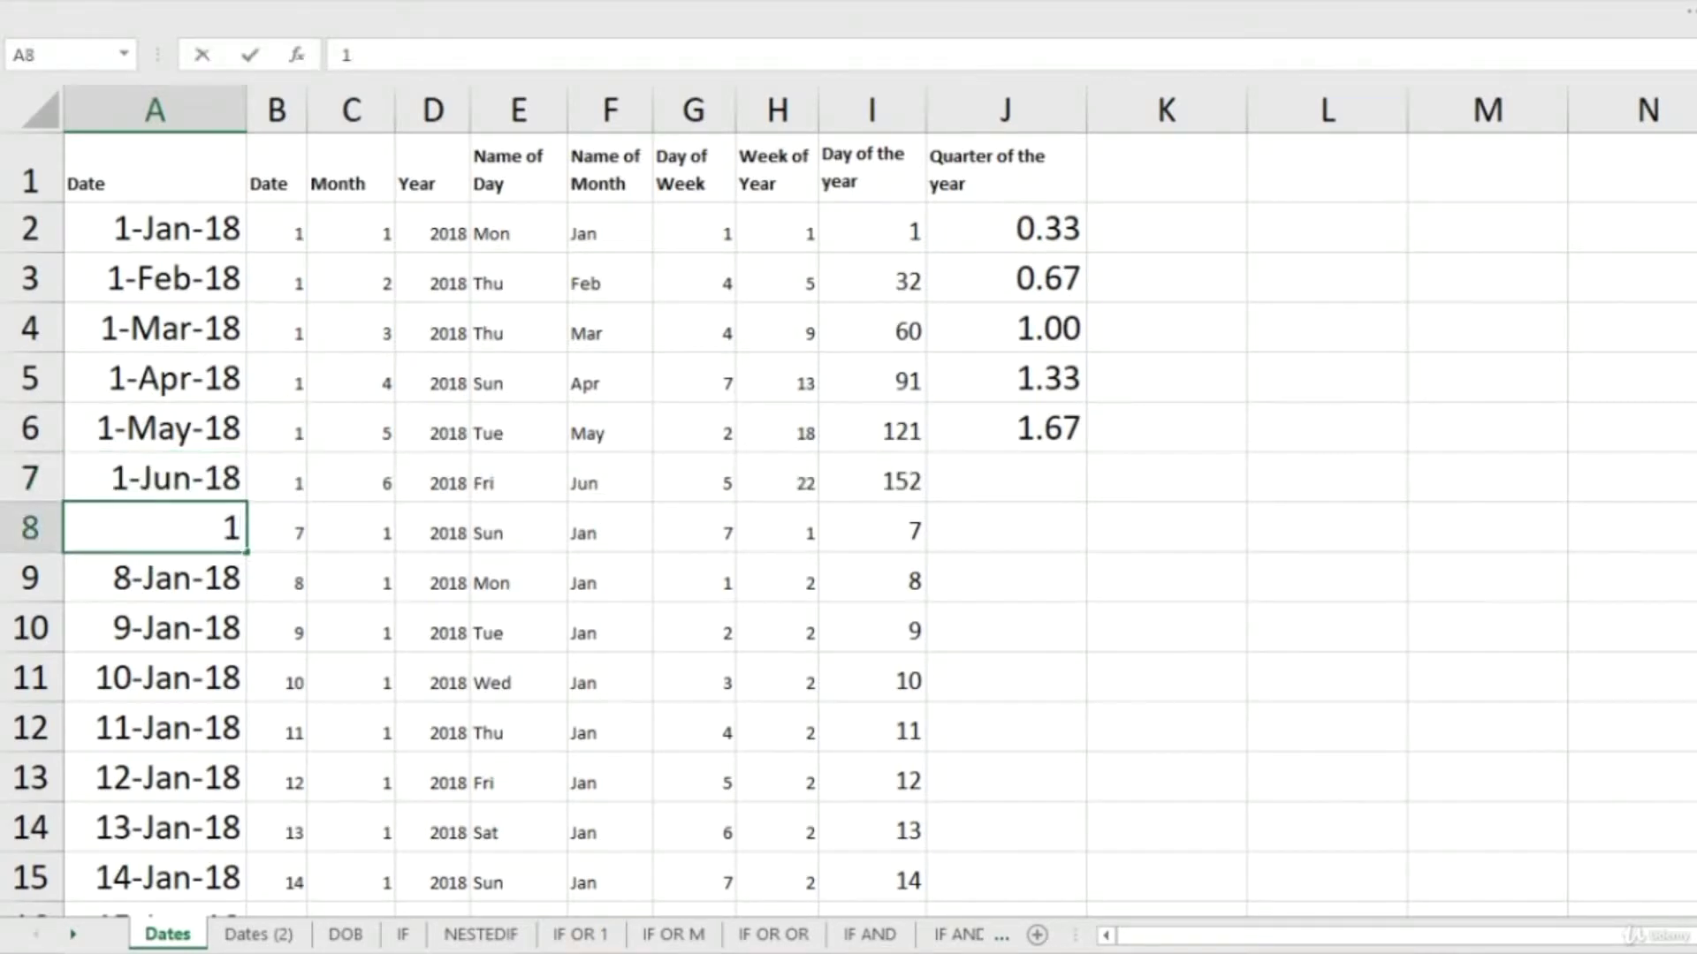
pyautogui.write(' jul 20')
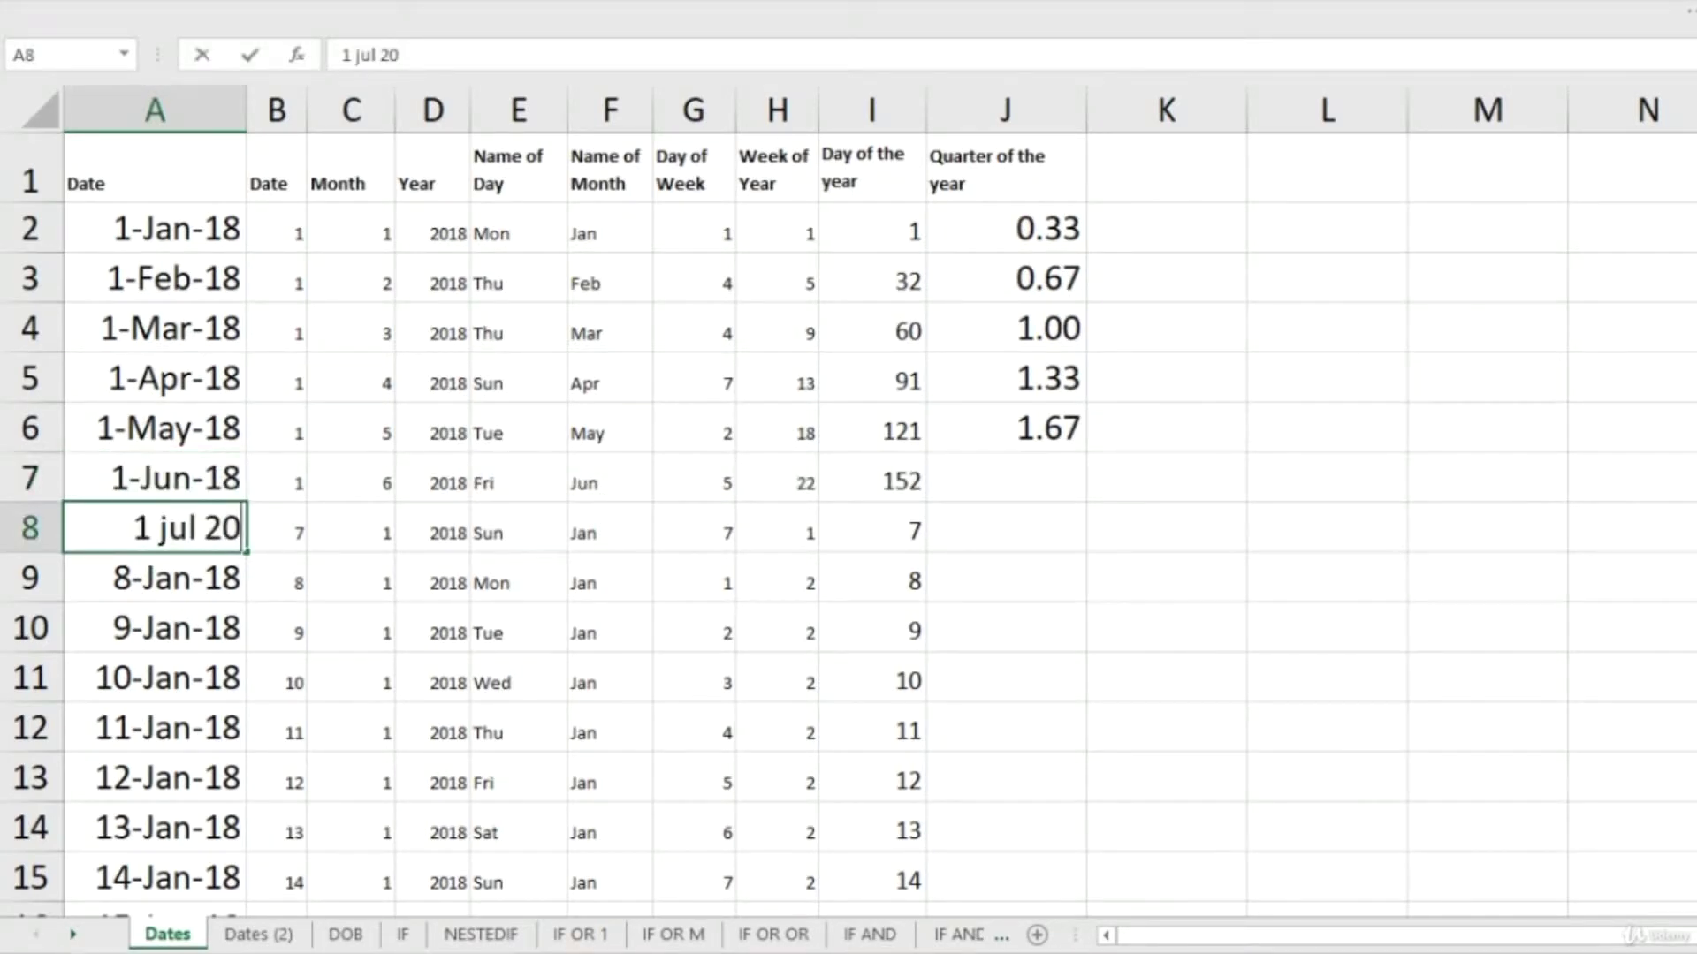
pyautogui.write('18')
pyautogui.press('Return')
pyautogui.press('Up')
pyautogui.press('Up')
pyautogui.press('Up')
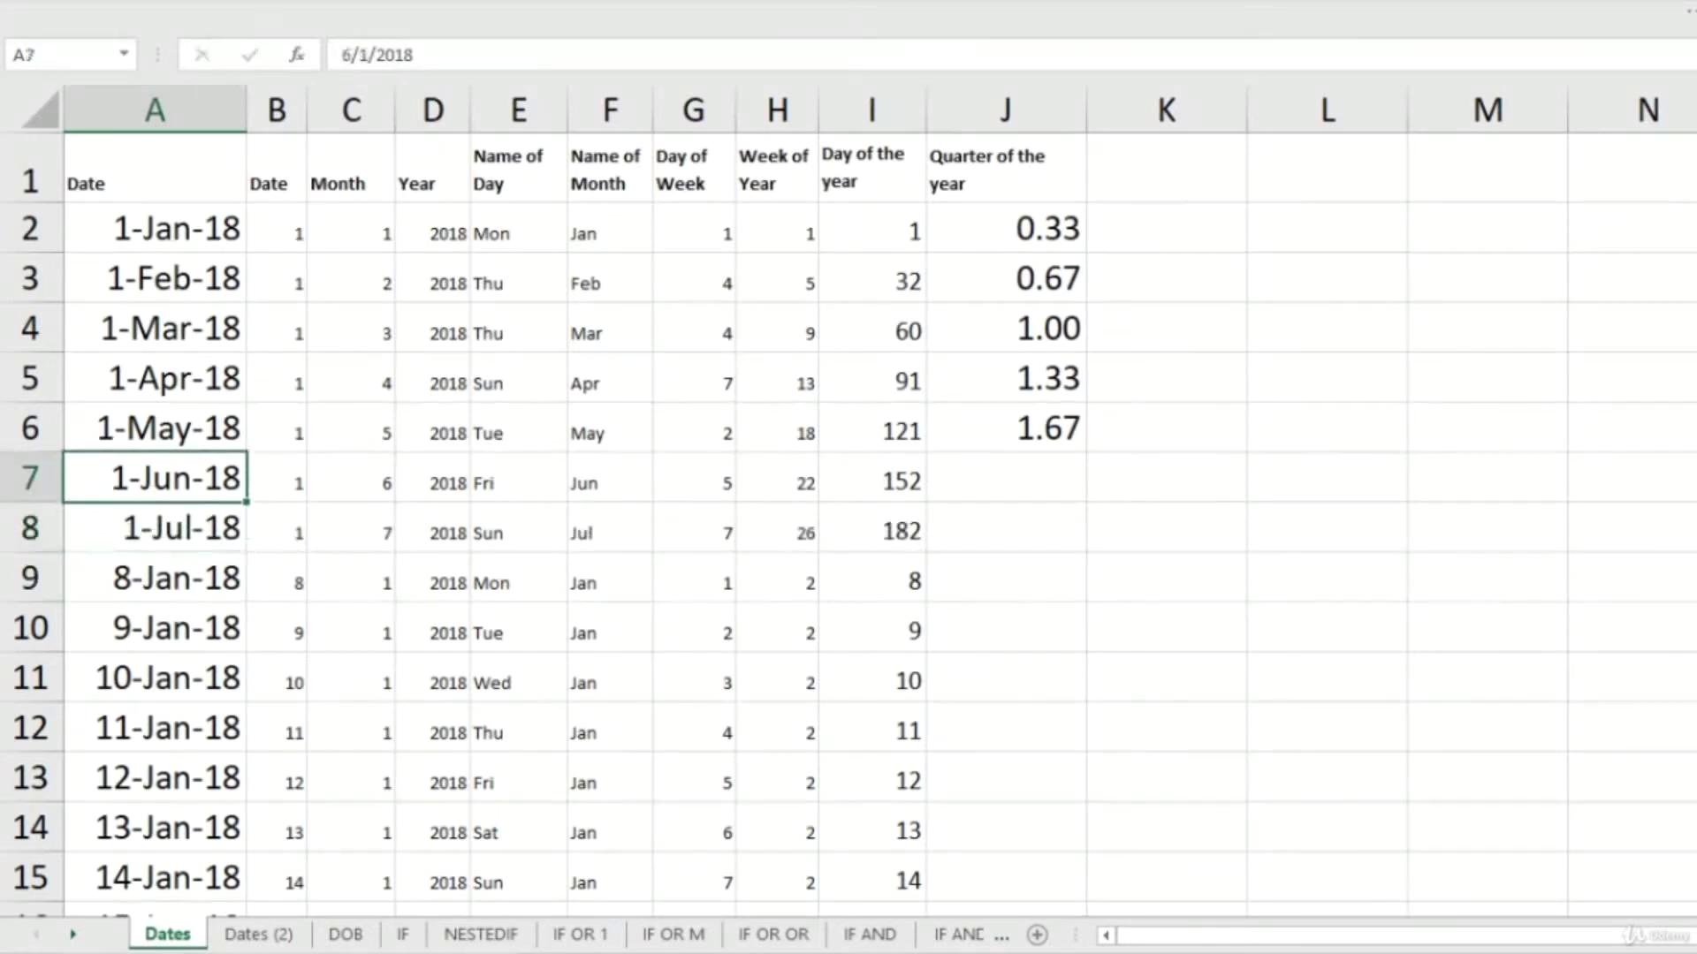
# Step: Copy the J6 MONTH/3 formula into J7:J8 and check column J
pyautogui.click(1005, 427)
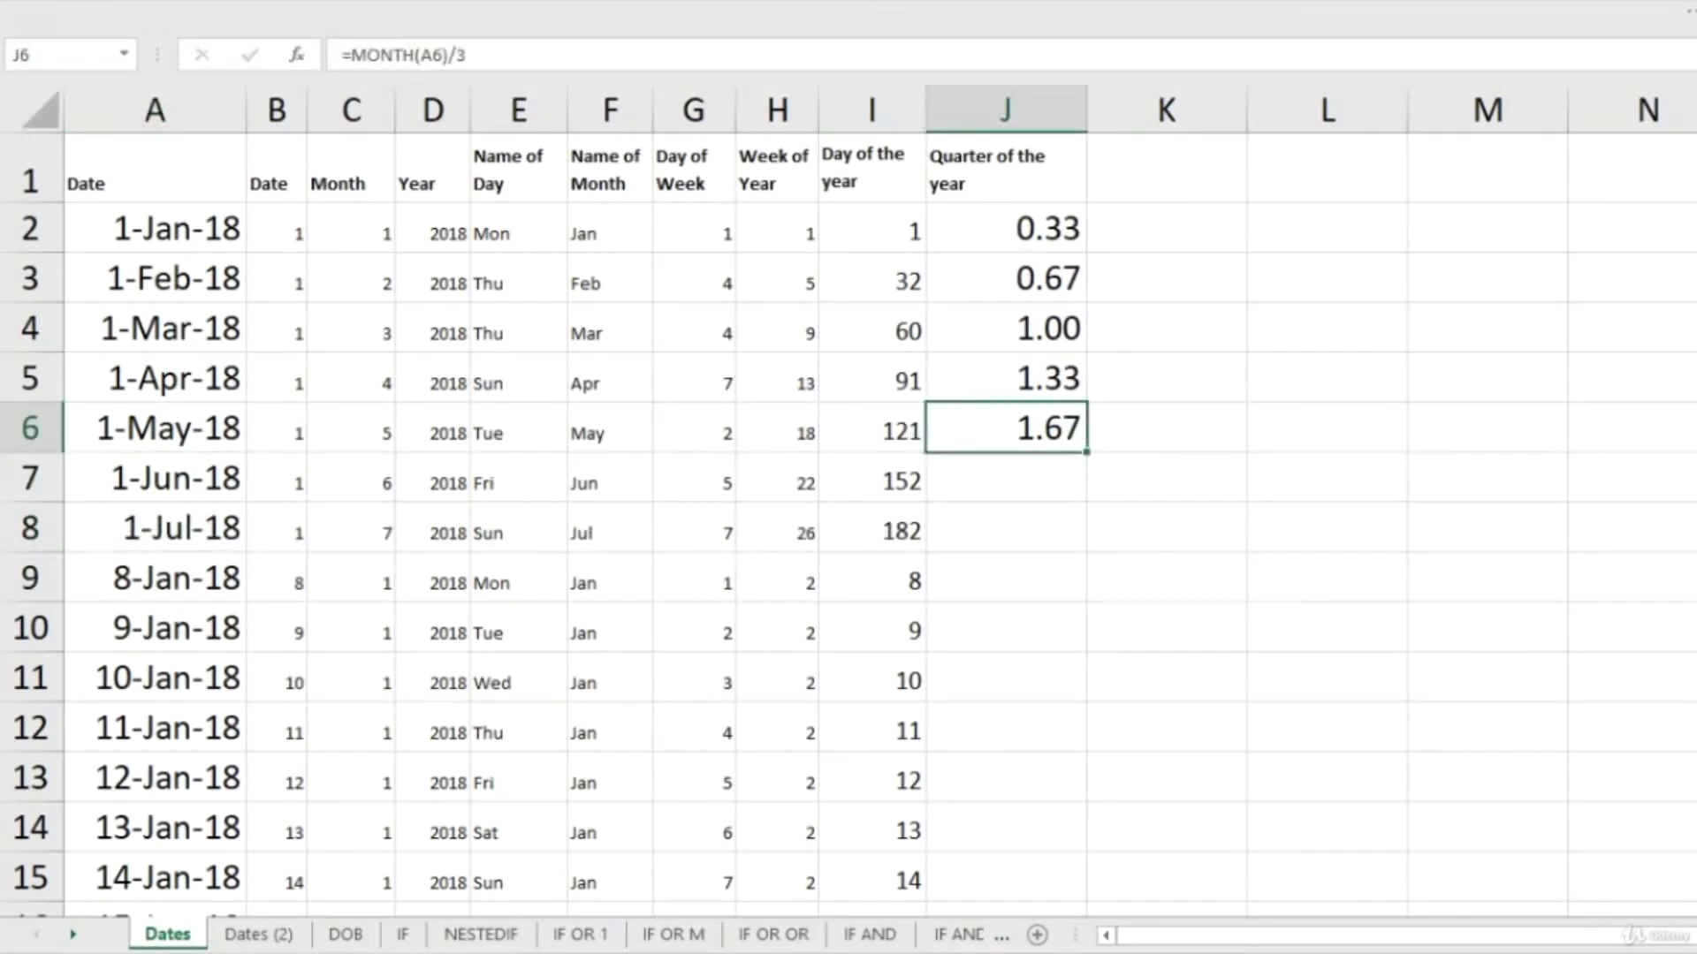
pyautogui.hotkey('ctrl', 'c')
pyautogui.hotkey('shift', 'Down')
pyautogui.hotkey('shift', 'Down')
pyautogui.hotkey('shift', 'Down')
pyautogui.hotkey('shift', 'Up')
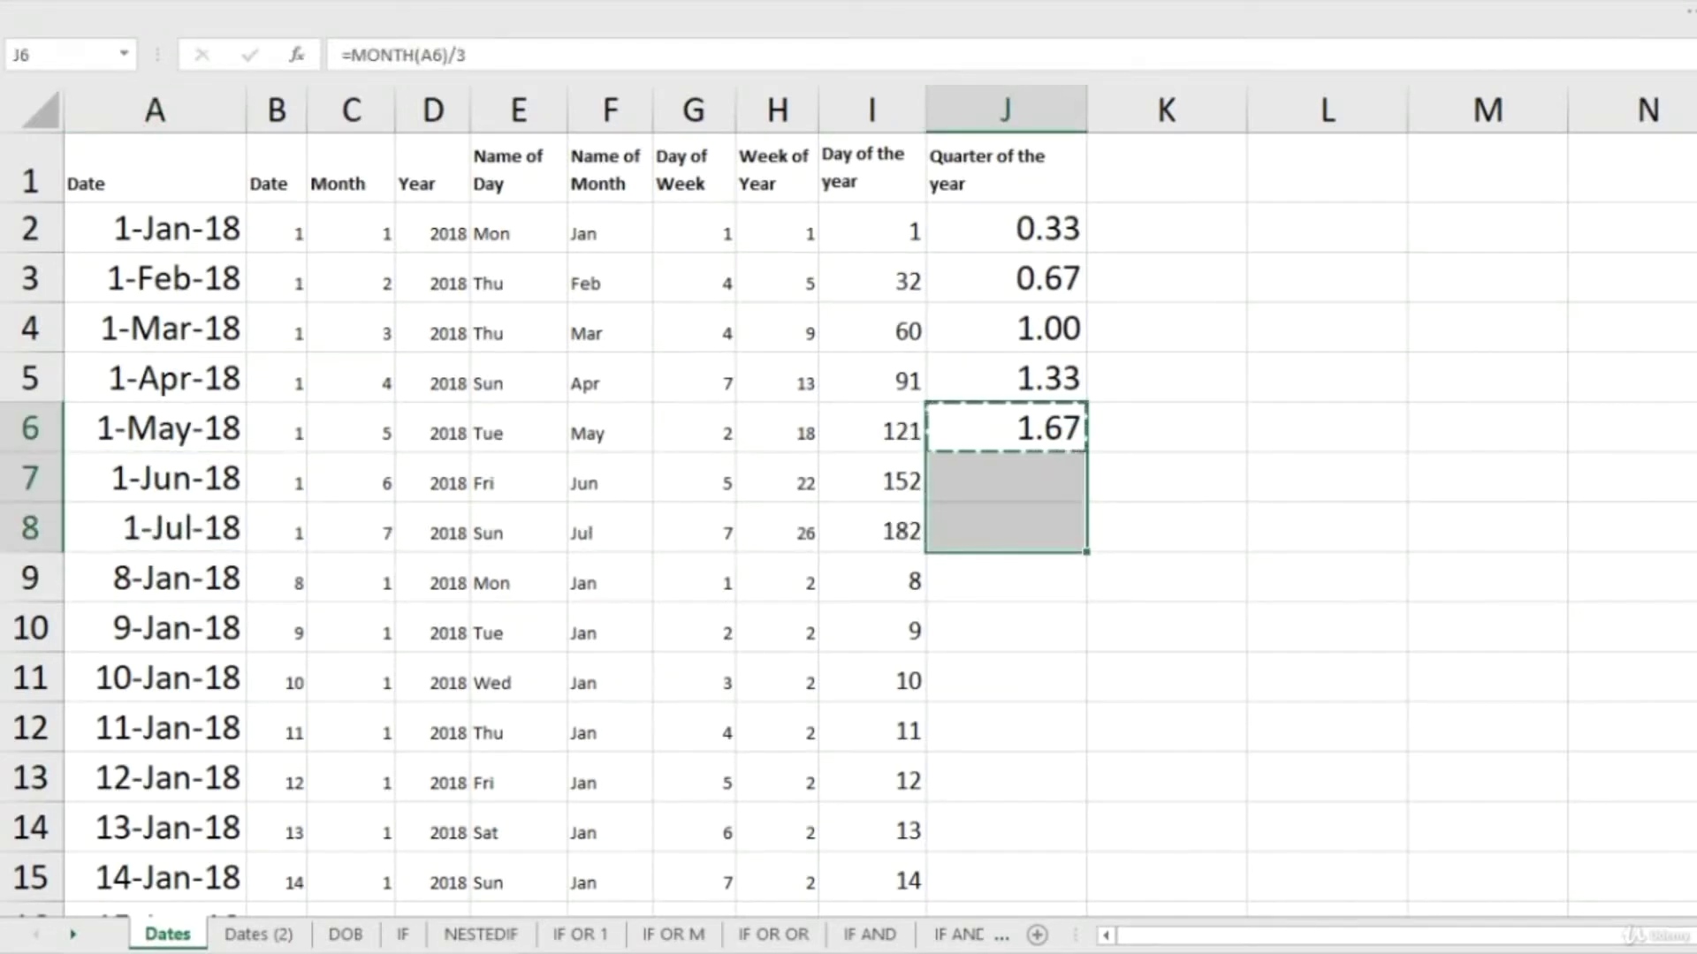
pyautogui.hotkey('ctrl', 'v')
pyautogui.press('Escape')
pyautogui.press('Up')
pyautogui.press('Up')
pyautogui.press('Down')
pyautogui.press('Down')
pyautogui.press('Down')
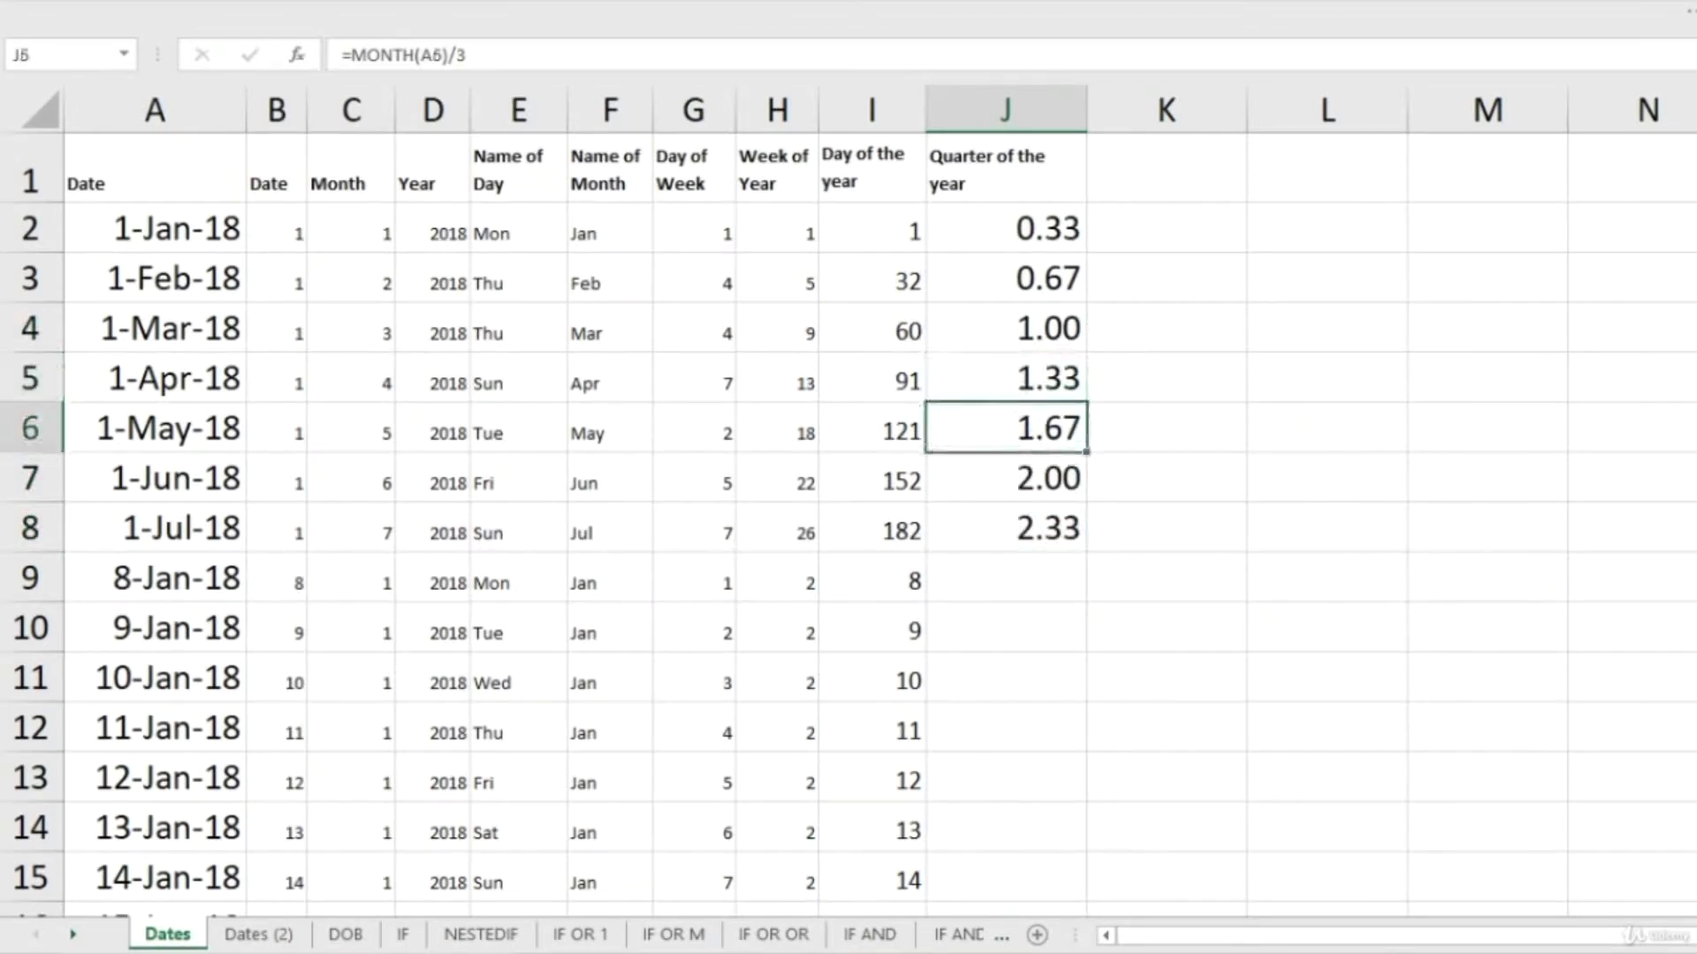
pyautogui.press('Up')
pyautogui.press('Up')
pyautogui.press('Down')
pyautogui.press('Down')
pyautogui.press('Down')
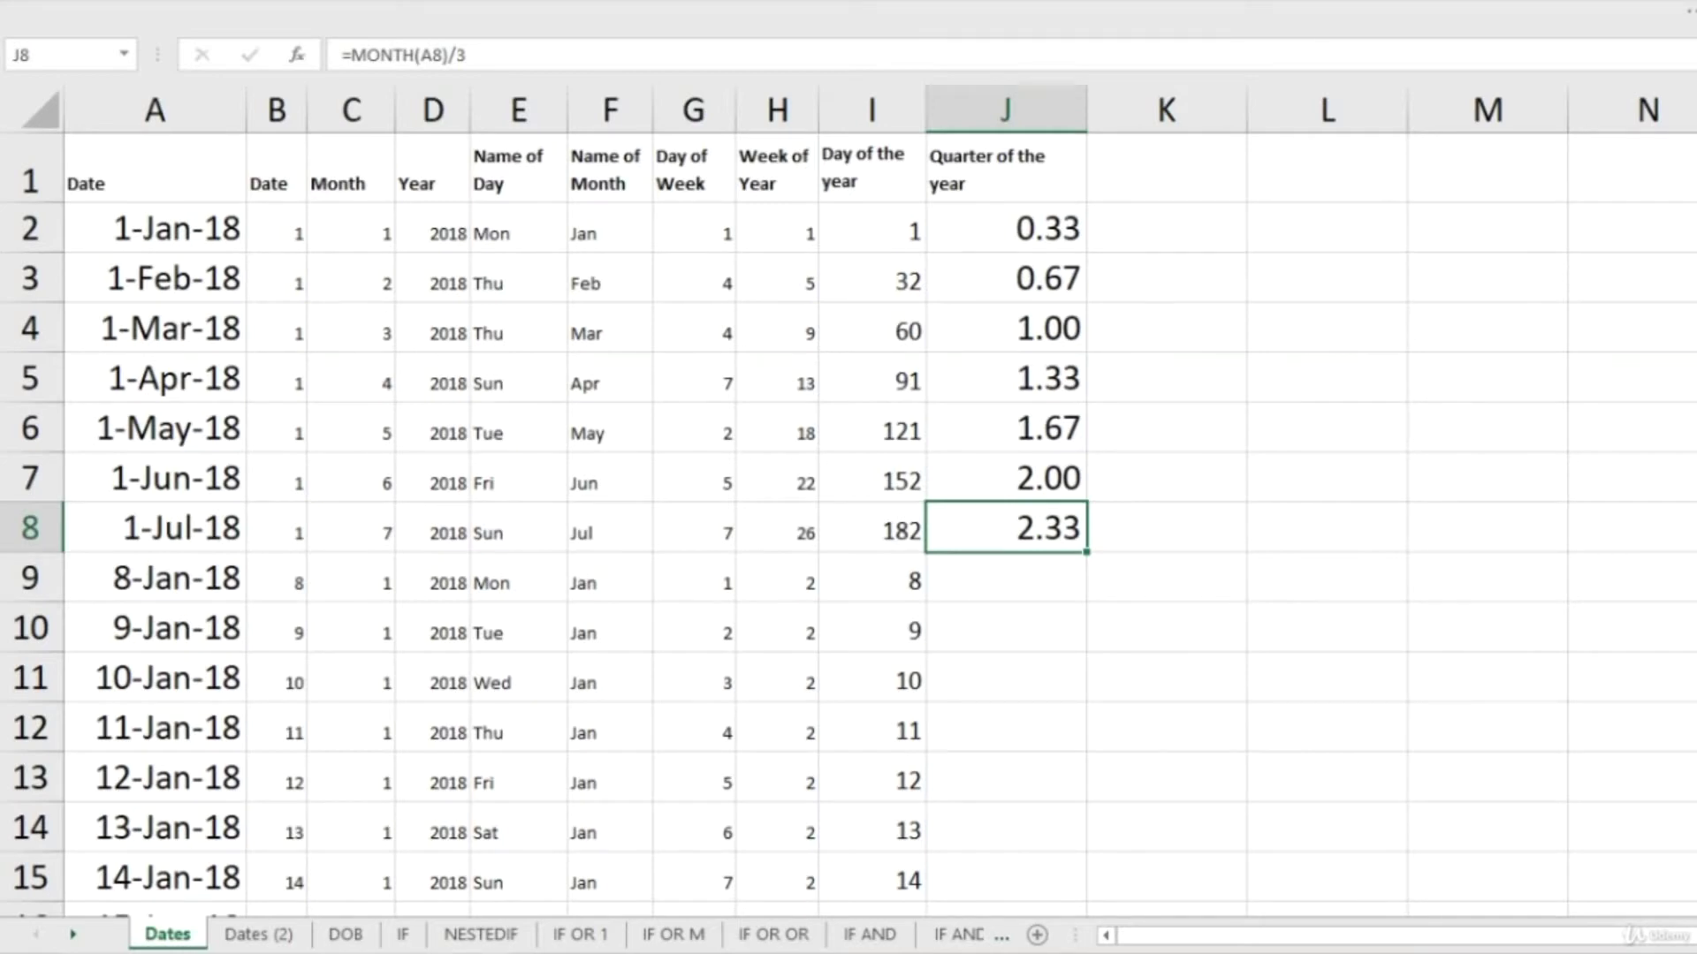
pyautogui.press('Up')
pyautogui.press('Up')
pyautogui.press('Up')
pyautogui.press('Up')
pyautogui.press('Up')
pyautogui.press('Up')
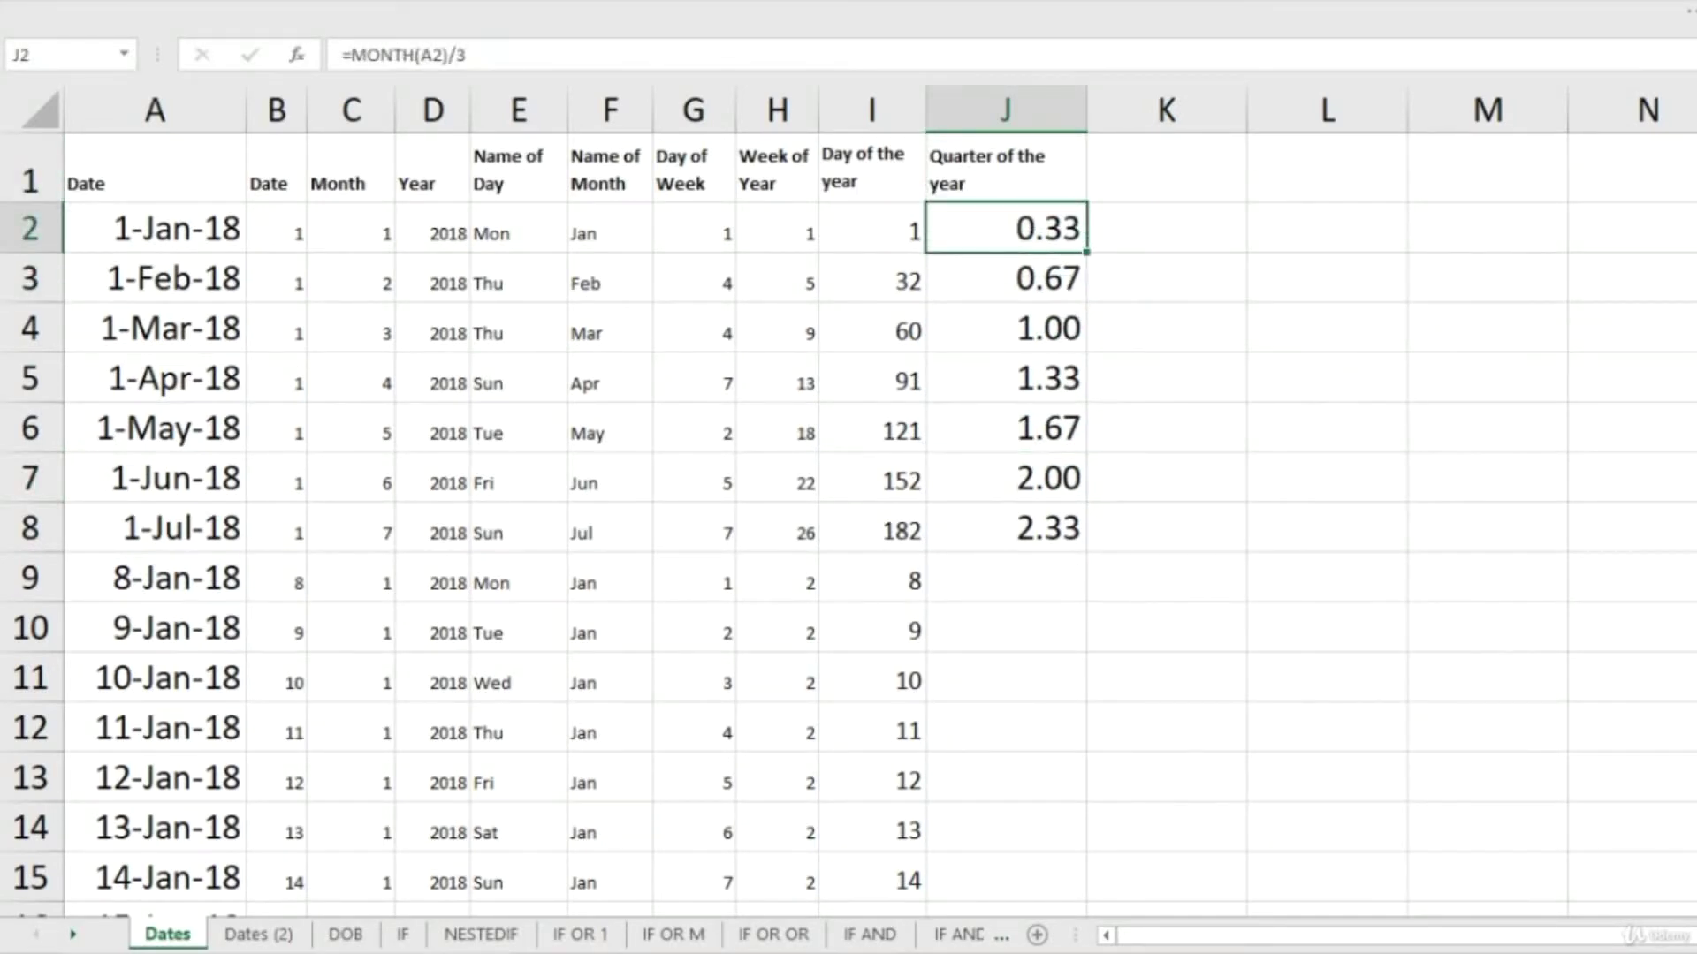
pyautogui.click(1166, 228)
# Step: Enter =ROUNDUP(J2,0) in K2
pyautogui.write('=')
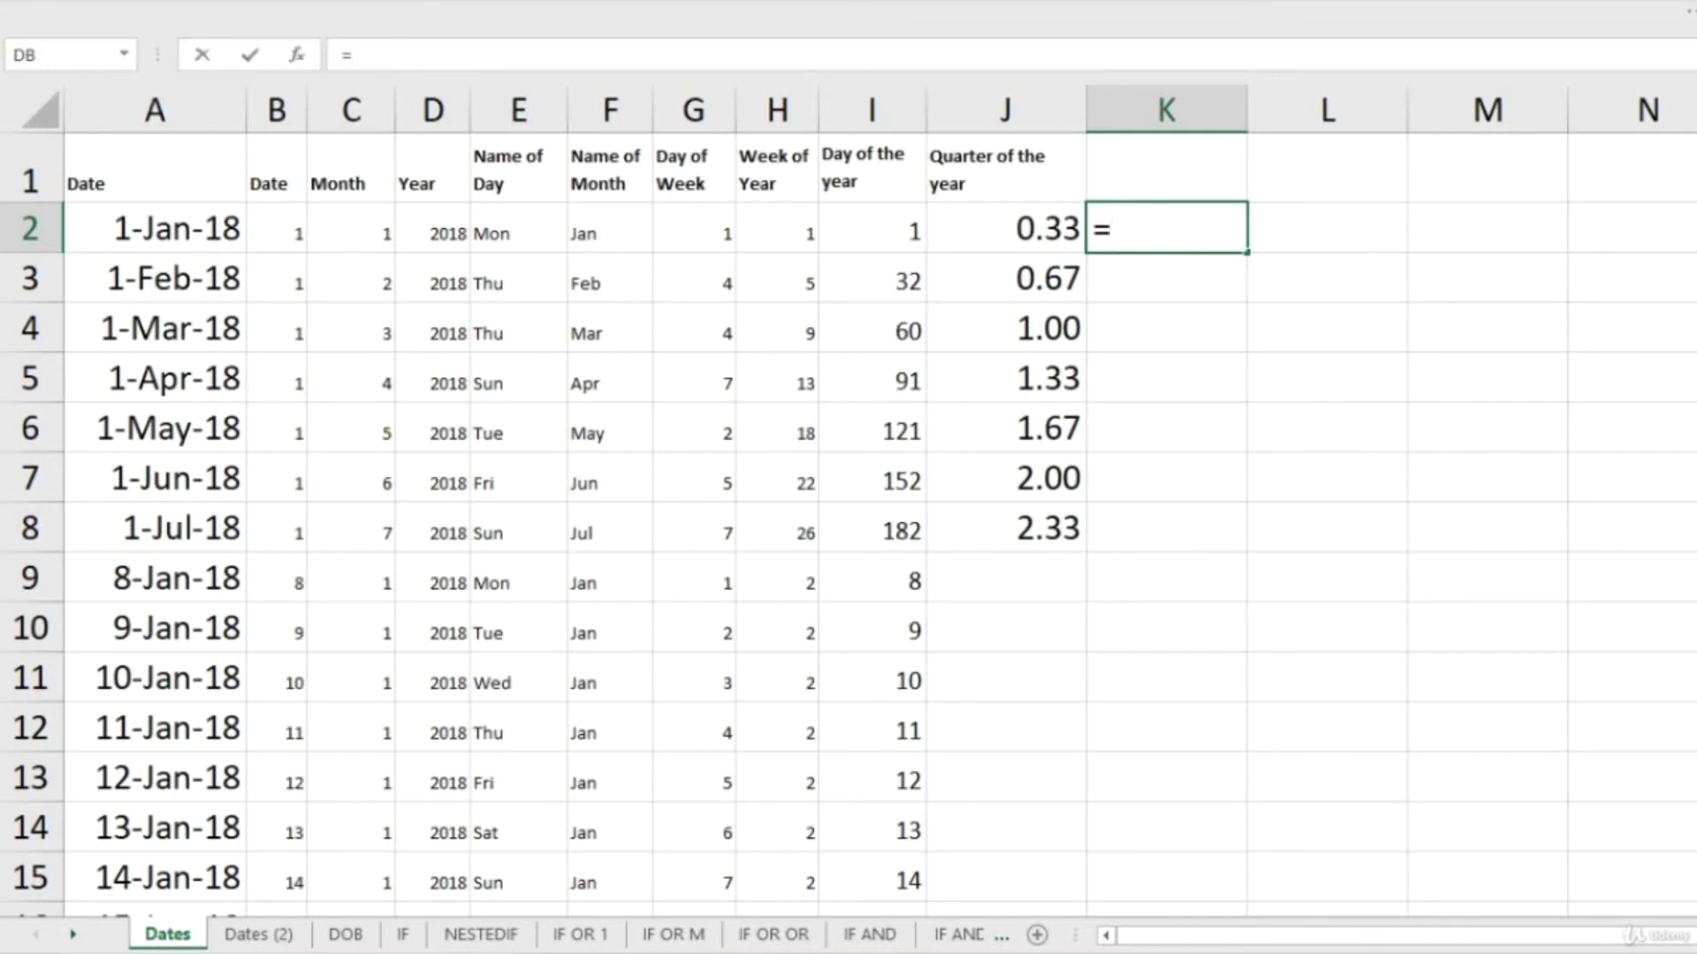
pyautogui.write('roundup')
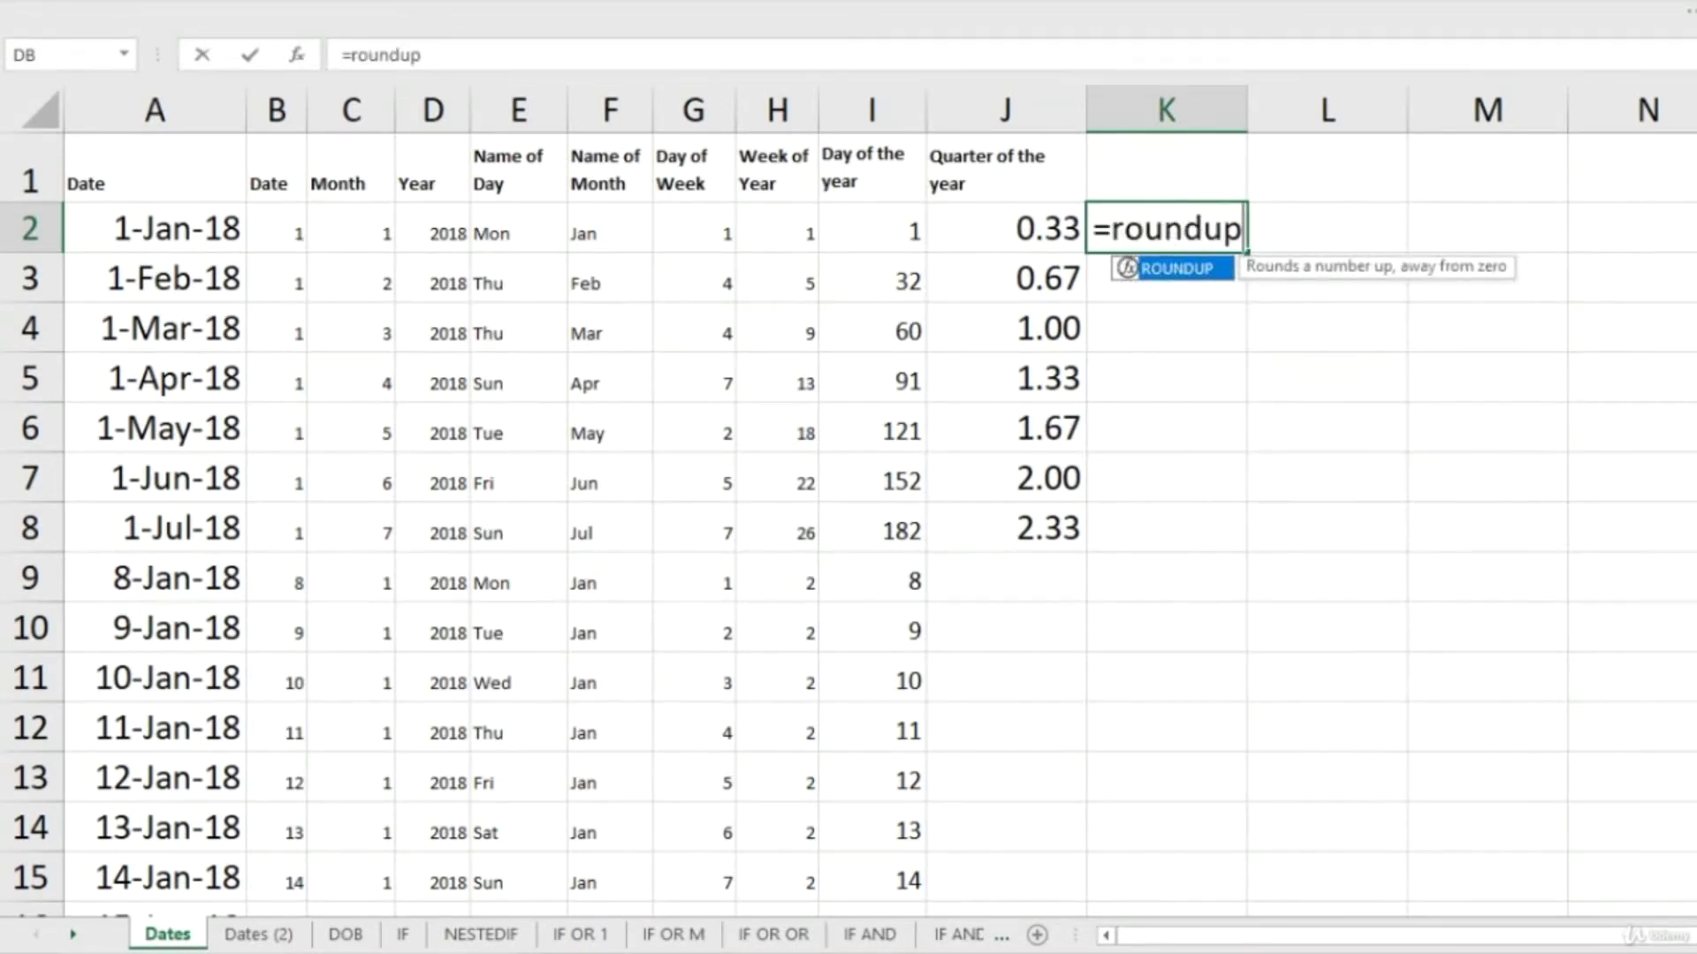
pyautogui.press('Tab')
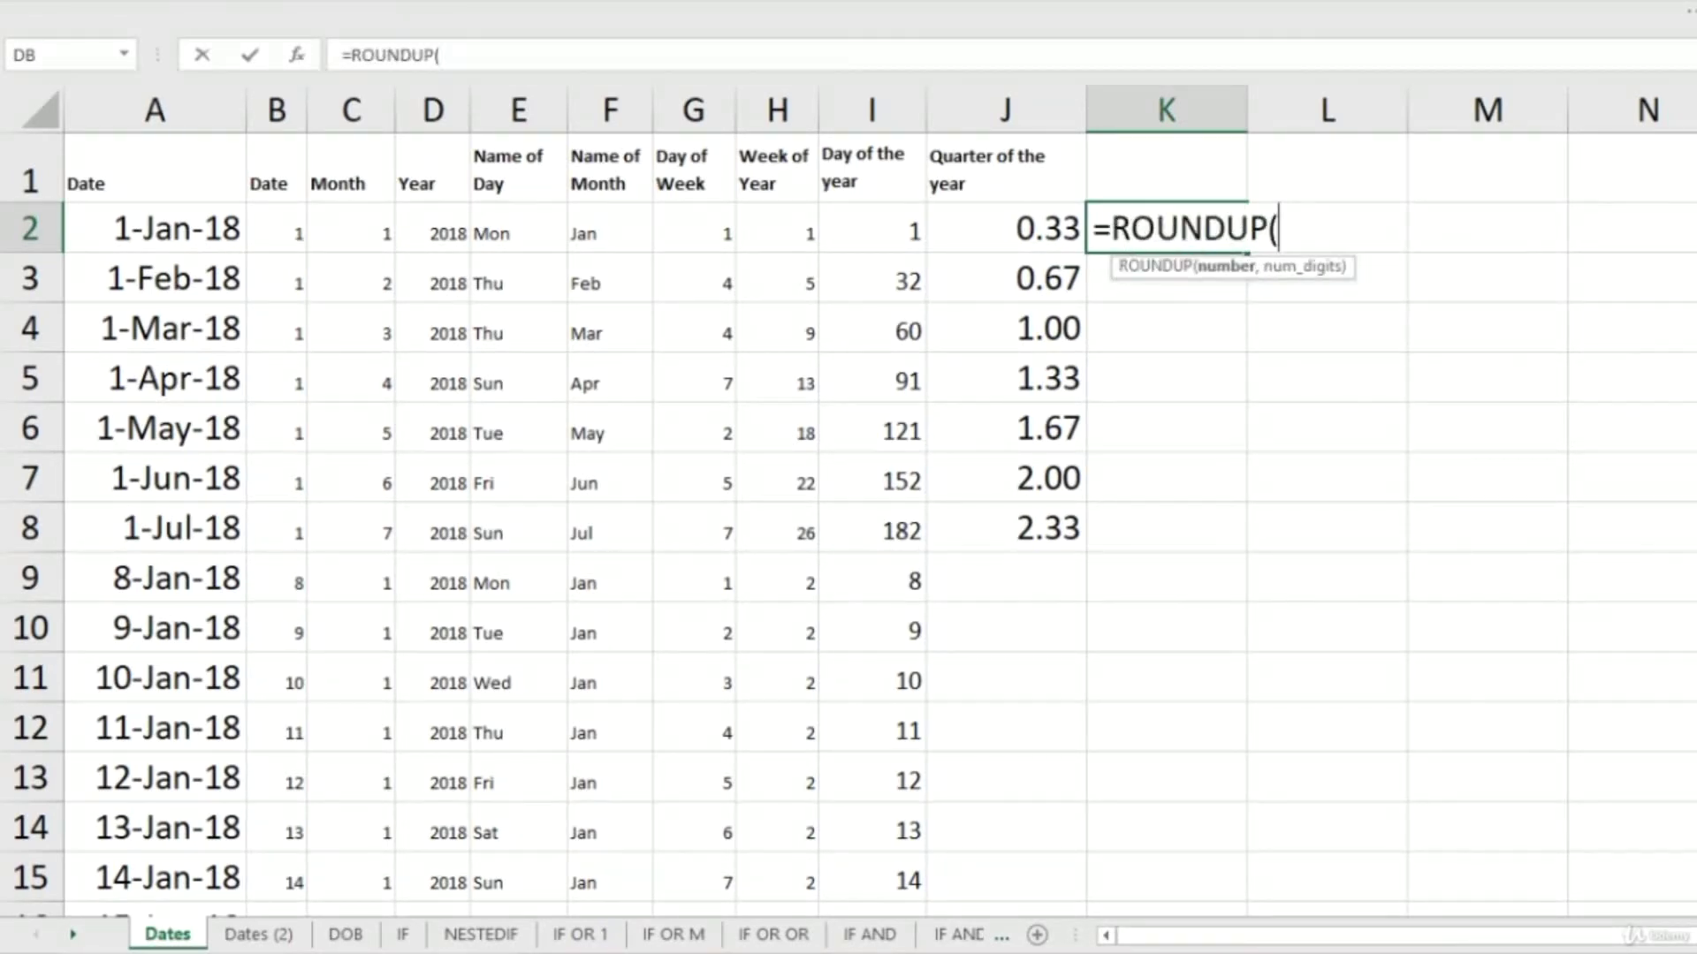
pyautogui.press('Left')
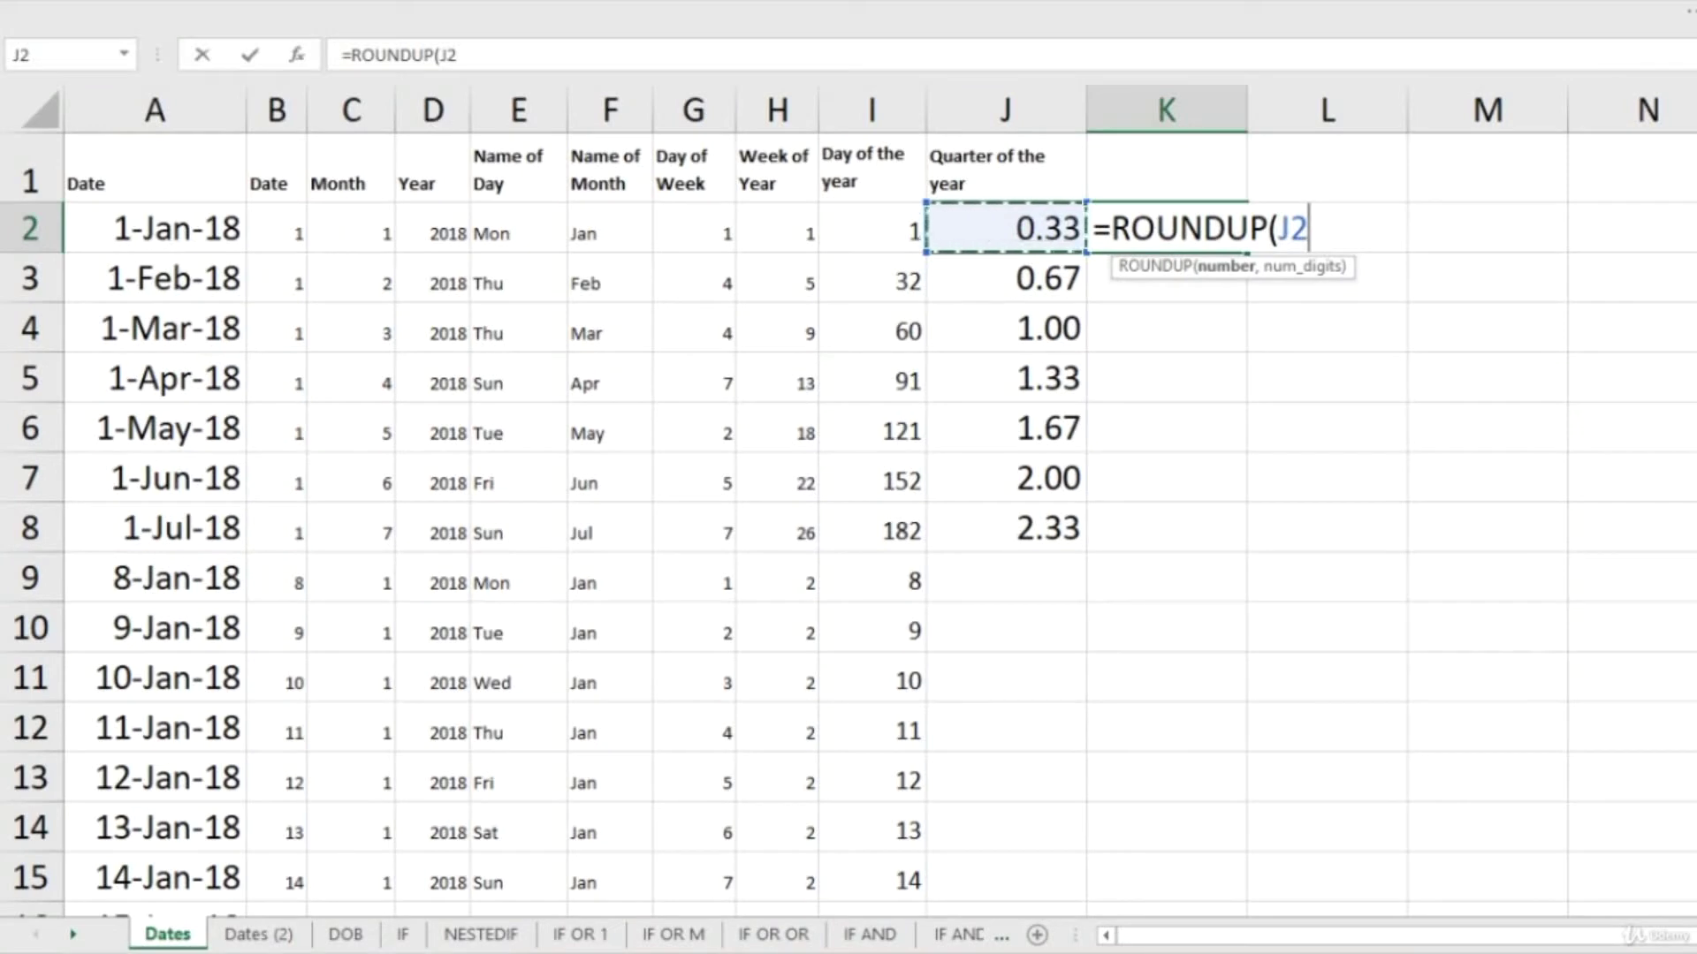
pyautogui.write(',0')
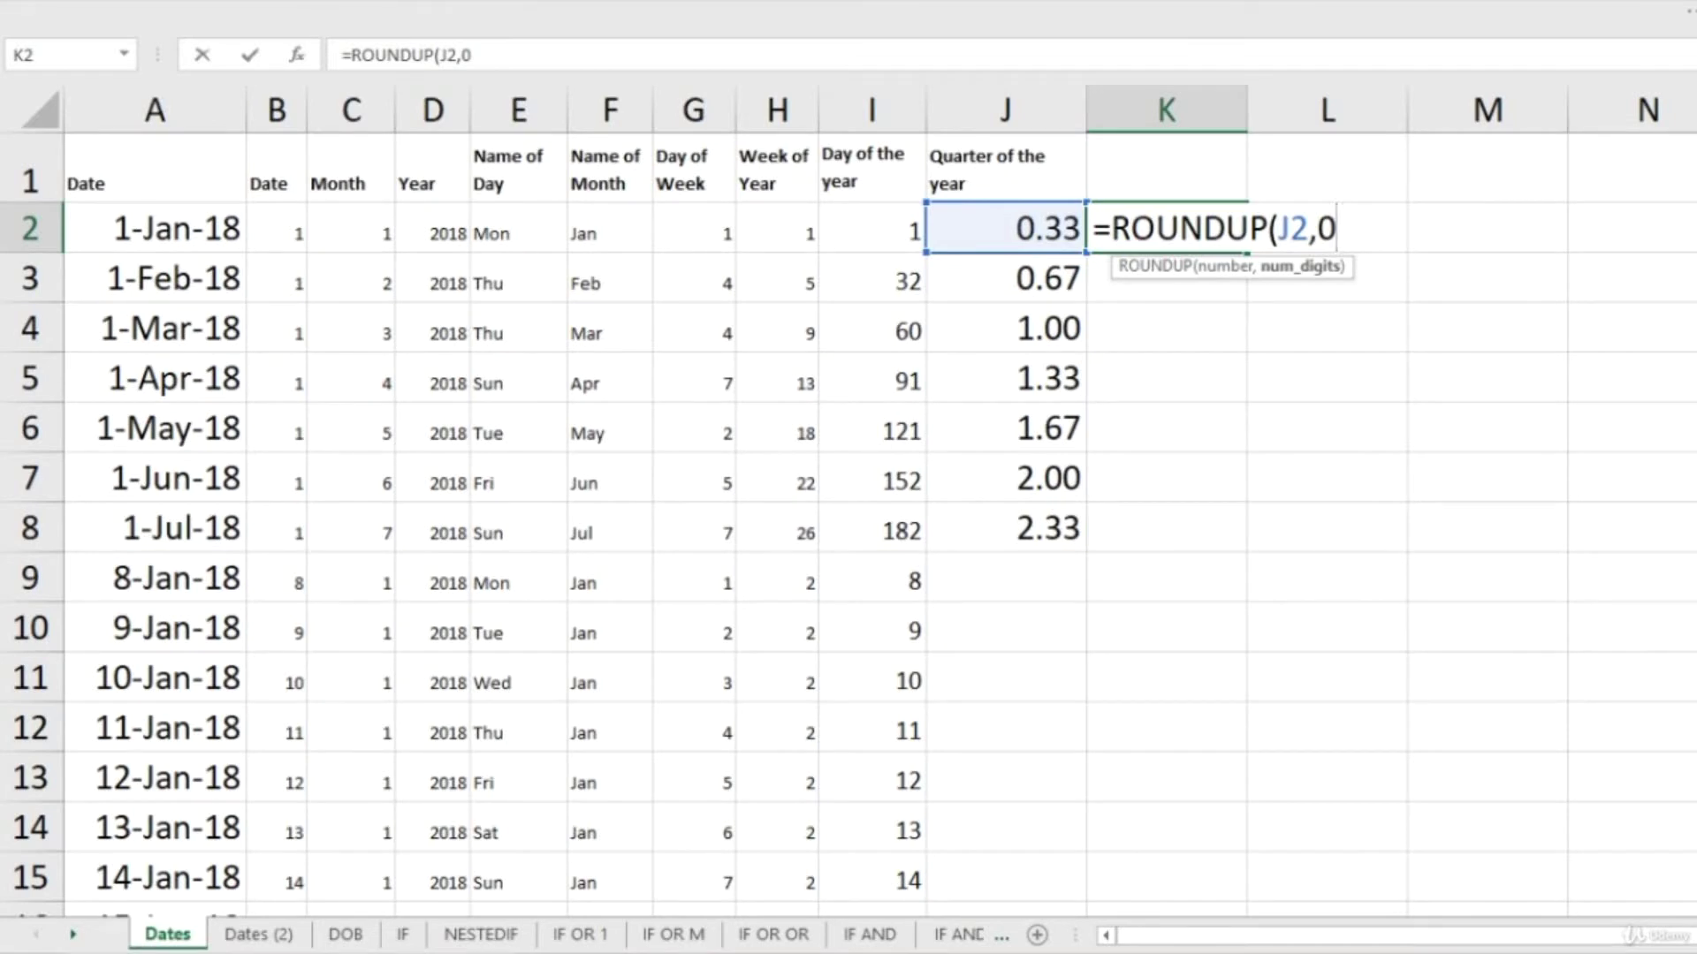
pyautogui.write(')')
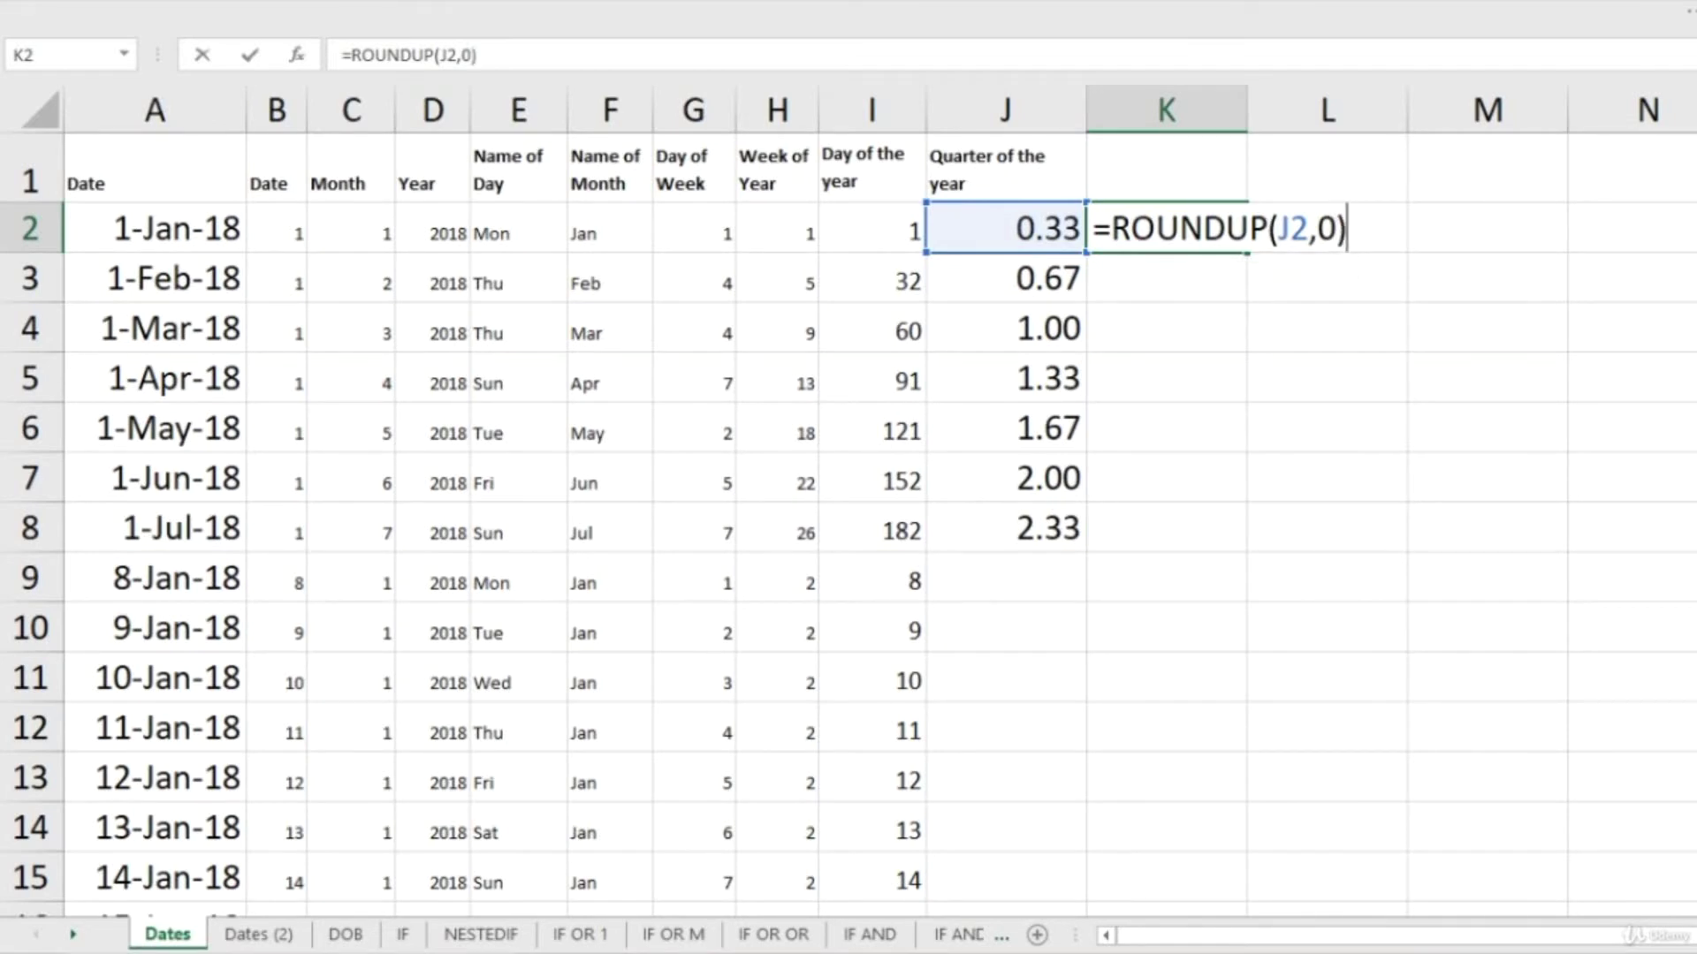
pyautogui.press('Return')
# Step: Copy the K2 ROUNDUP formula down through K3:K8
pyautogui.click(1167, 228)
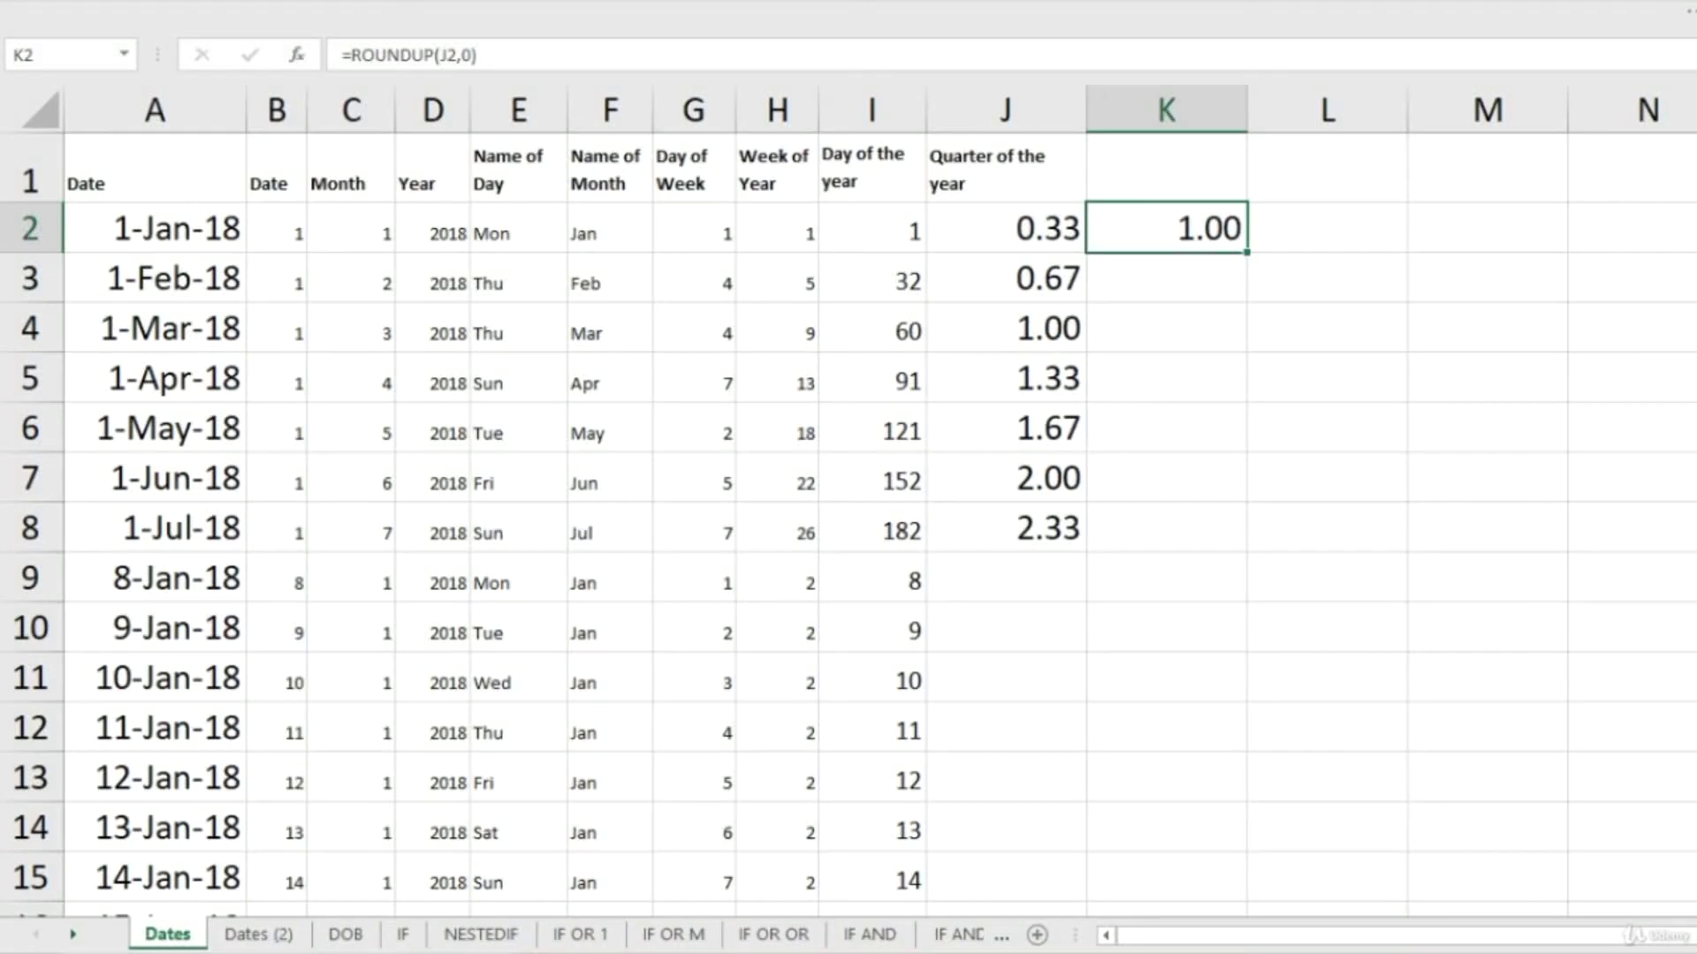
pyautogui.hotkey('ctrl', 'c')
pyautogui.moveTo(1167, 228); pyautogui.dragTo(1166, 527)
pyautogui.hotkey('ctrl', 'v')
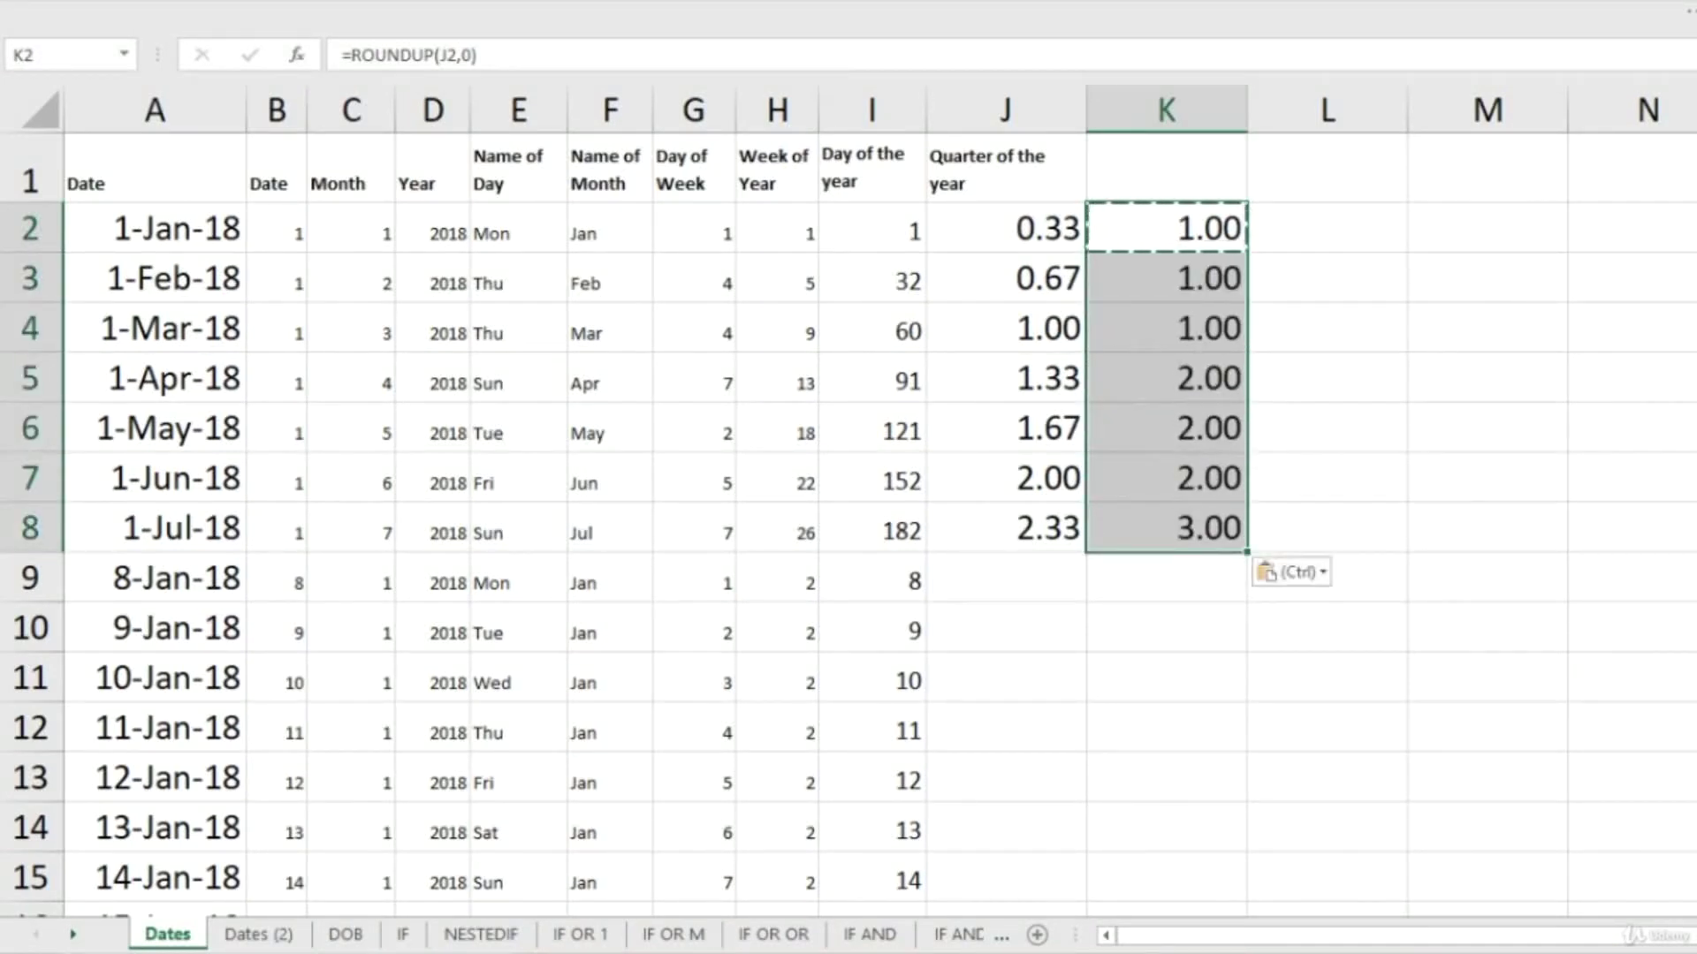
pyautogui.press('Escape')
pyautogui.click(1167, 278)
pyautogui.click(1167, 228)
# Step: Check the rounded quarters in K2:K8, grouping rows 2–4 and 5–7
pyautogui.moveTo(1167, 228); pyautogui.dragTo(1167, 328)
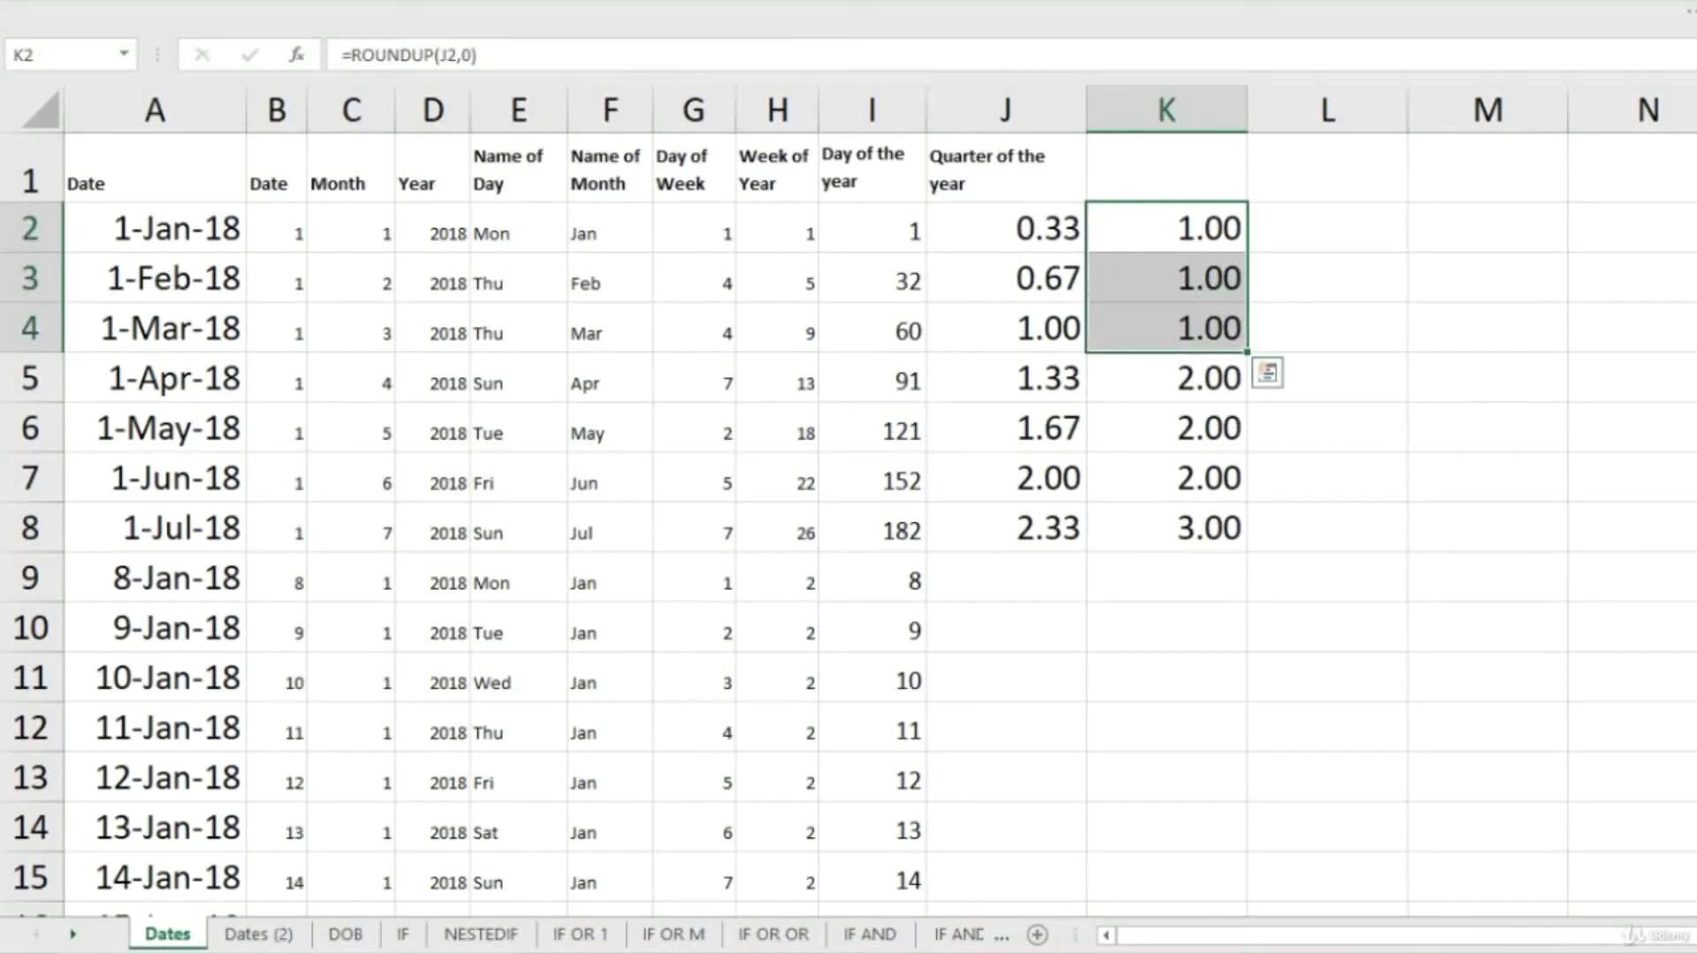
pyautogui.press('Down')
pyautogui.press('Down')
pyautogui.press('Down')
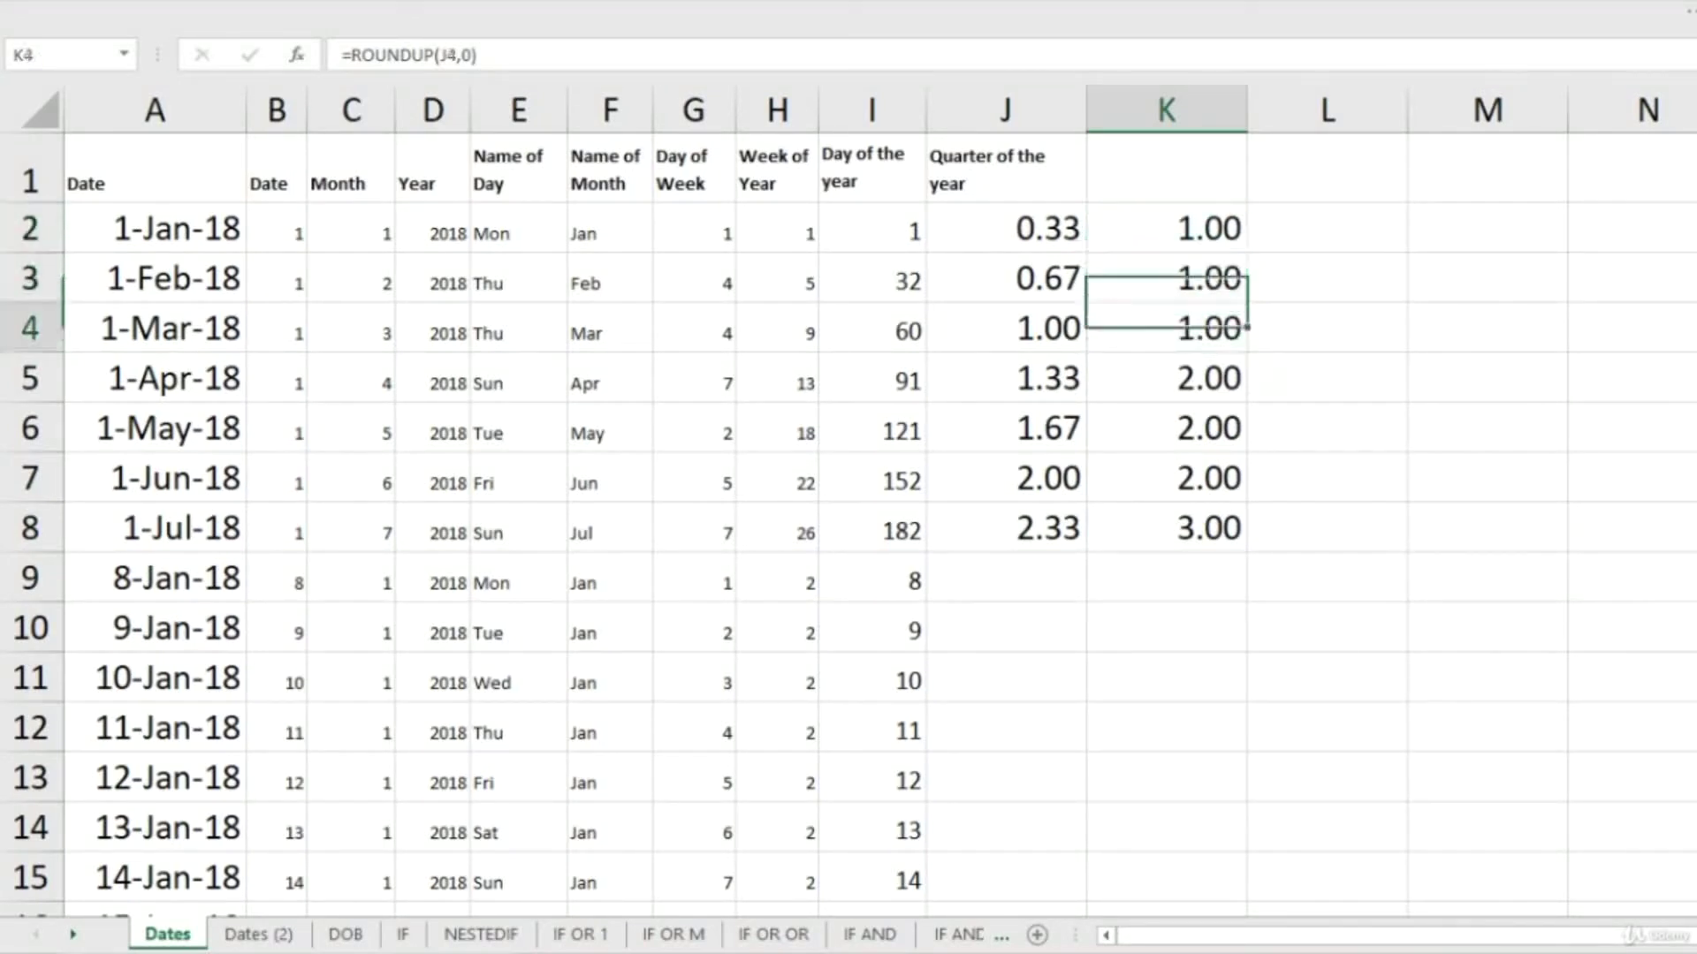
pyautogui.hotkey('shift', 'Down')
pyautogui.hotkey('shift', 'Down')
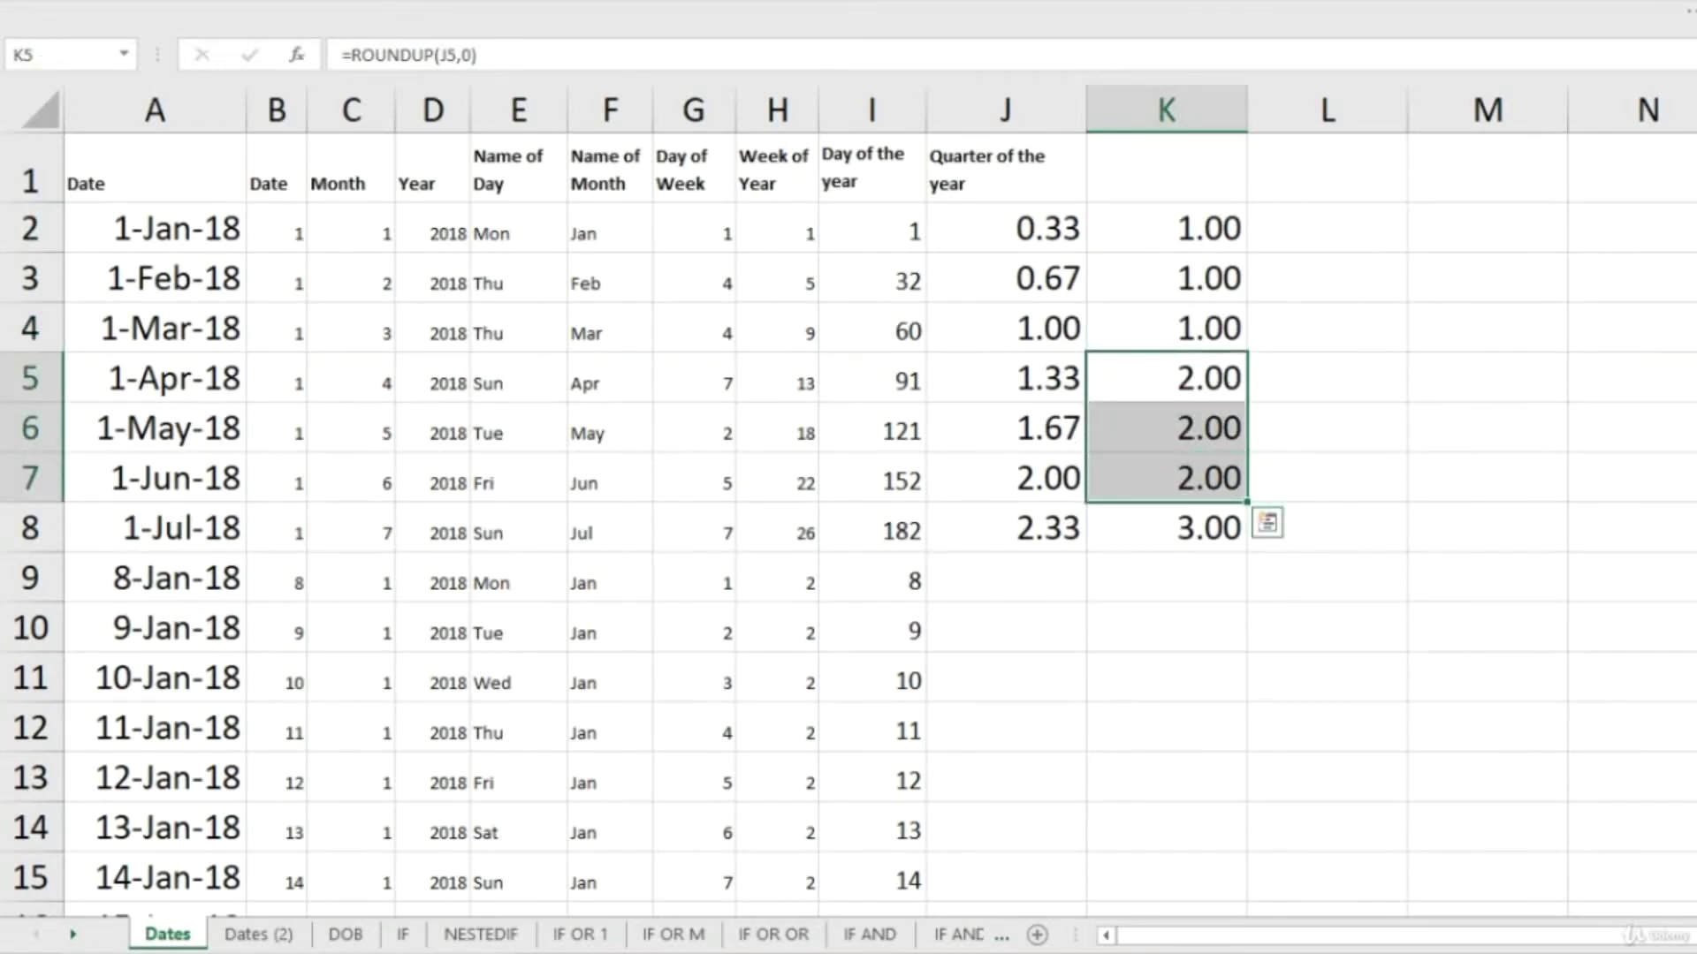
pyautogui.press('Down')
pyautogui.press('Down')
pyautogui.press('Down')
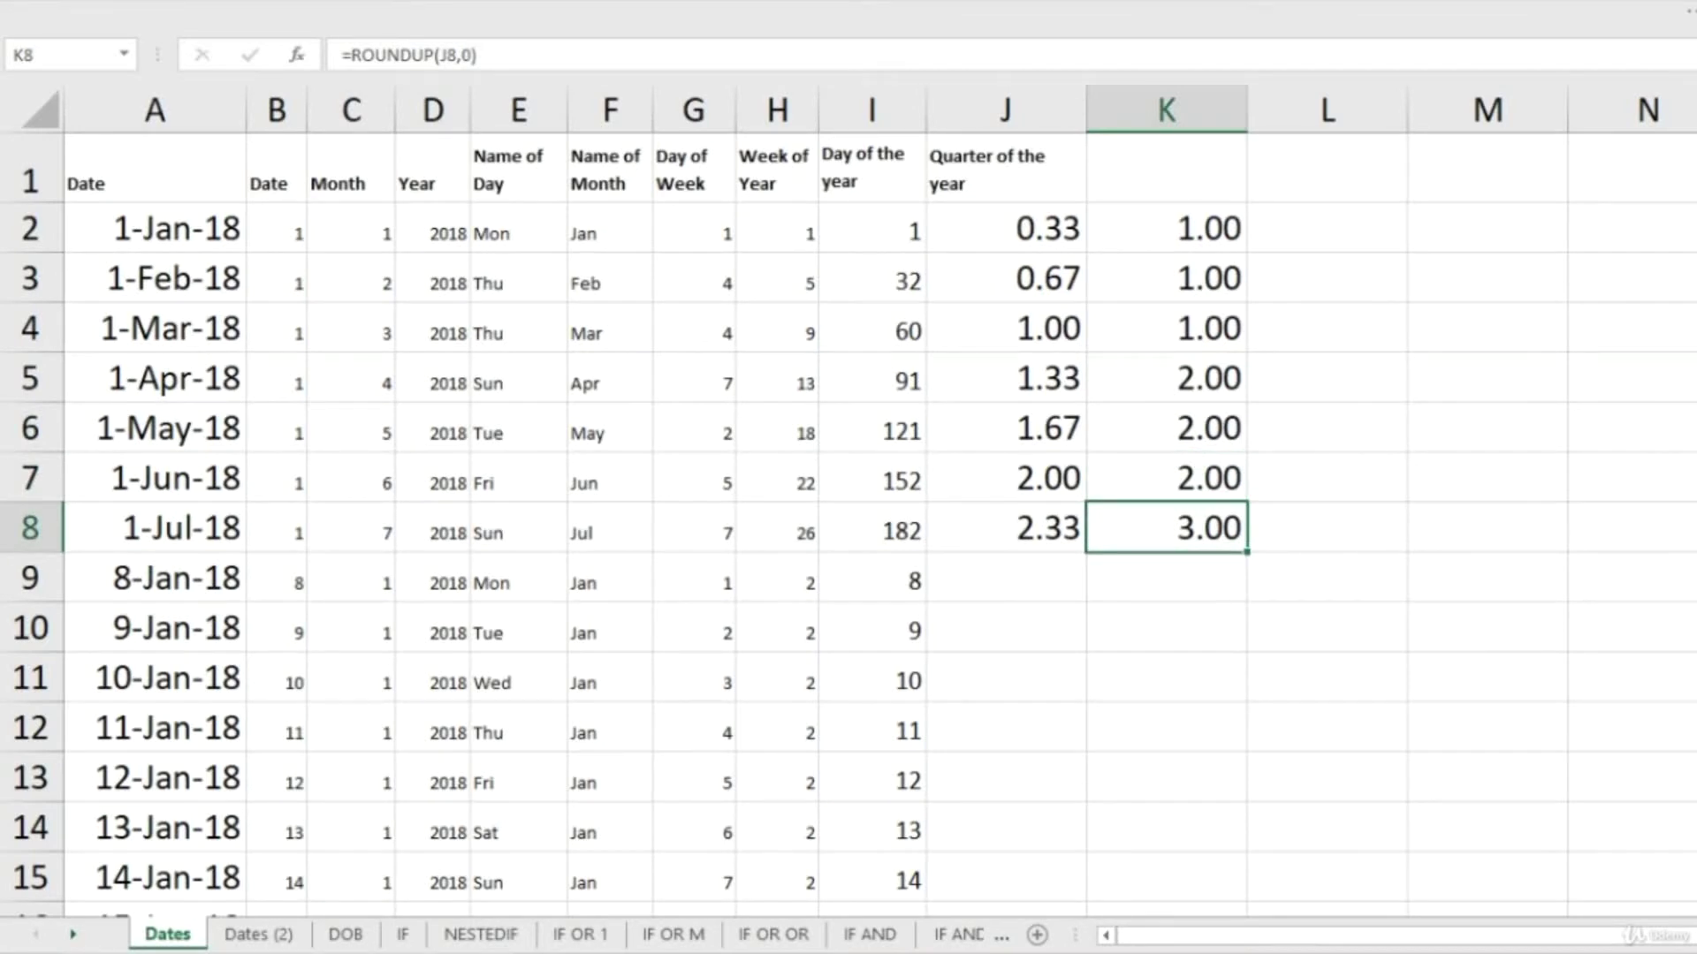
pyautogui.press('Up')
pyautogui.press('Up')
pyautogui.press('Up')
pyautogui.press('Up')
pyautogui.press('Up')
pyautogui.press('Up')
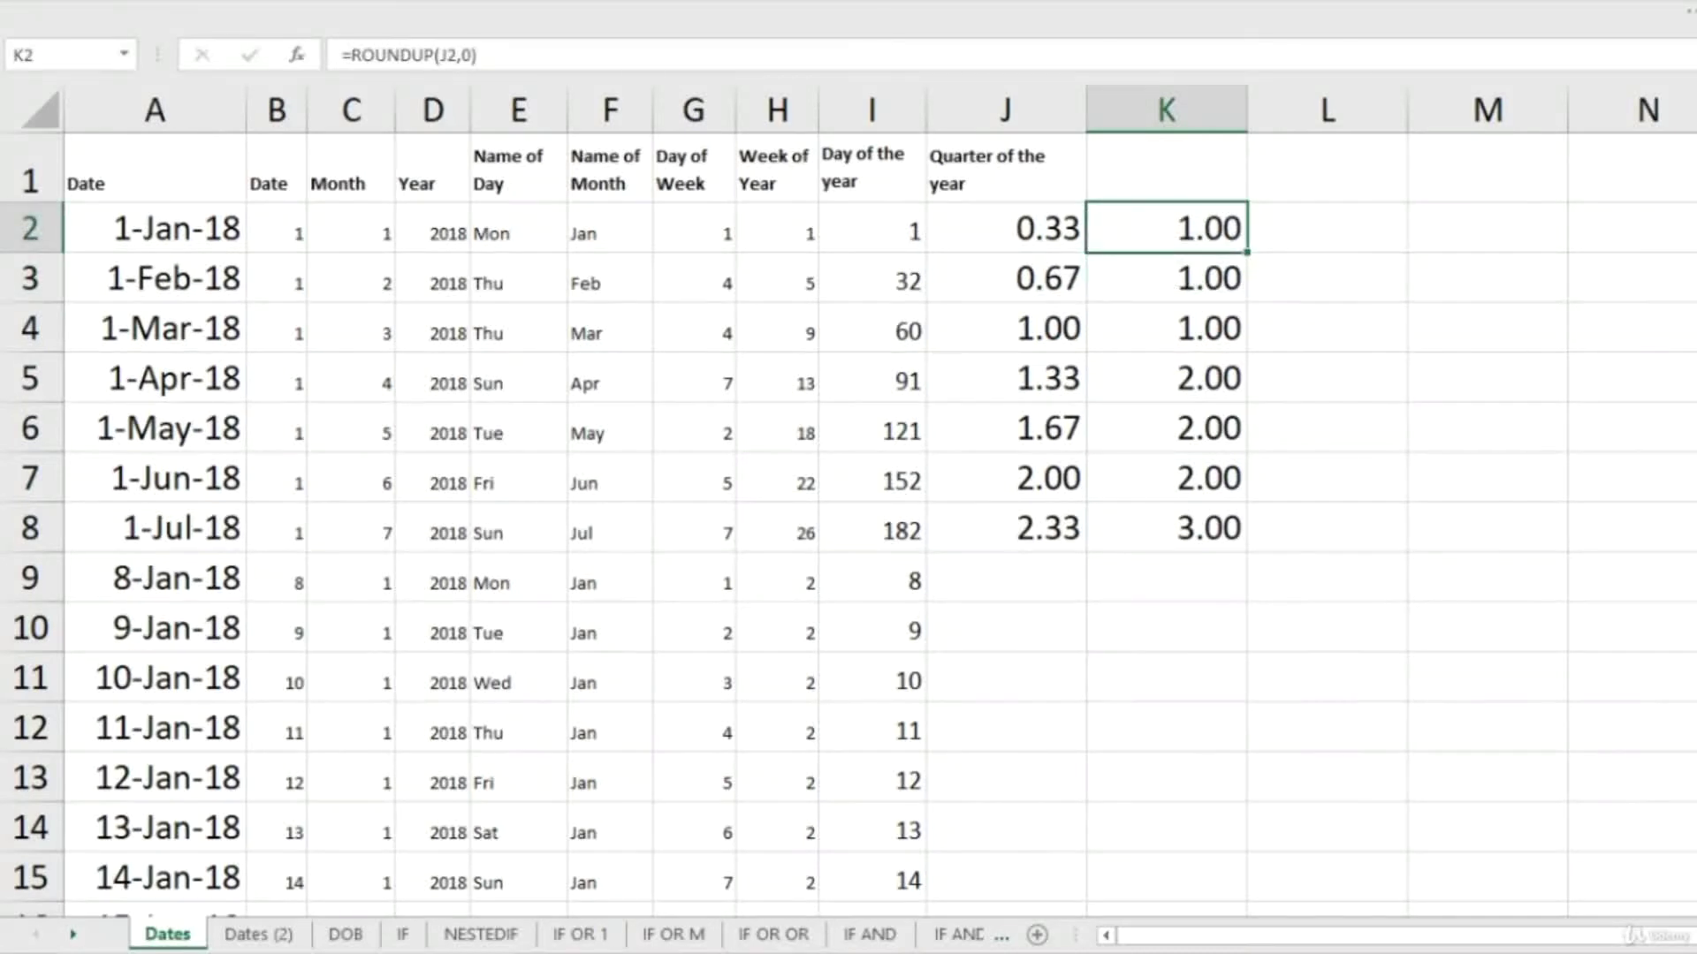
pyautogui.press('Down')
pyautogui.press('Right')
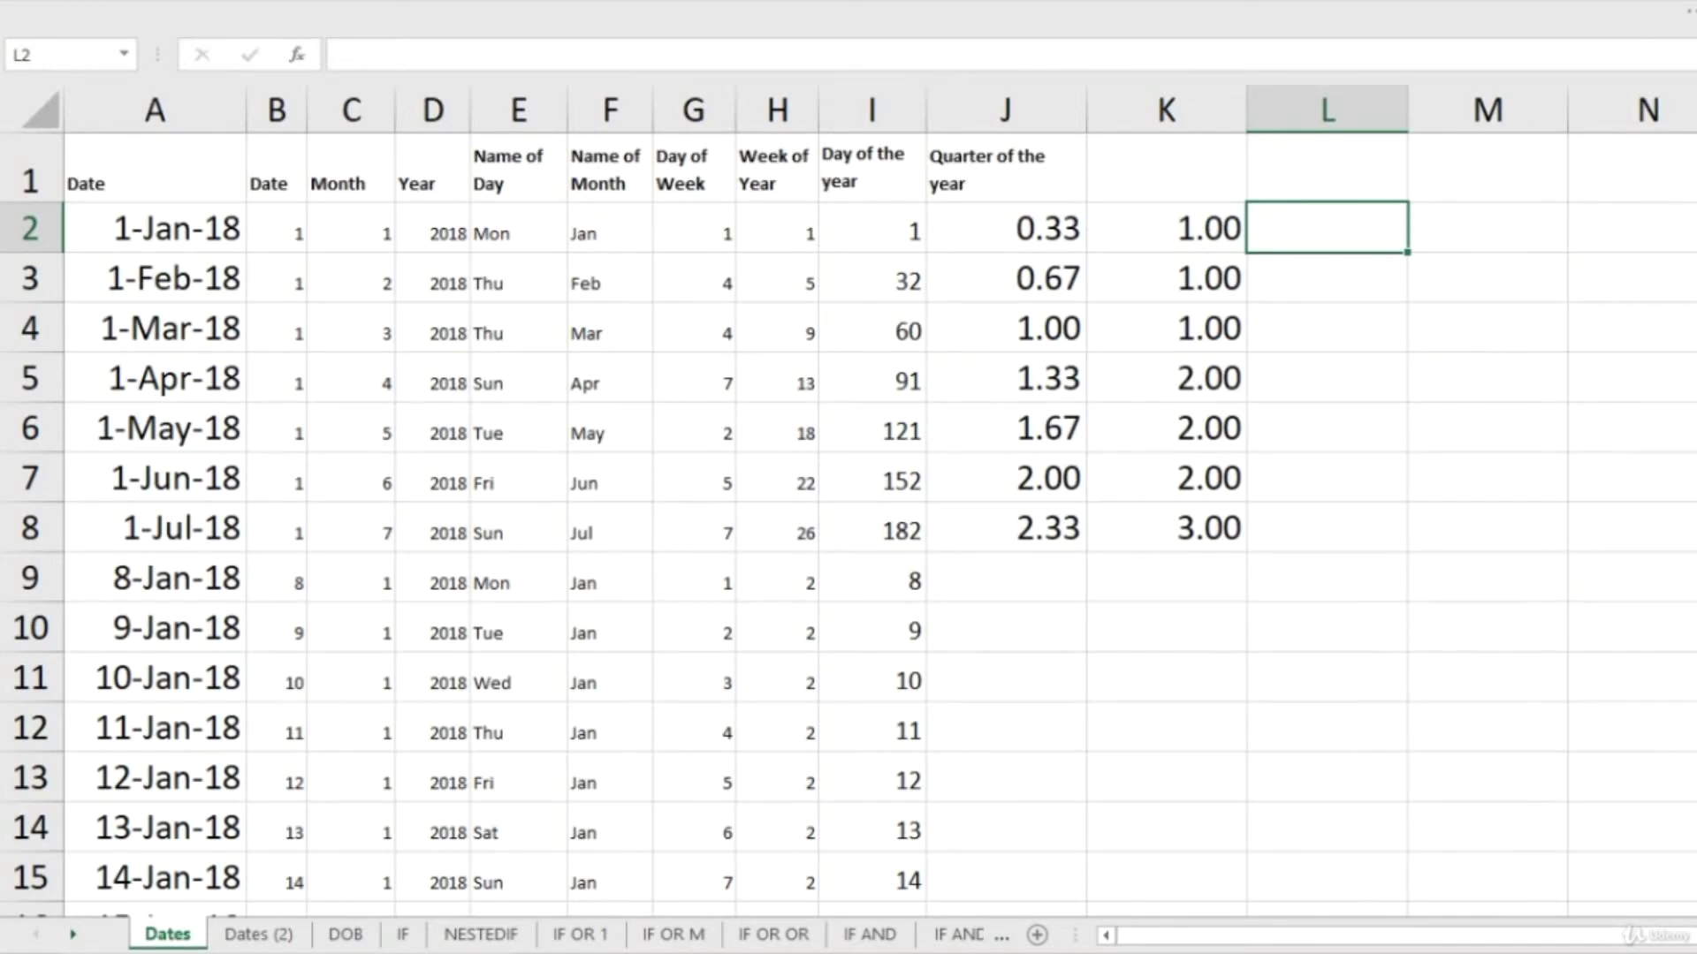
# Step: Type =ROUNDUP(MONTH(A2)/3,0 into L2
pyautogui.write('=roundup')
pyautogui.press('Tab')
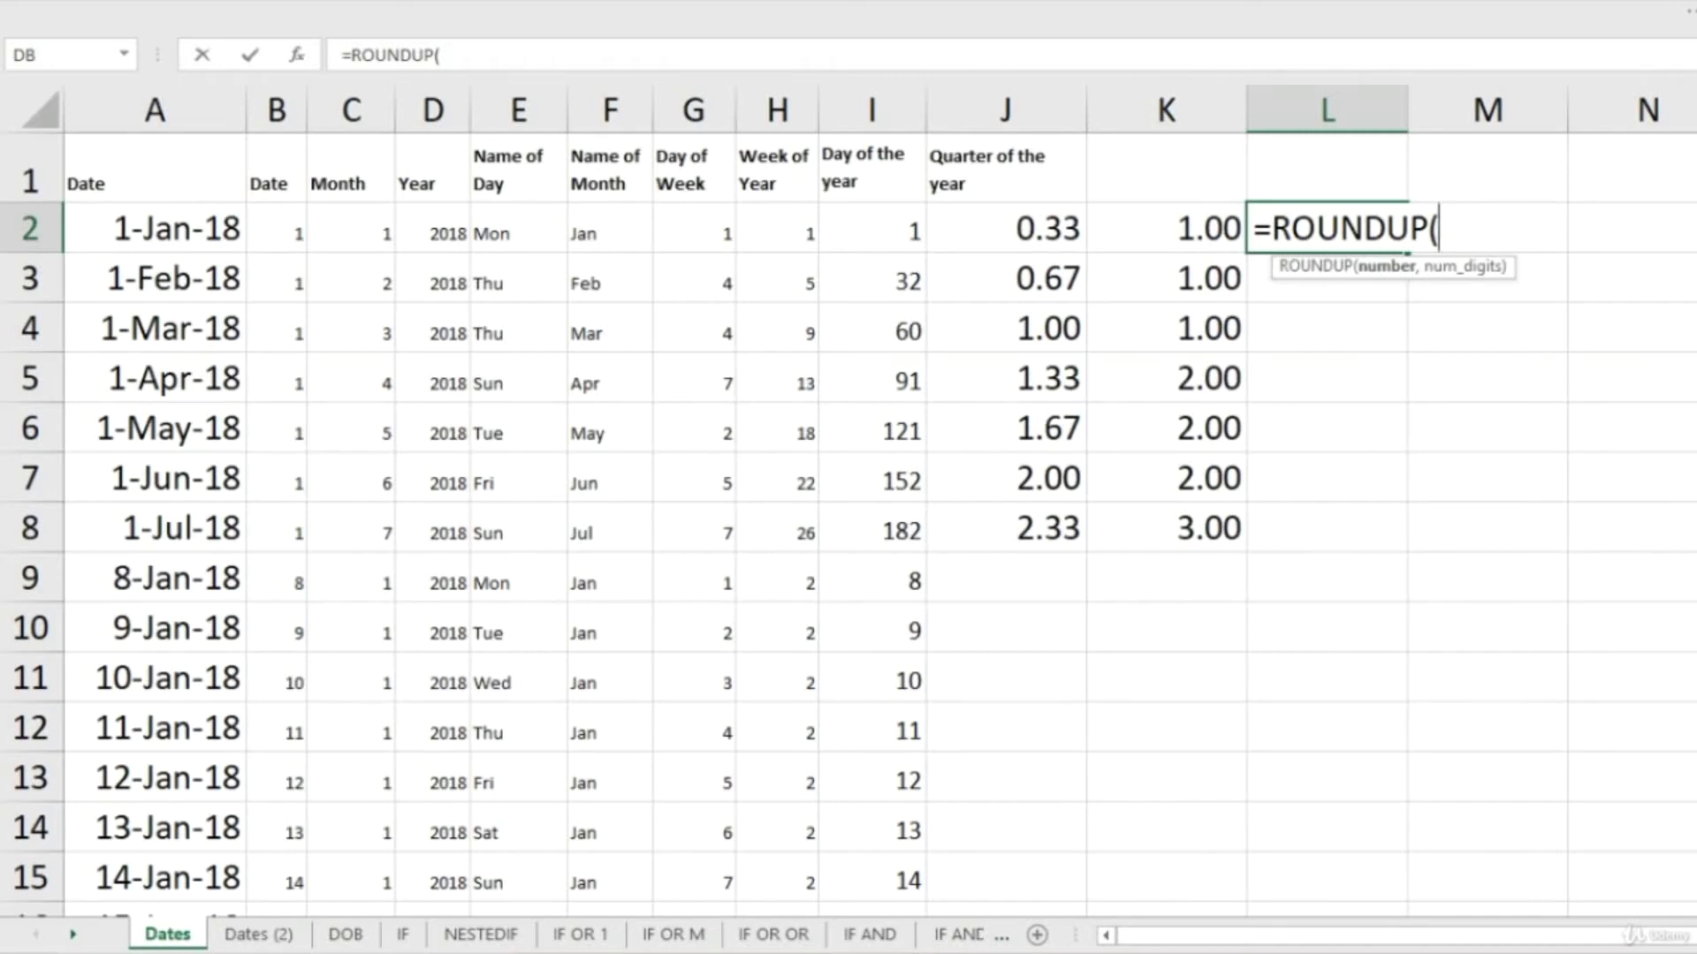
pyautogui.write('mont')
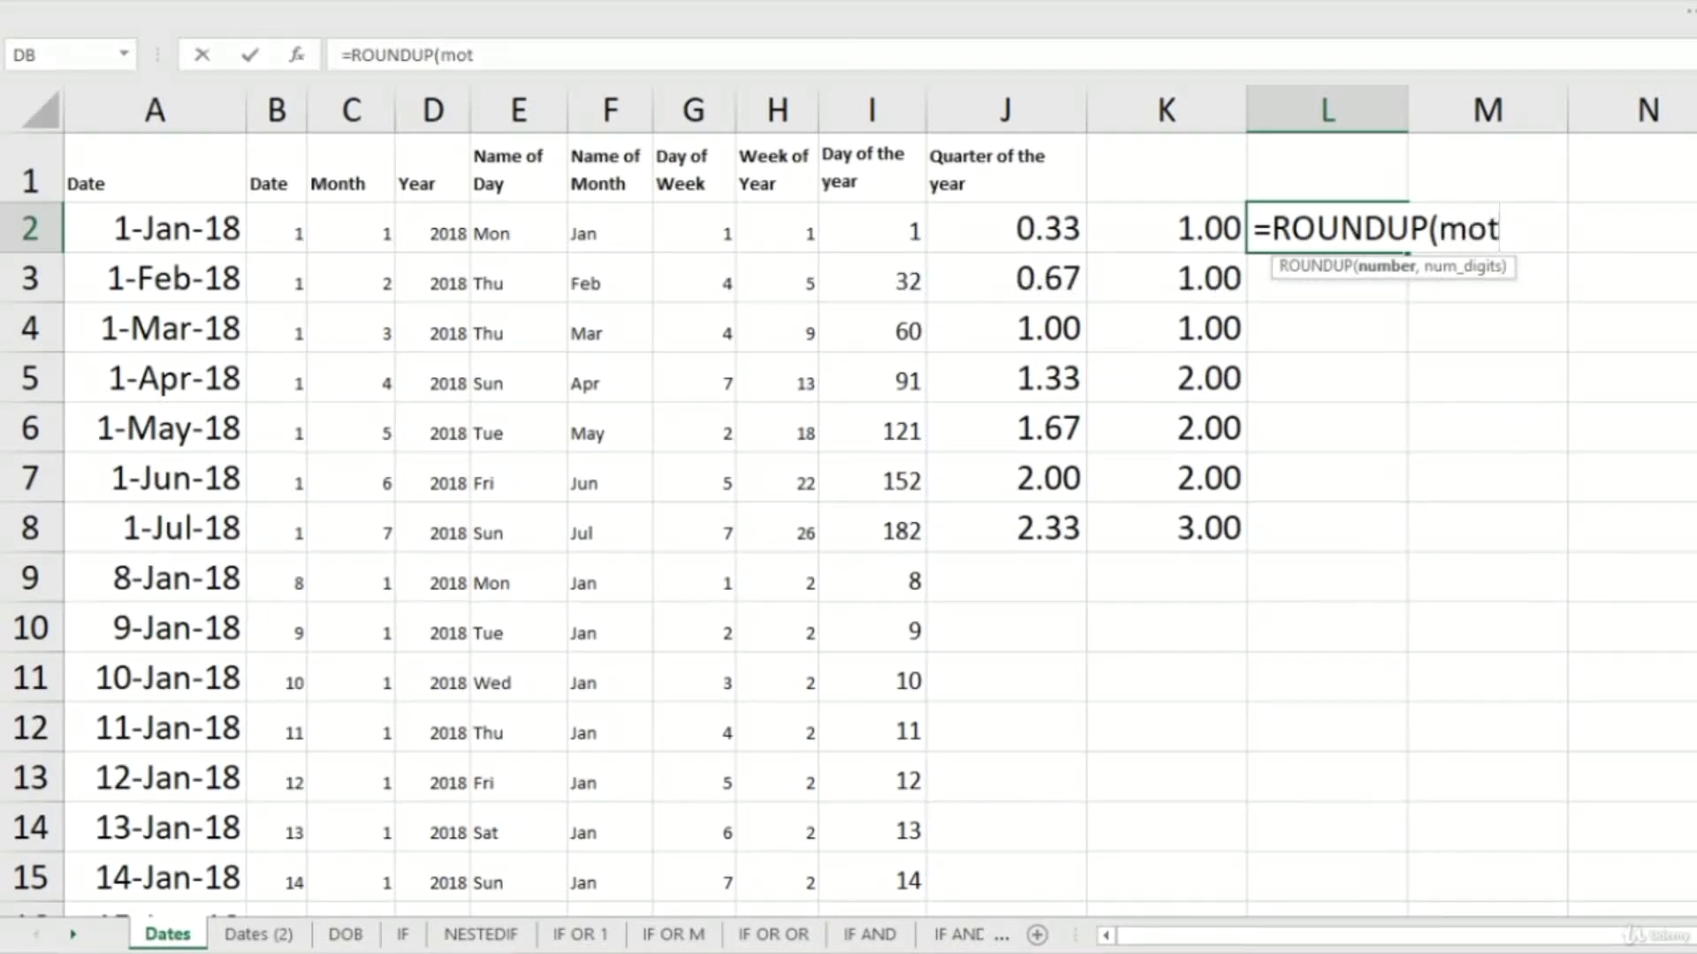
pyautogui.press('Tab')
pyautogui.press('Left')
pyautogui.press('Left')
pyautogui.press('Left')
pyautogui.press('Left')
pyautogui.press('Left')
pyautogui.press('Left')
pyautogui.press('Left')
pyautogui.press('Left')
pyautogui.press('Left')
pyautogui.press('Left')
pyautogui.press('Left')
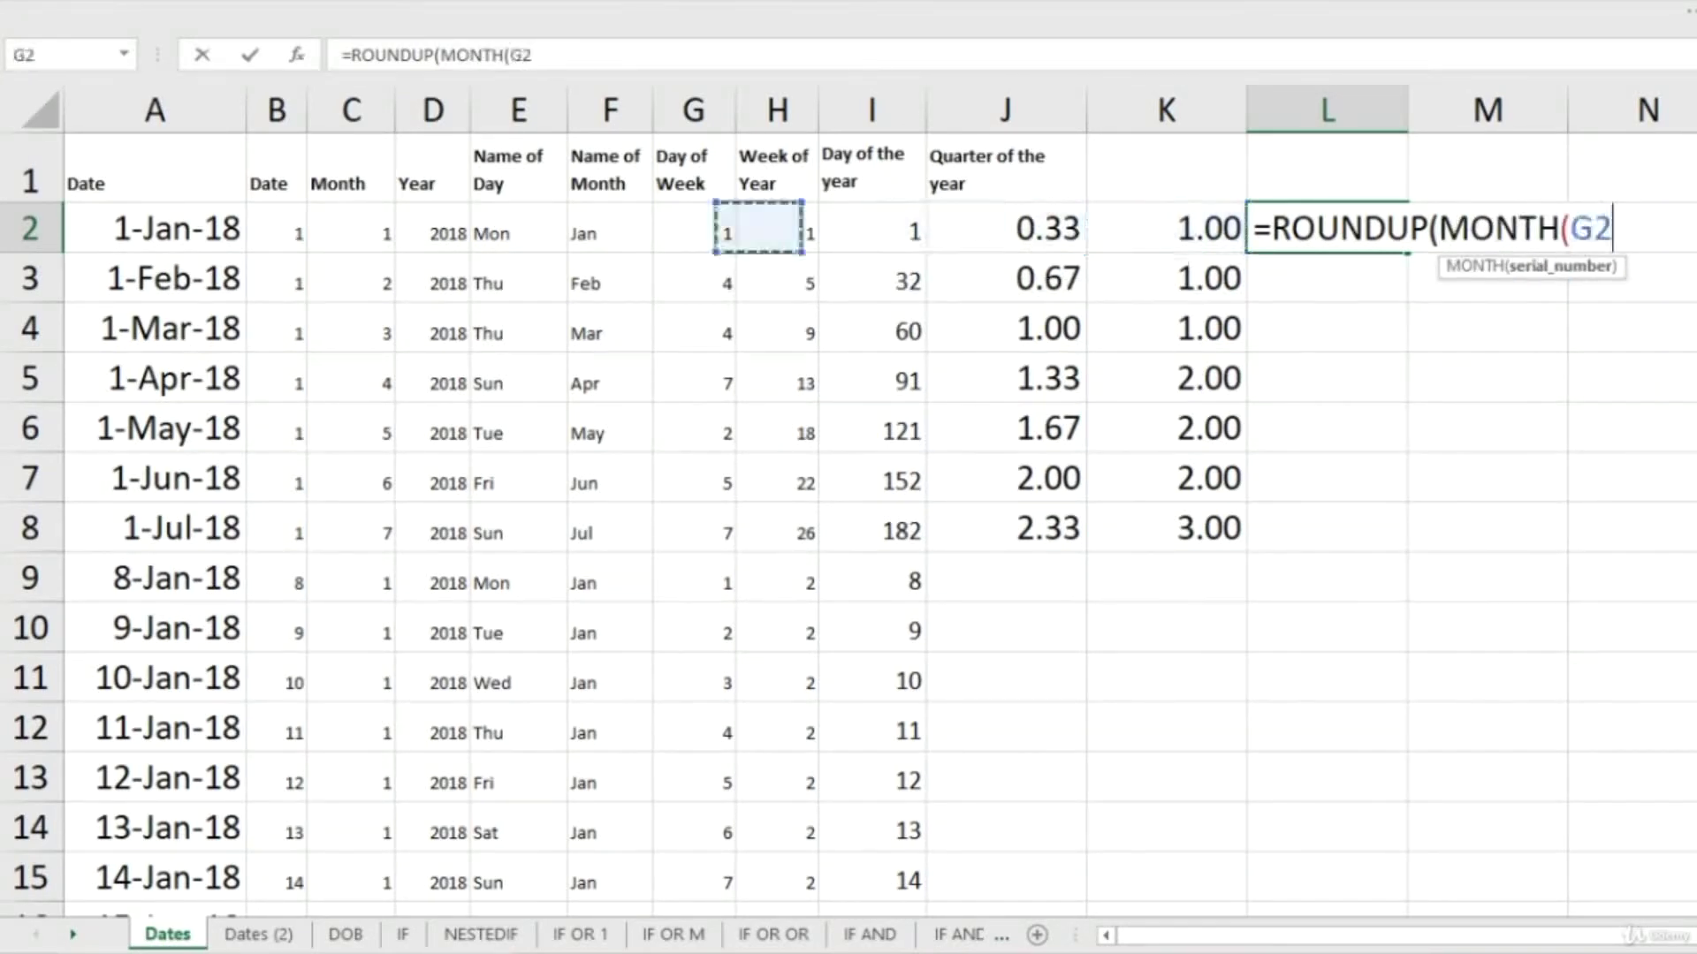
pyautogui.write('(')
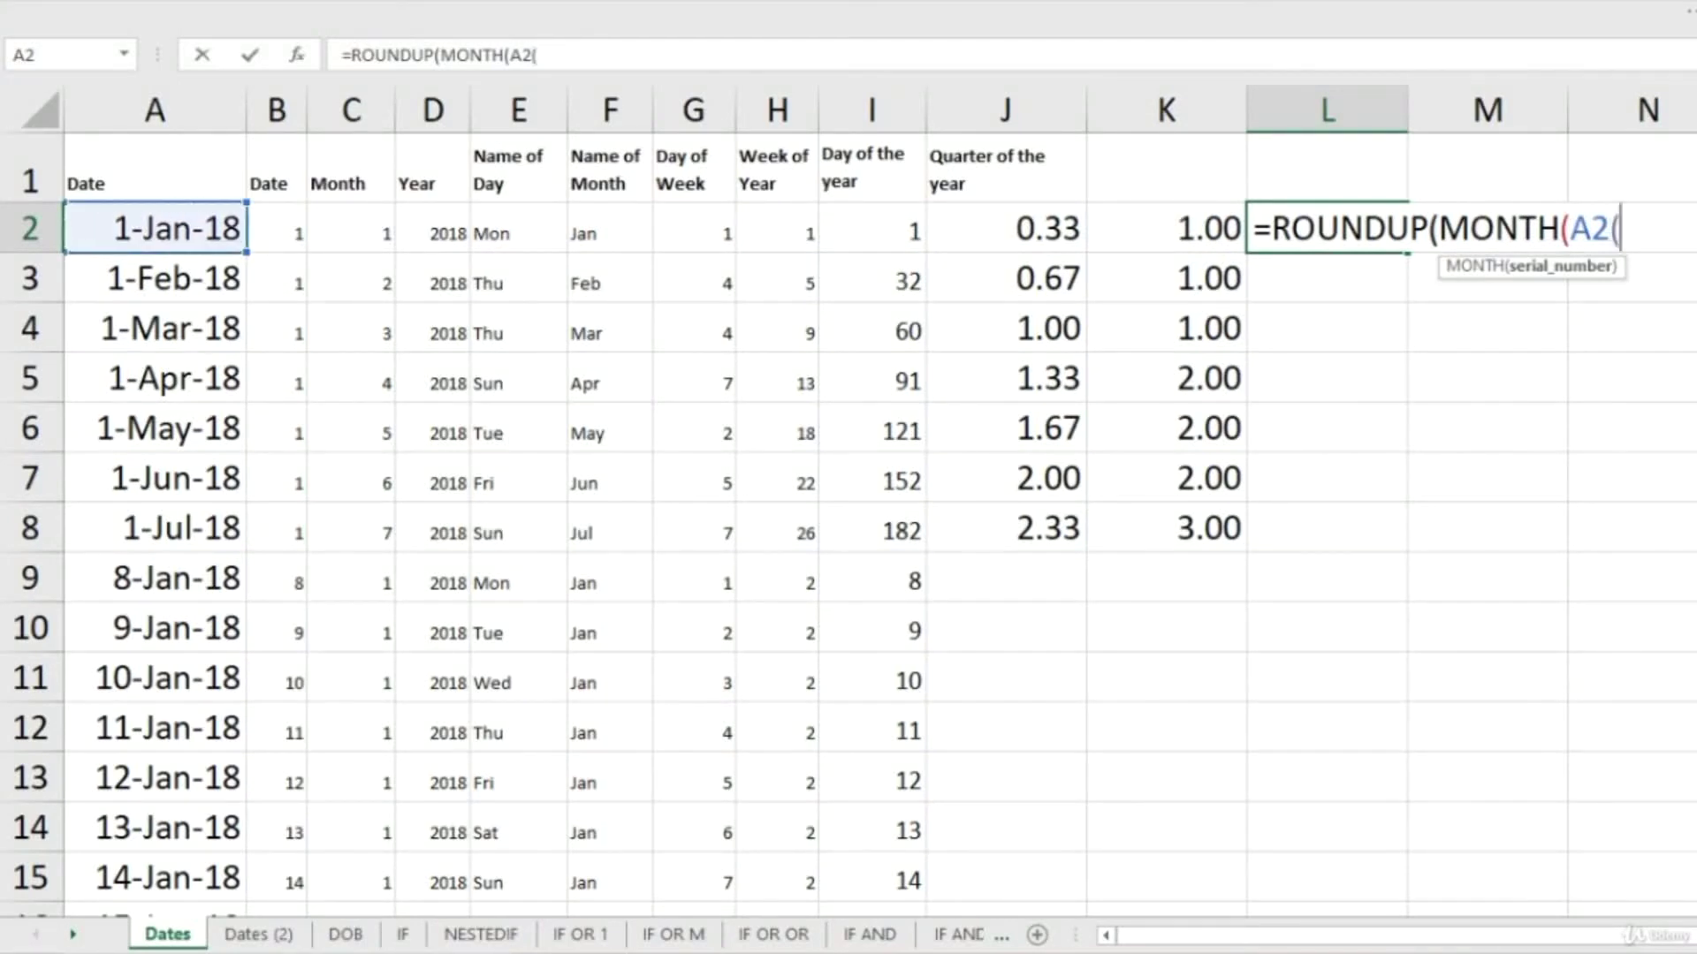
pyautogui.press('BackSpace')
pyautogui.write(')/3')
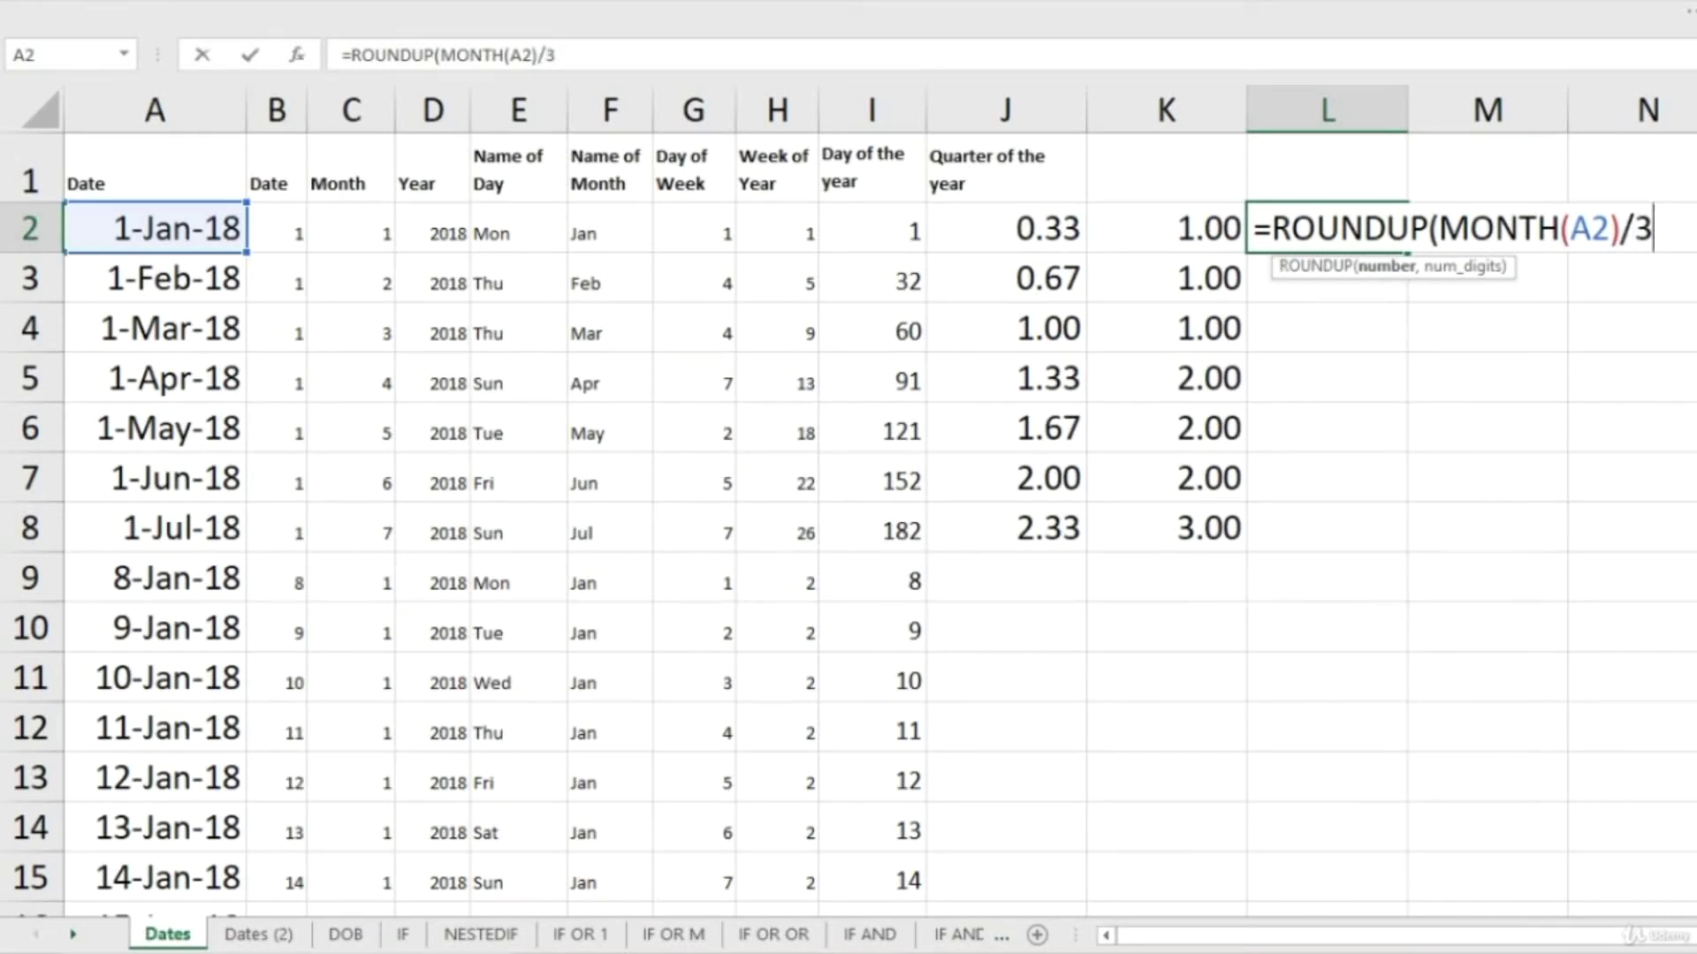
pyautogui.write(',')
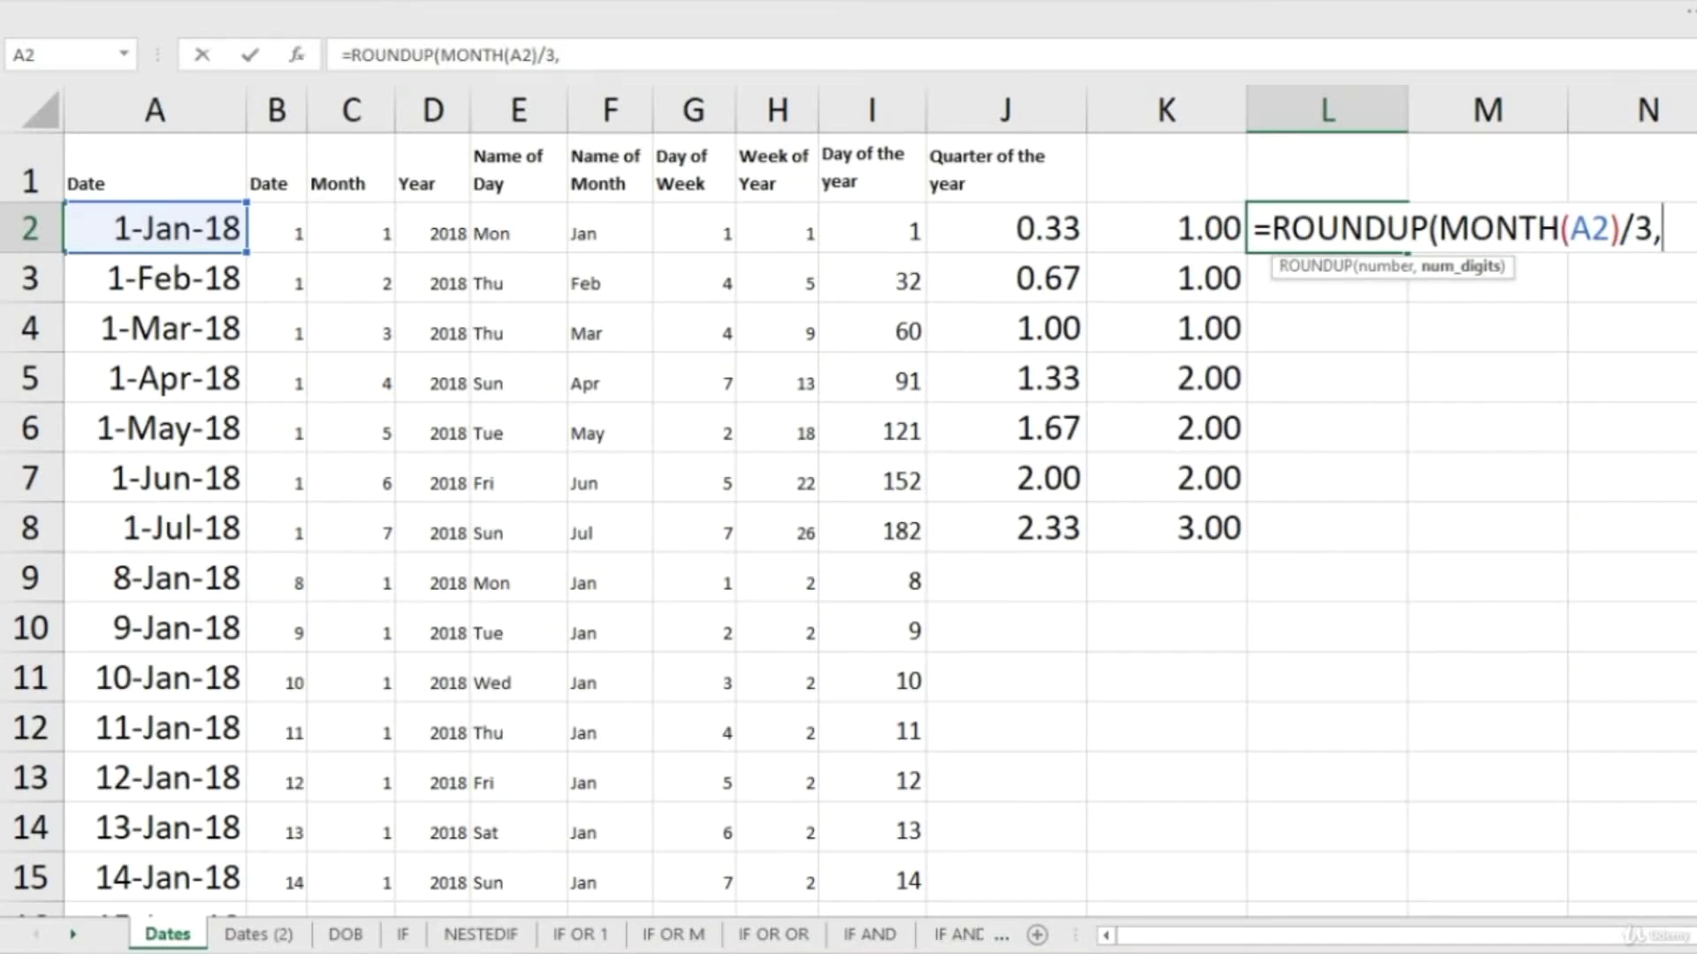
pyautogui.write('0')
# Step: Decline Excel's suggested correction, dismiss the warning and add the closing parenthesis
pyautogui.press('Return')
pyautogui.press('n')
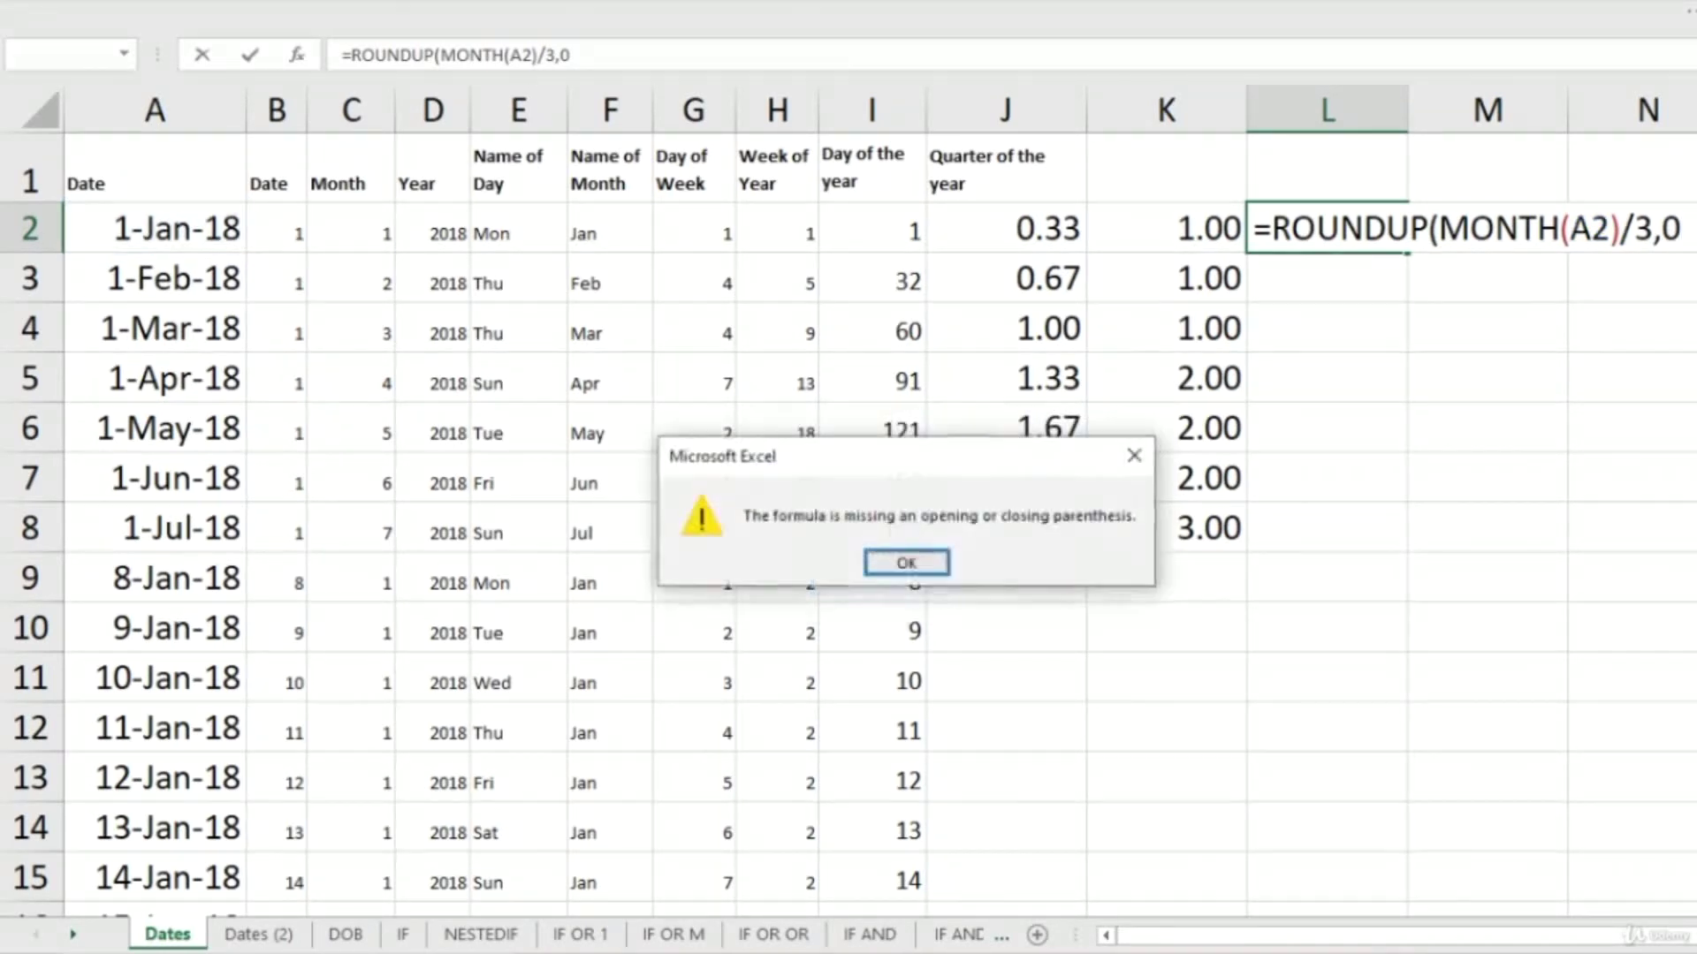
pyautogui.press('Return')
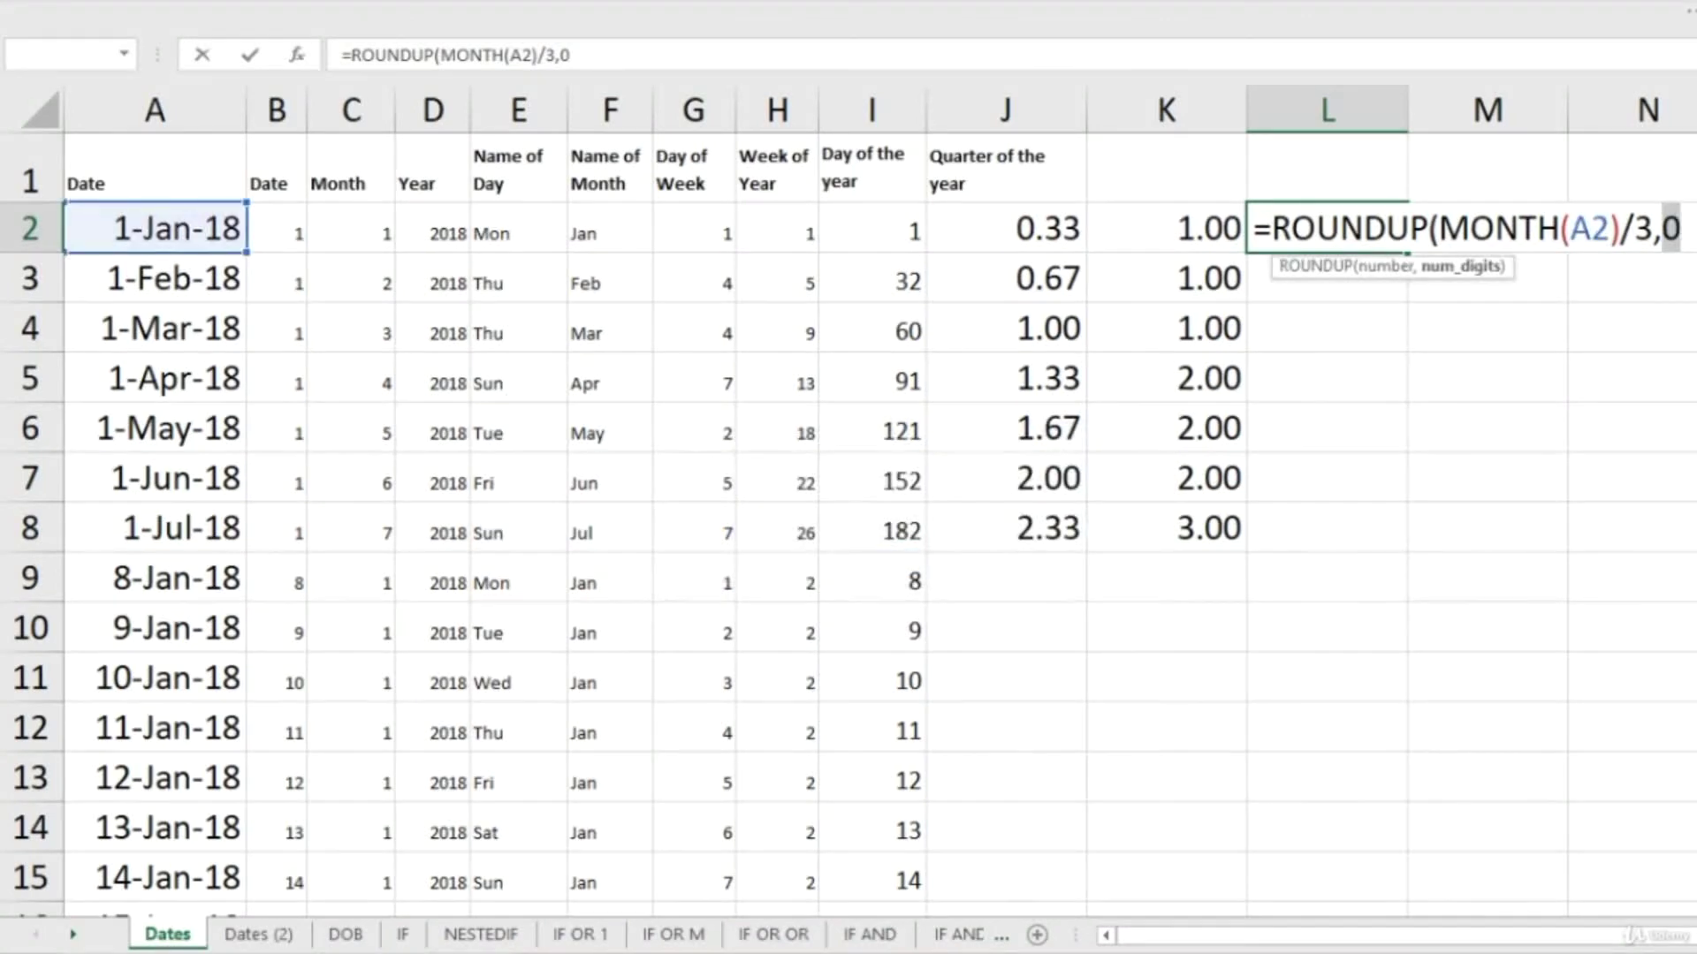
pyautogui.write(')')
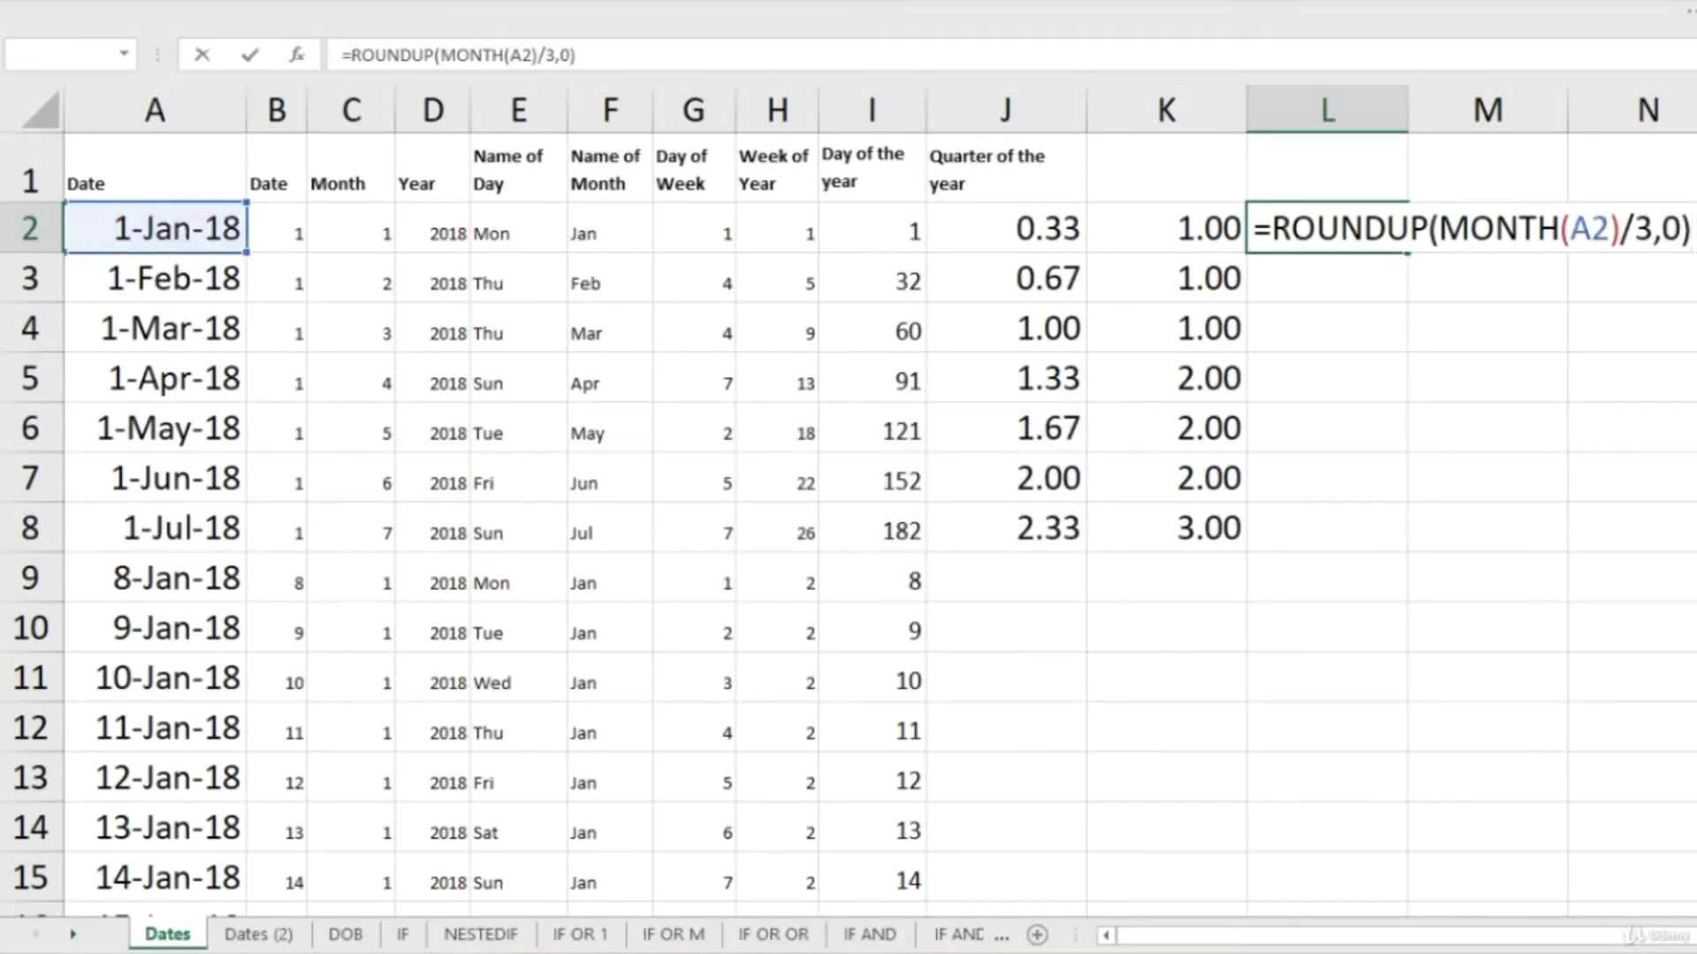
# Step: Commit the L2 quarter formula and copy it down through L3:L8
pyautogui.press('Return')
pyautogui.click(1325, 228)
pyautogui.hotkey('ctrl', 'c')
pyautogui.hotkey('shift', 'Down')
pyautogui.hotkey('shift', 'Down')
pyautogui.hotkey('shift', 'Down')
pyautogui.hotkey('shift', 'Down')
pyautogui.hotkey('shift', 'Down')
pyautogui.hotkey('shift', 'Down')
pyautogui.hotkey('shift', 'Down')
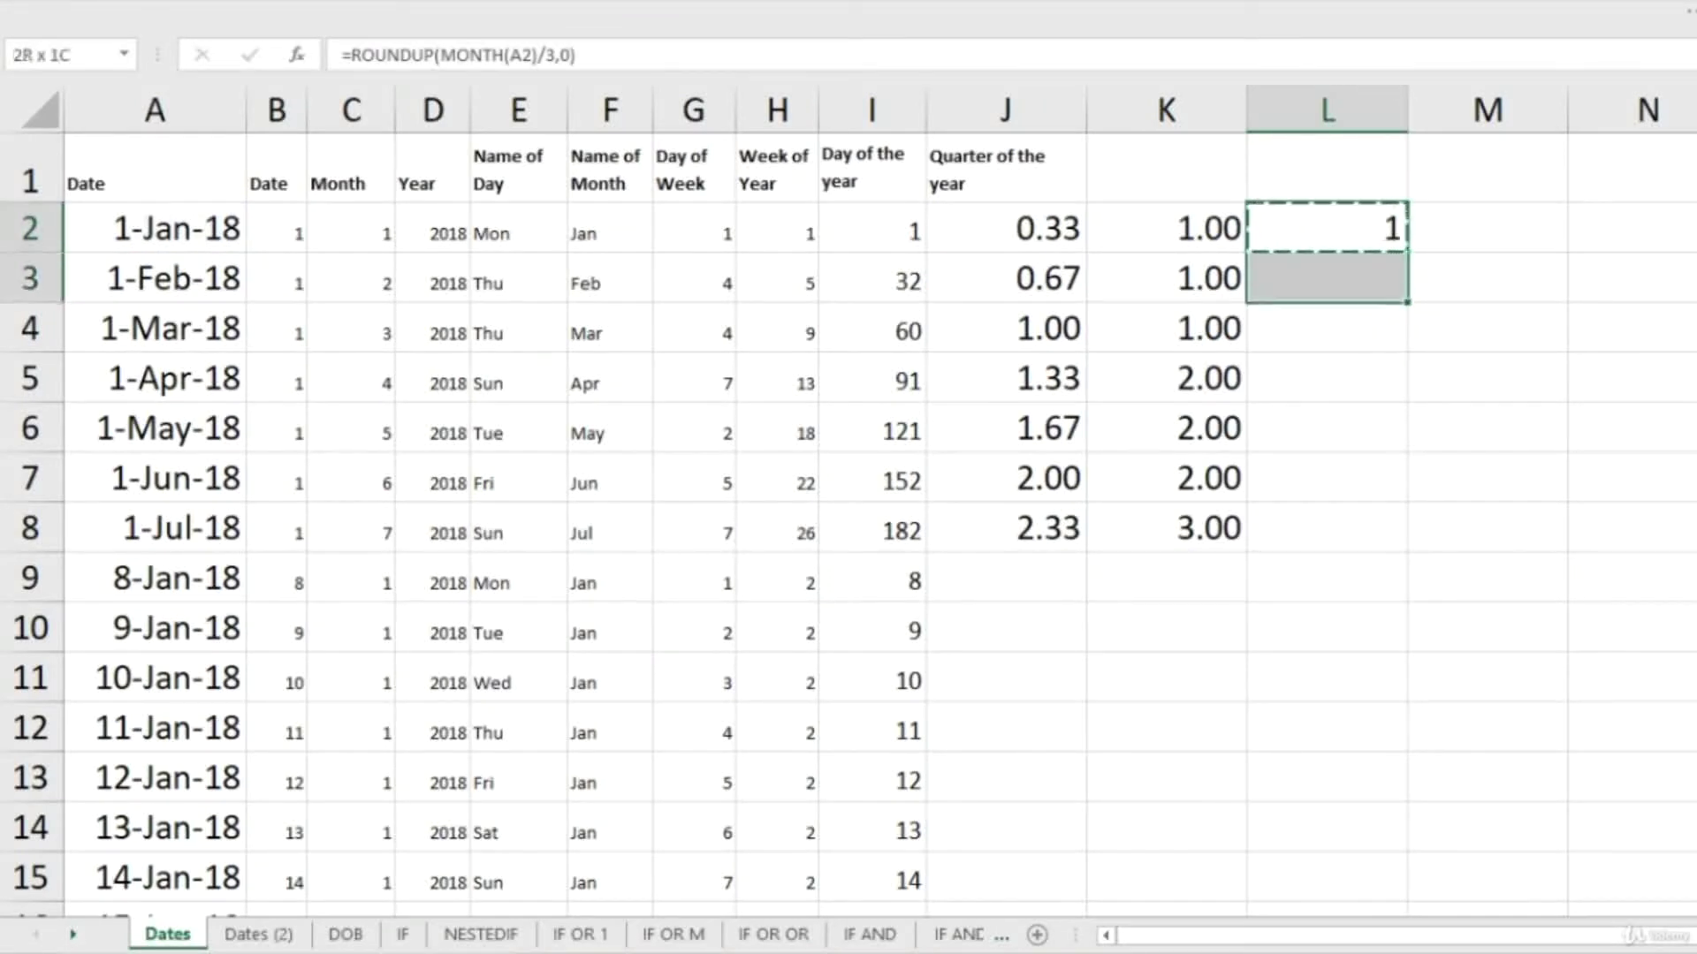
pyautogui.hotkey('shift', 'Up')
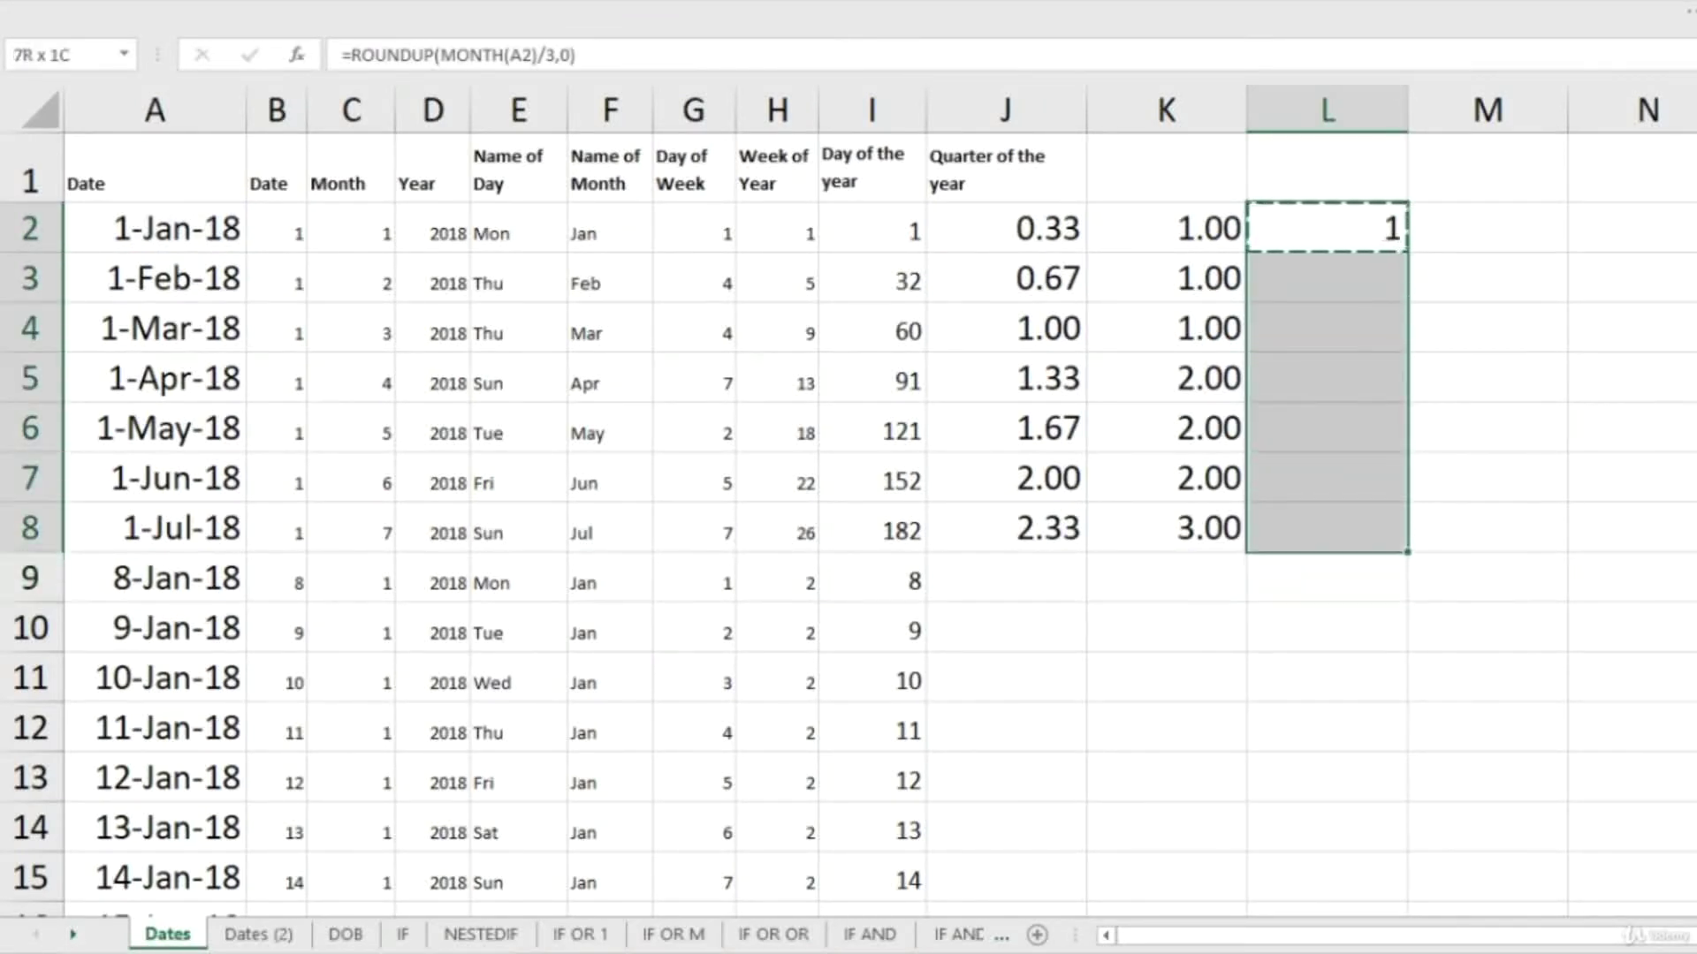
pyautogui.hotkey('ctrl', 'v')
pyautogui.press('Escape')
pyautogui.press('Down')
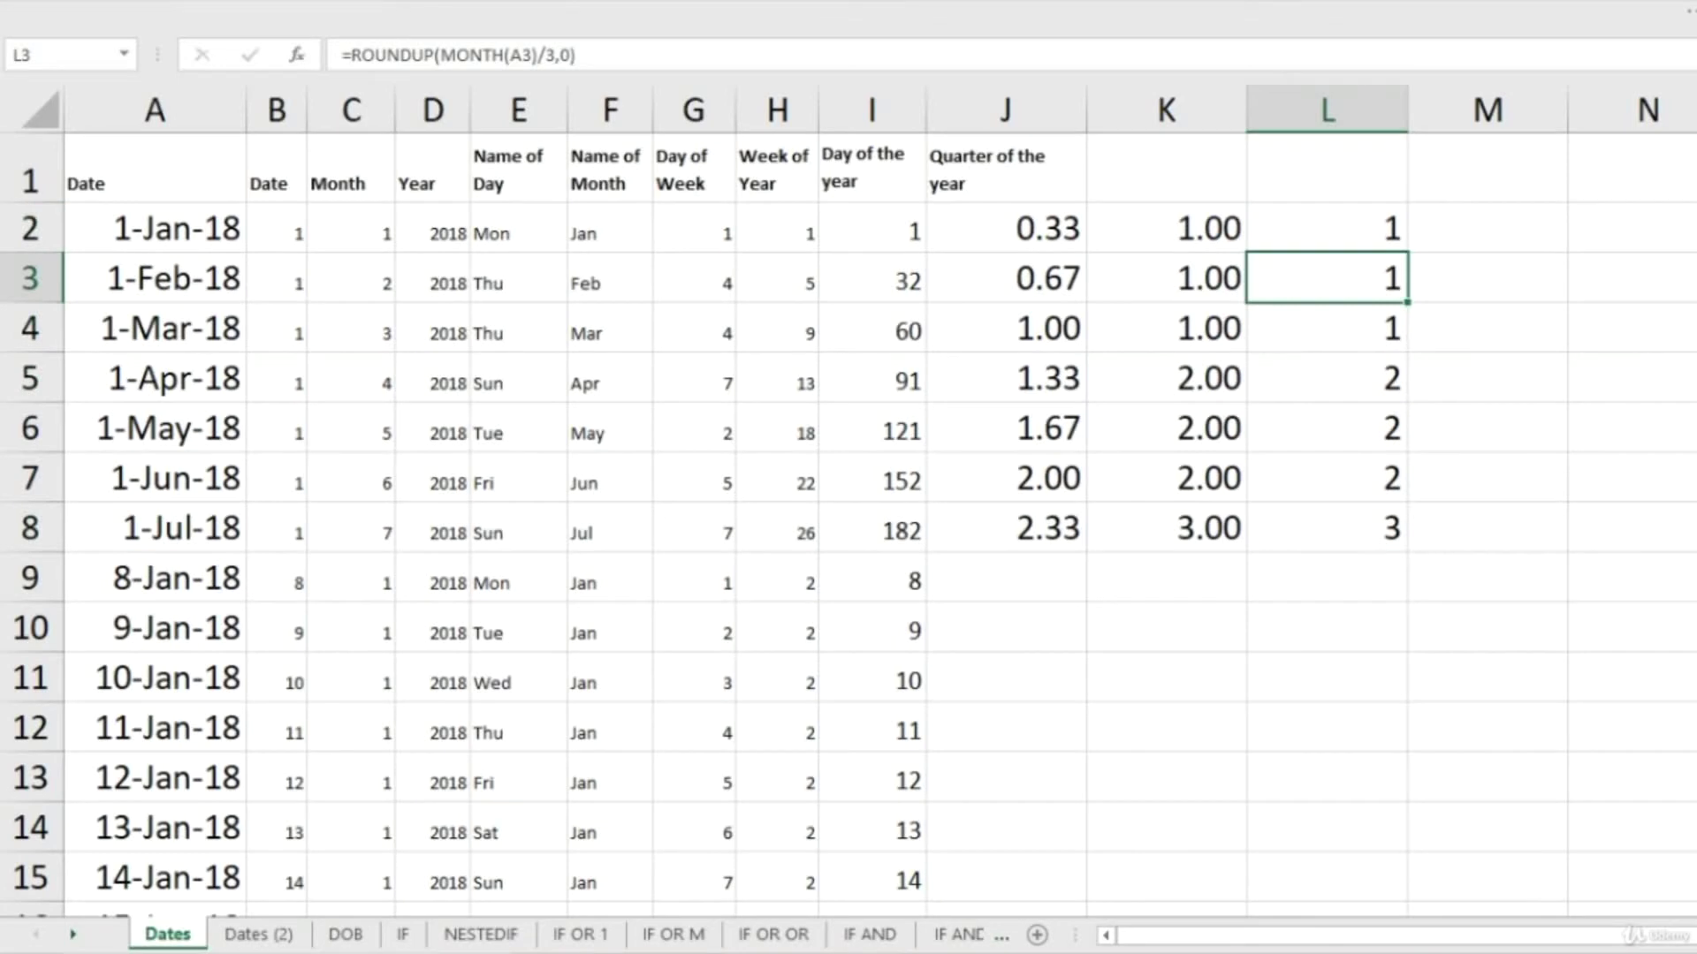
# Step: Compare the formulas and results across columns J, K and L
pyautogui.press('Left')
pyautogui.press('Left')
pyautogui.press('Up')
pyautogui.press('Right')
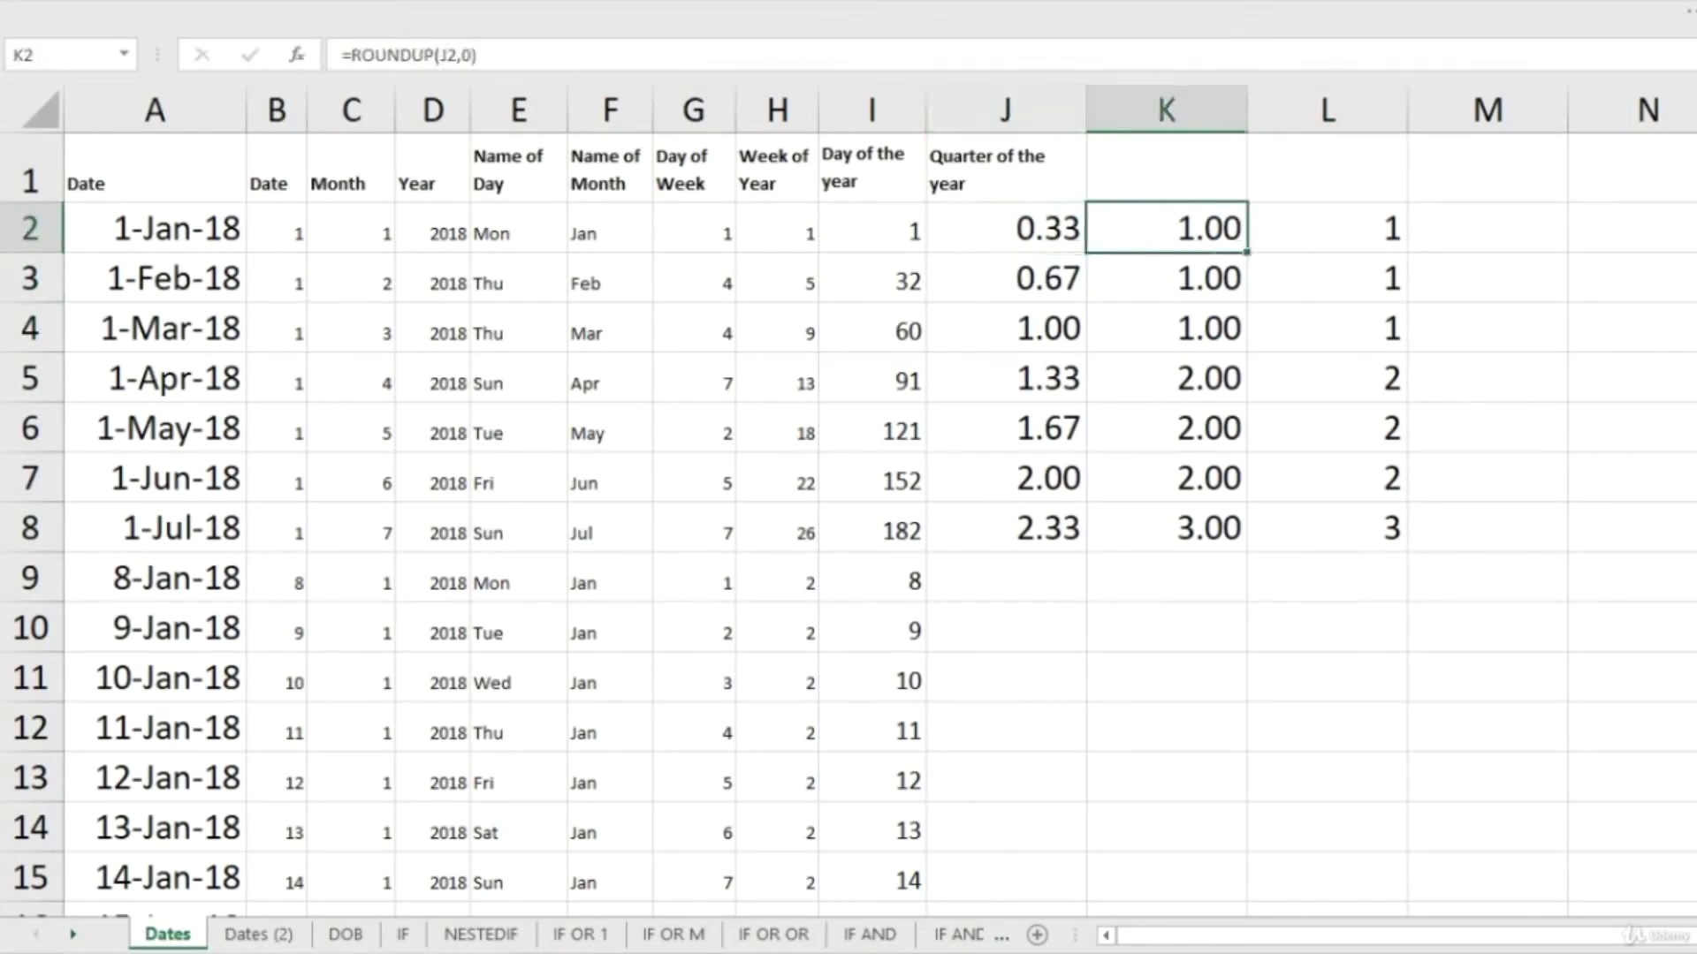
pyautogui.press('Right')
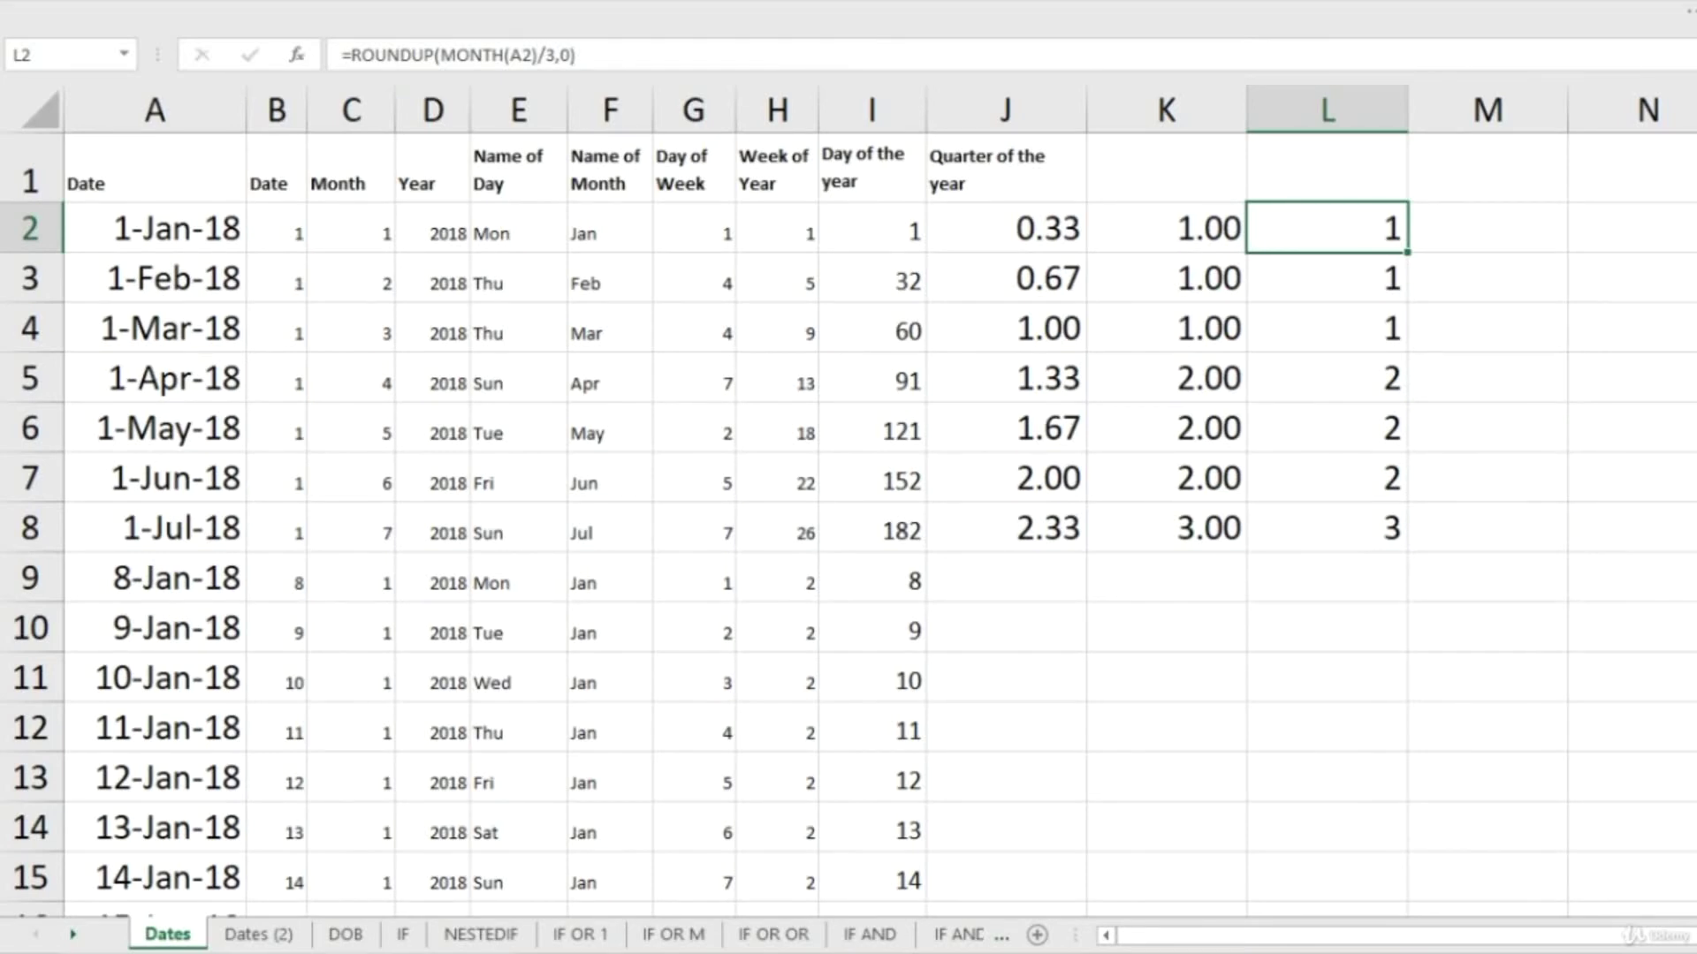
pyautogui.press('Left')
pyautogui.press('Left')
pyautogui.press('Right')
pyautogui.press('Right')
pyautogui.hotkey('shift', 'Down')
pyautogui.hotkey('shift', 'Down')
pyautogui.hotkey('shift', 'Down')
pyautogui.hotkey('shift', 'Down')
pyautogui.hotkey('shift', 'Down')
pyautogui.hotkey('shift', 'Down')
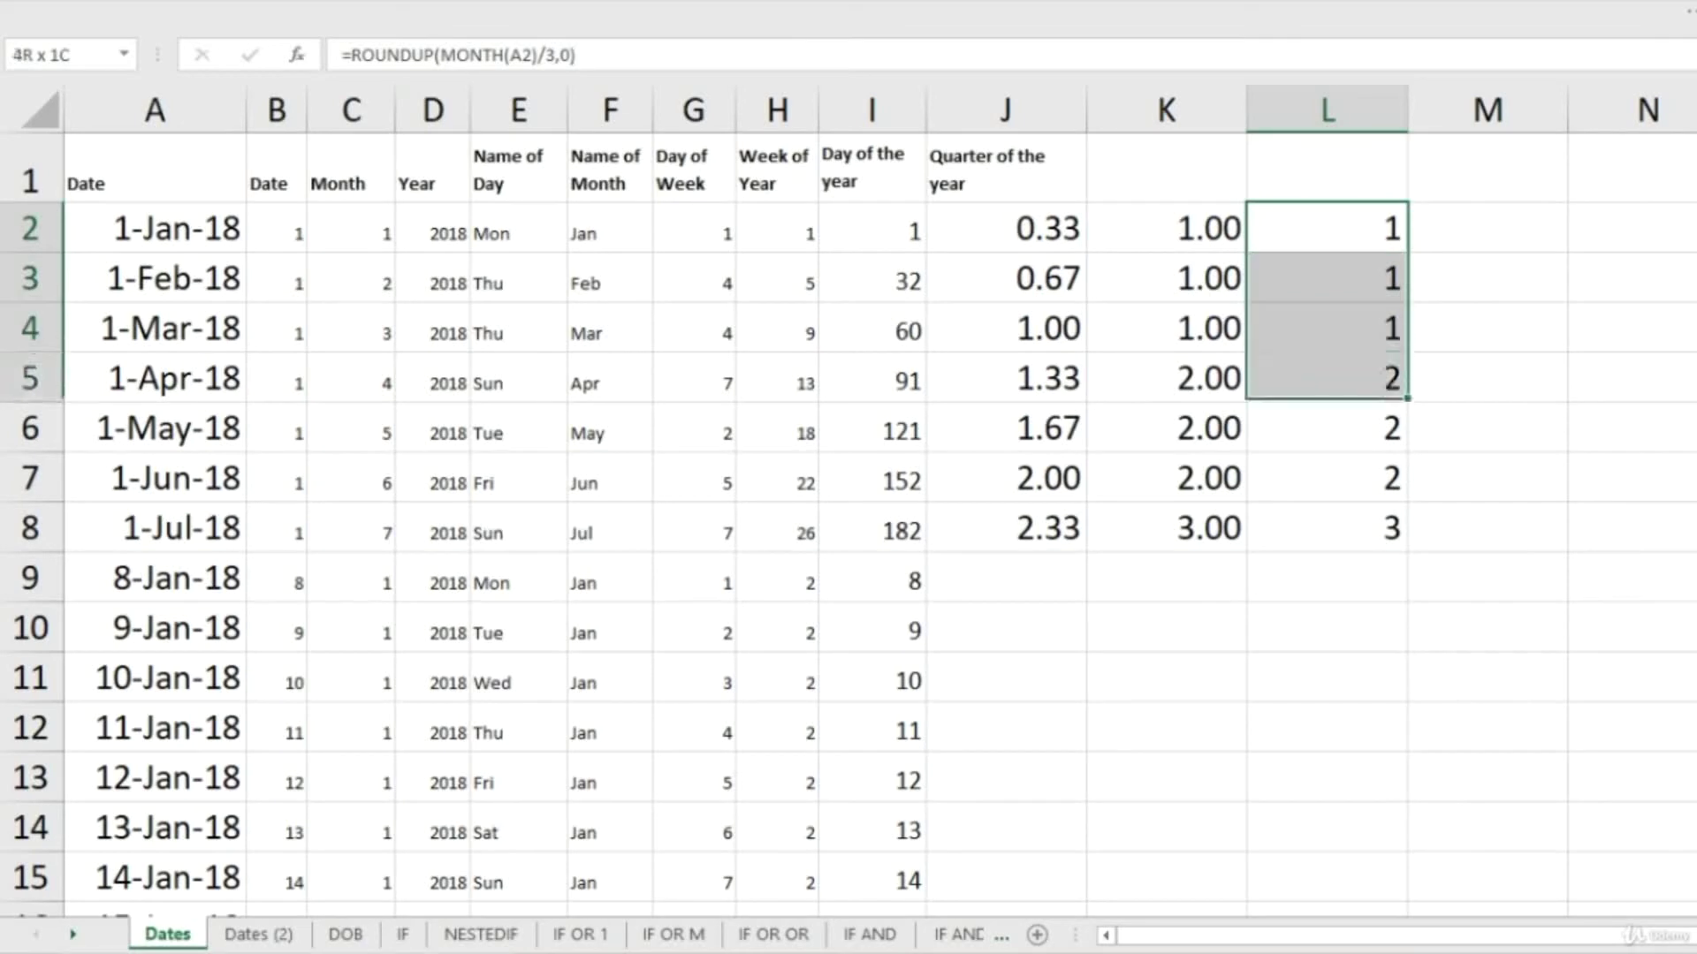
pyautogui.hotkey('ctrl', 'c')
pyautogui.press('Escape')
pyautogui.press('Left')
pyautogui.press('Left')
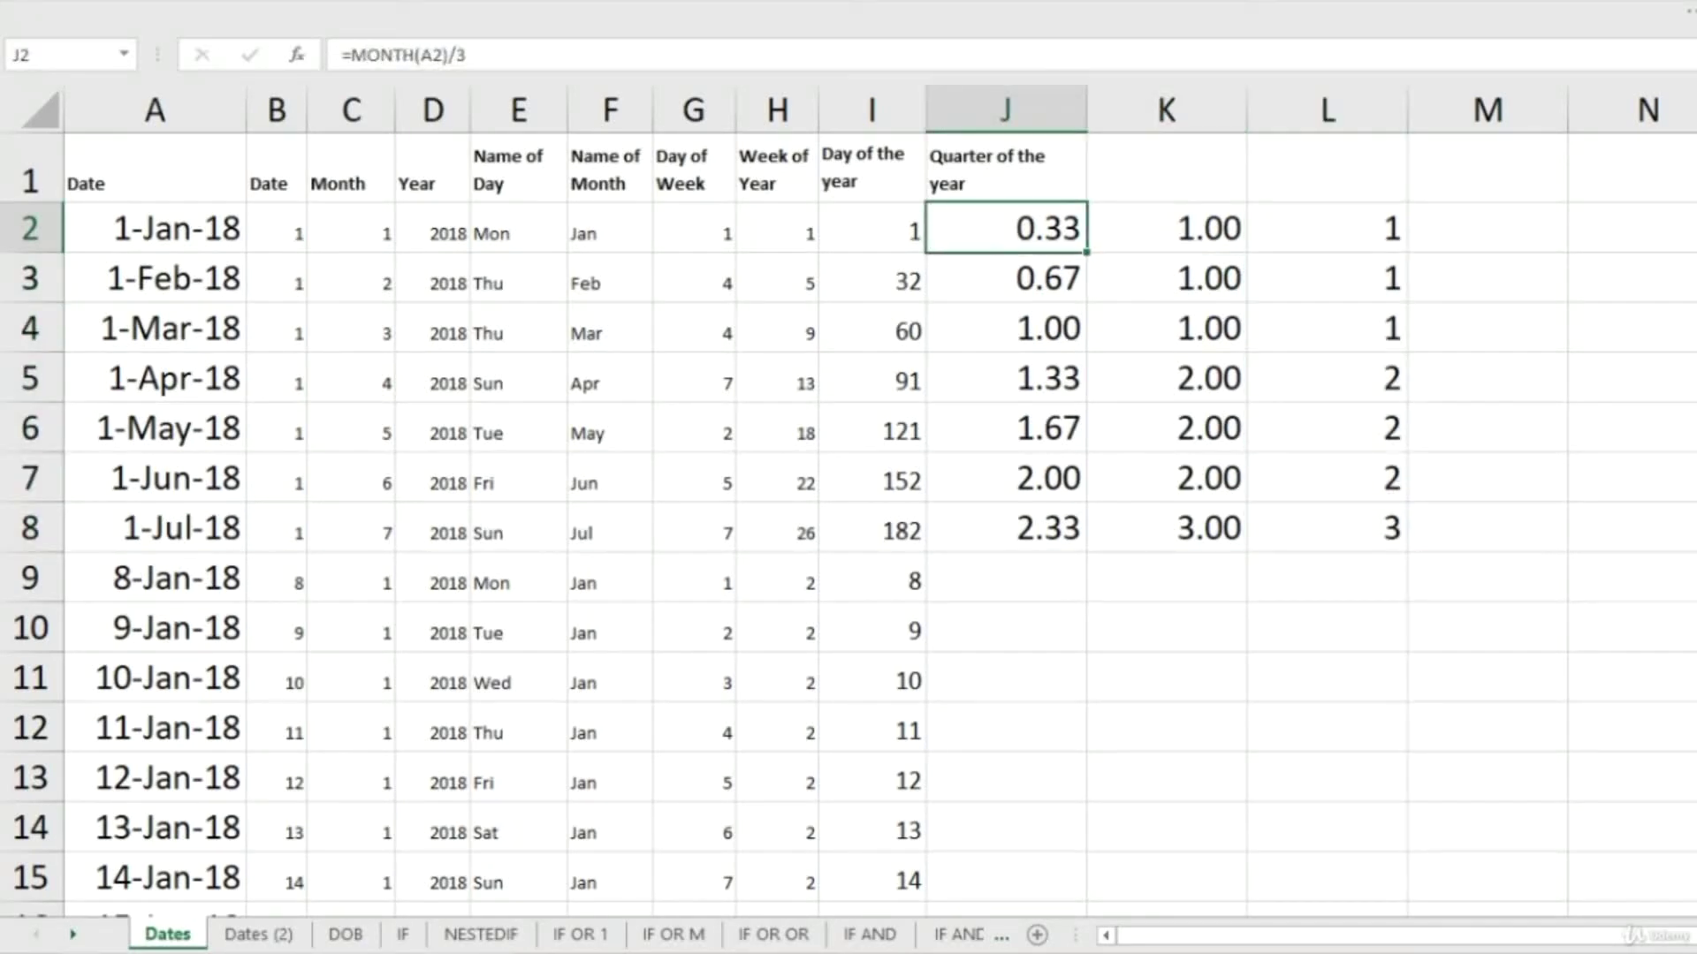
# Step: Move the Quarter of the year header to L1 and delete scratch columns J:K
pyautogui.press('Up')
pyautogui.hotkey('ctrl', 'x')
pyautogui.press('Right')
pyautogui.press('Right')
pyautogui.hotkey('ctrl', 'v')
pyautogui.press('Left')
pyautogui.press('Left')
pyautogui.hotkey('ctrl', 'space')
pyautogui.hotkey('shift', 'Right')
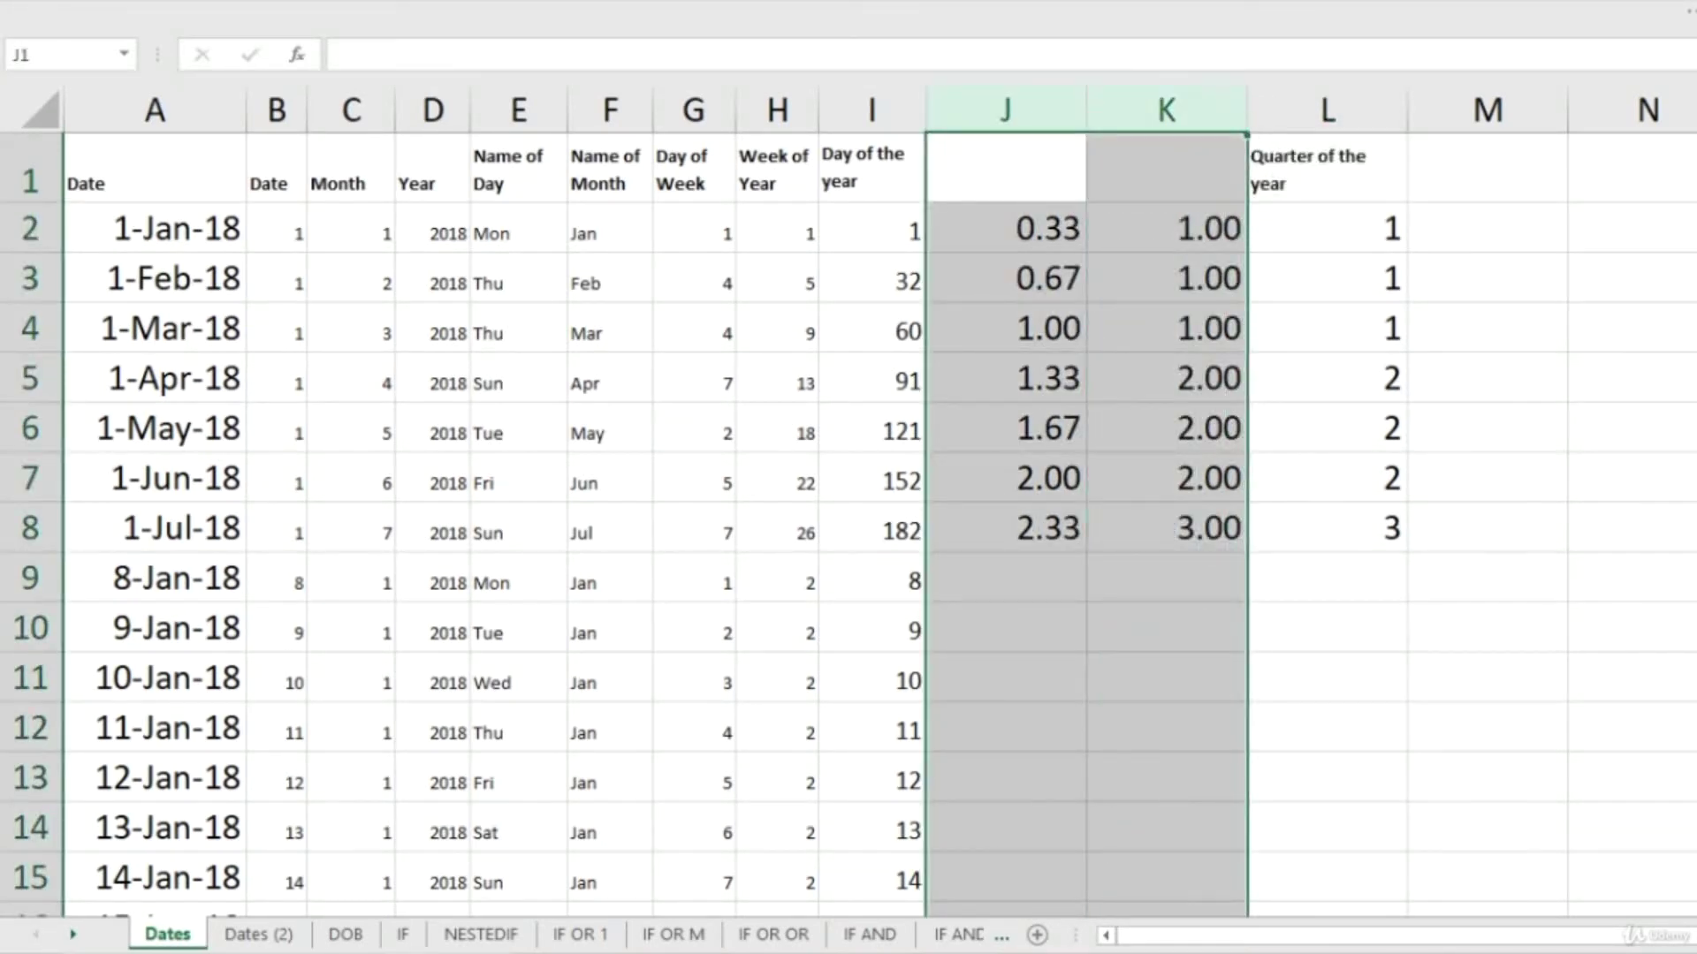
pyautogui.hotkey('ctrl', '-')
# Step: Copy the J2 ROUNDUP quarter formula down to row 975
pyautogui.press('Down')
pyautogui.press('Down')
pyautogui.press('Up')
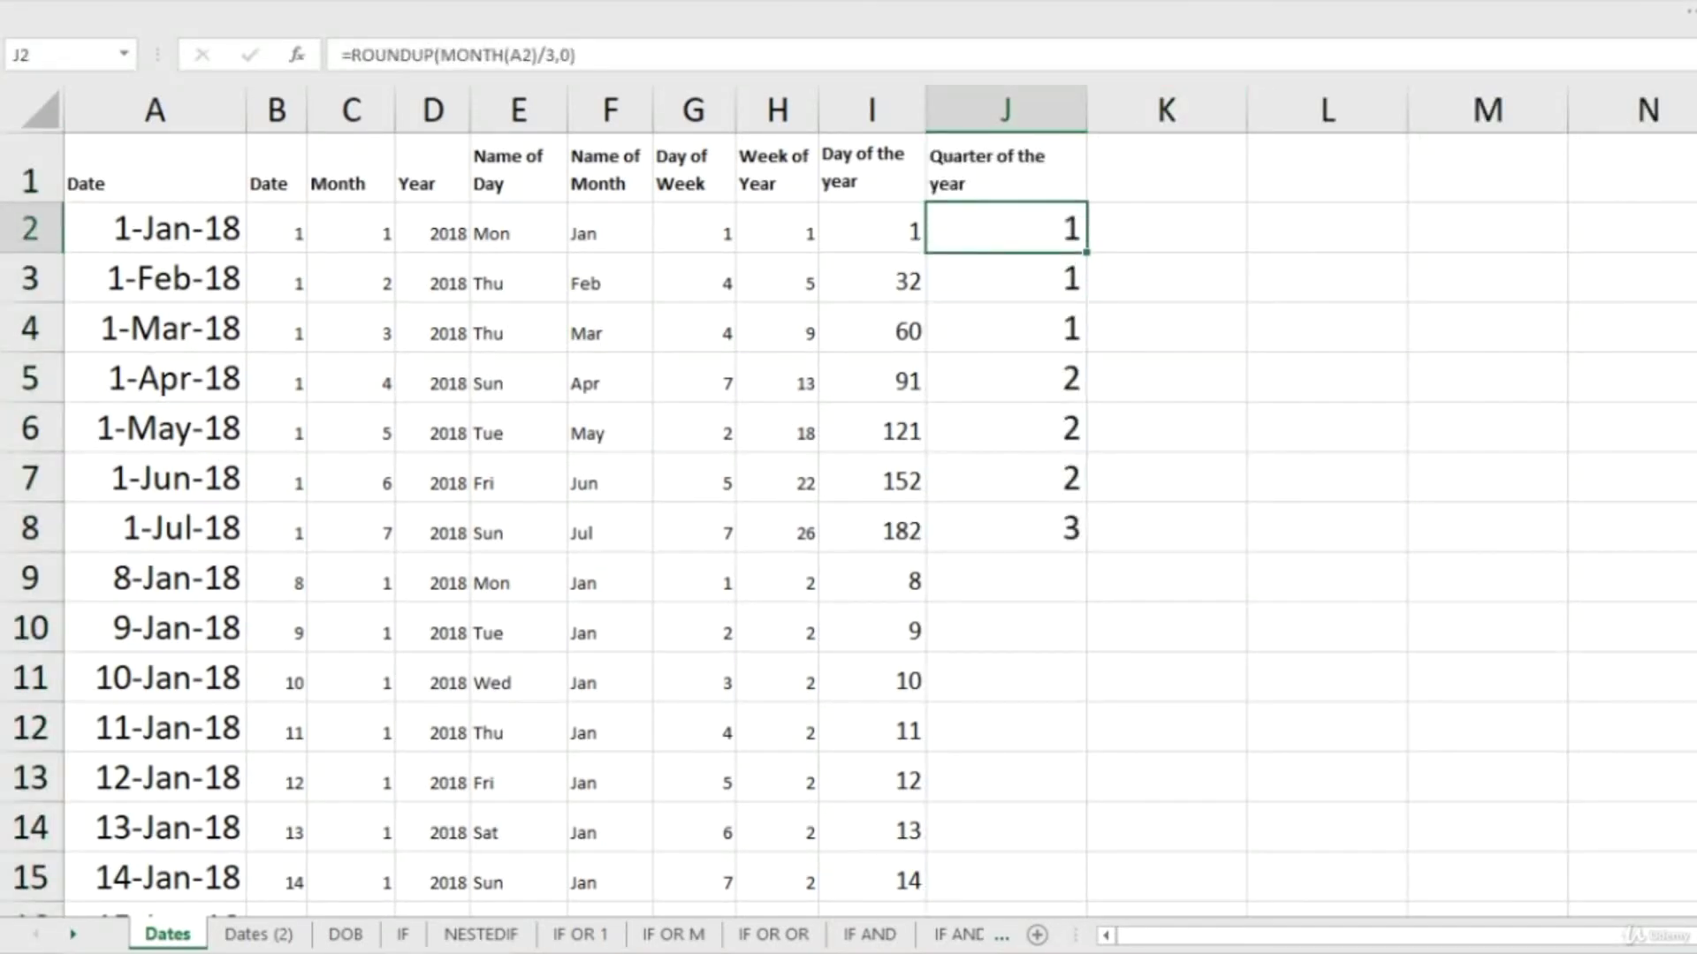
pyautogui.press('Left')
pyautogui.hotkey('ctrl', 'c')
pyautogui.hotkey('ctrl', 'Down')
pyautogui.press('Right')
pyautogui.hotkey('ctrl', 'shift', 'Up')
pyautogui.hotkey('shift', 'Up')
pyautogui.hotkey('shift', 'Down')
pyautogui.hotkey('ctrl', 'v')
# Step: Check the quarter formula in J2 and return to the date in A2
pyautogui.press('Escape')
pyautogui.hotkey('ctrl', 'Up')
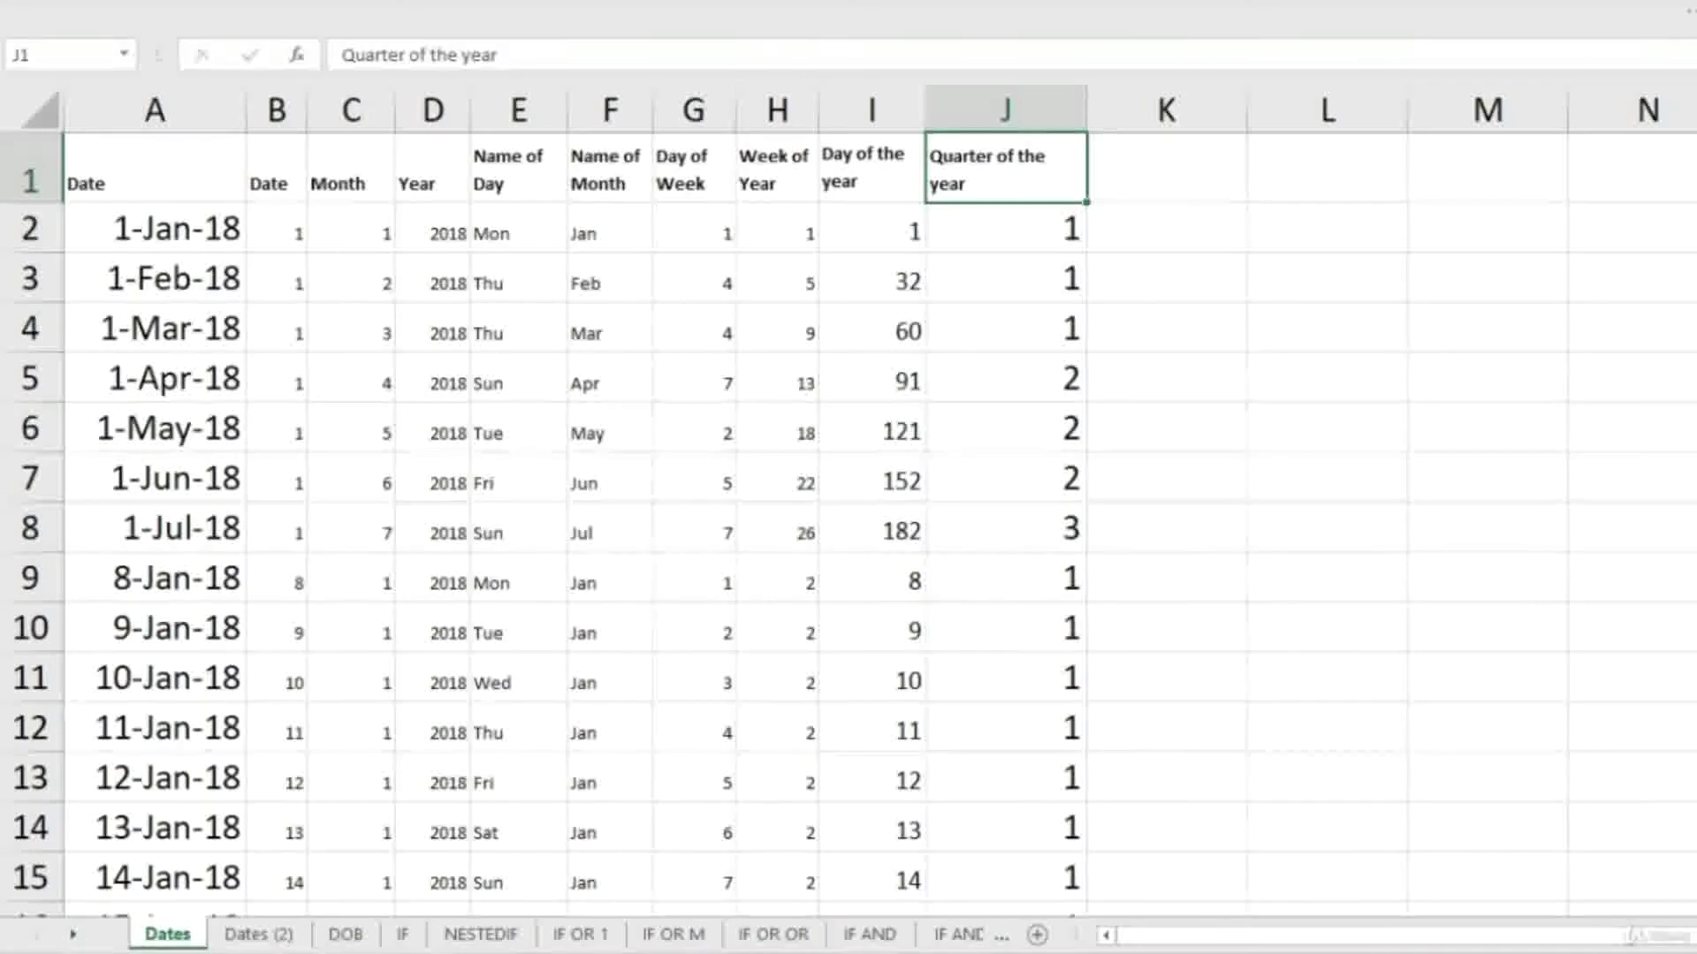
pyautogui.press('Down')
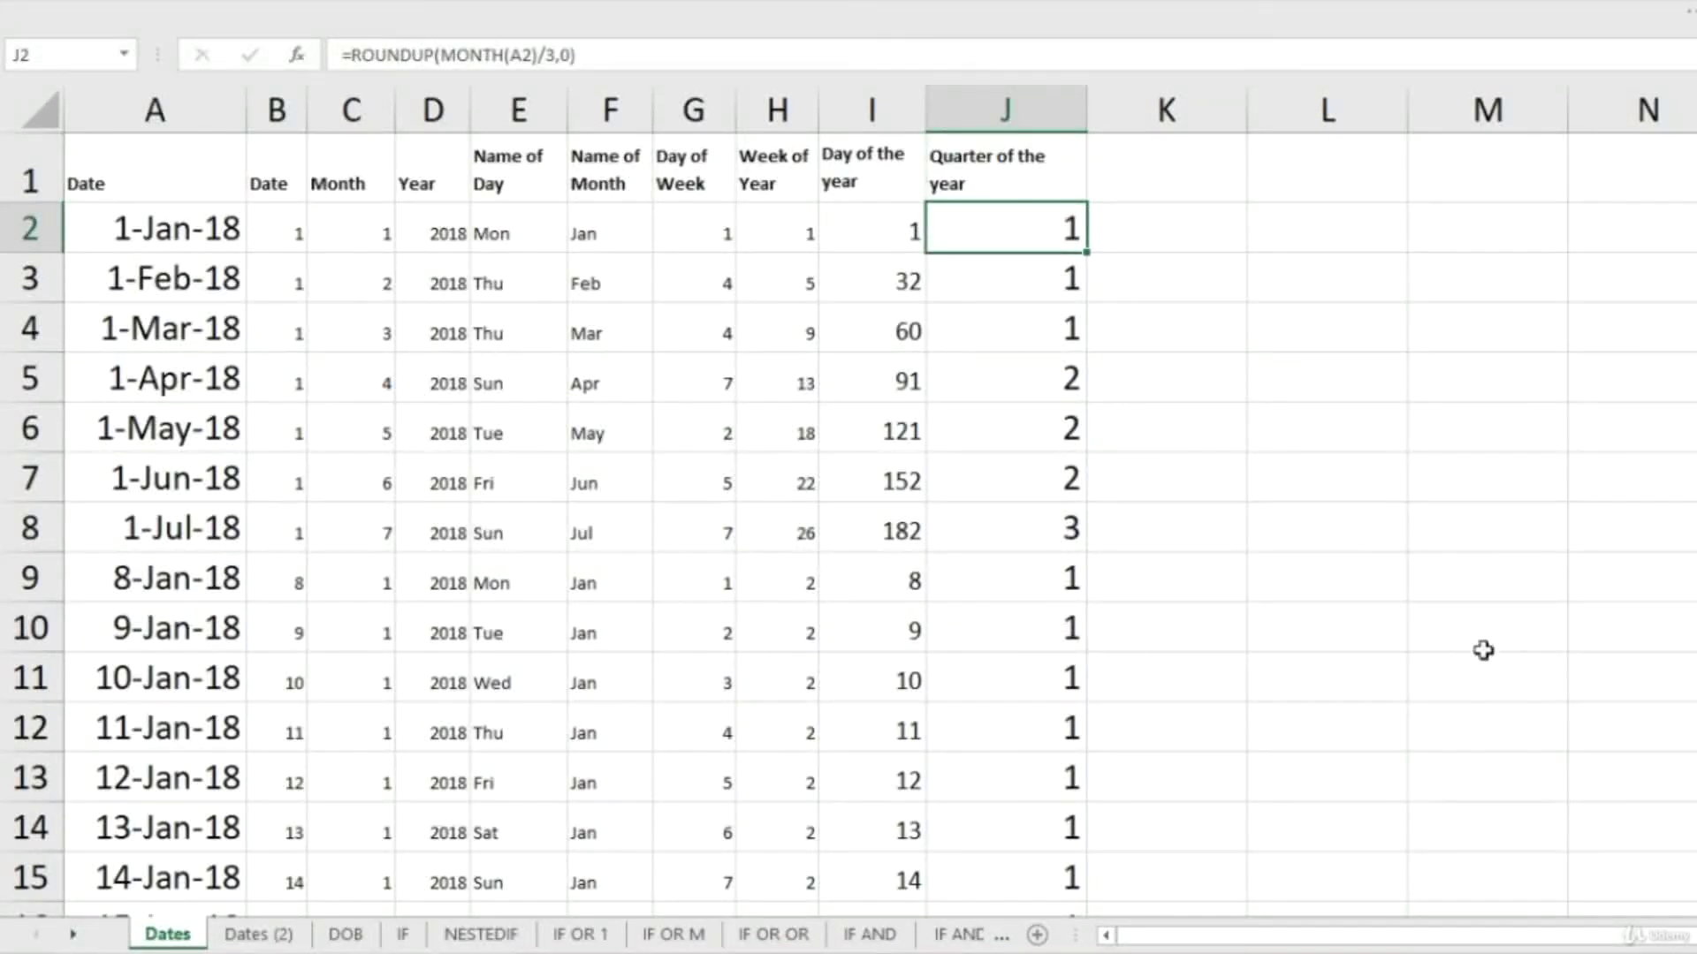
pyautogui.scroll(-3, 261, 514)
pyautogui.scroll(3, 260, 514)
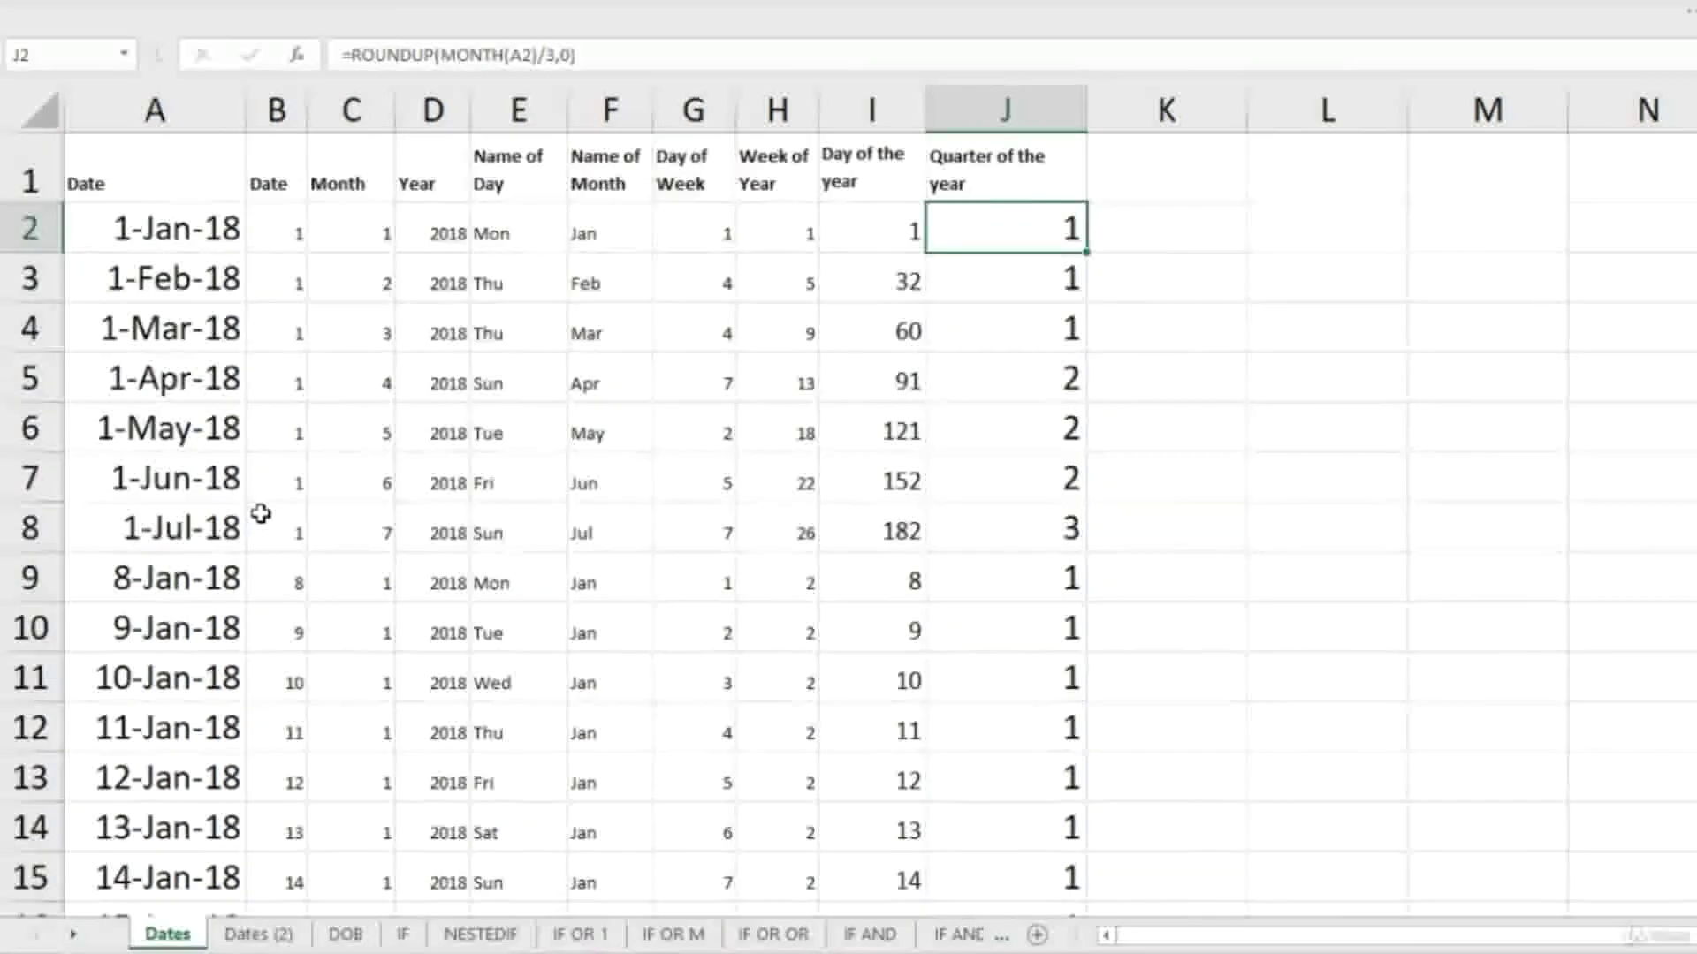
pyautogui.click(183, 233)
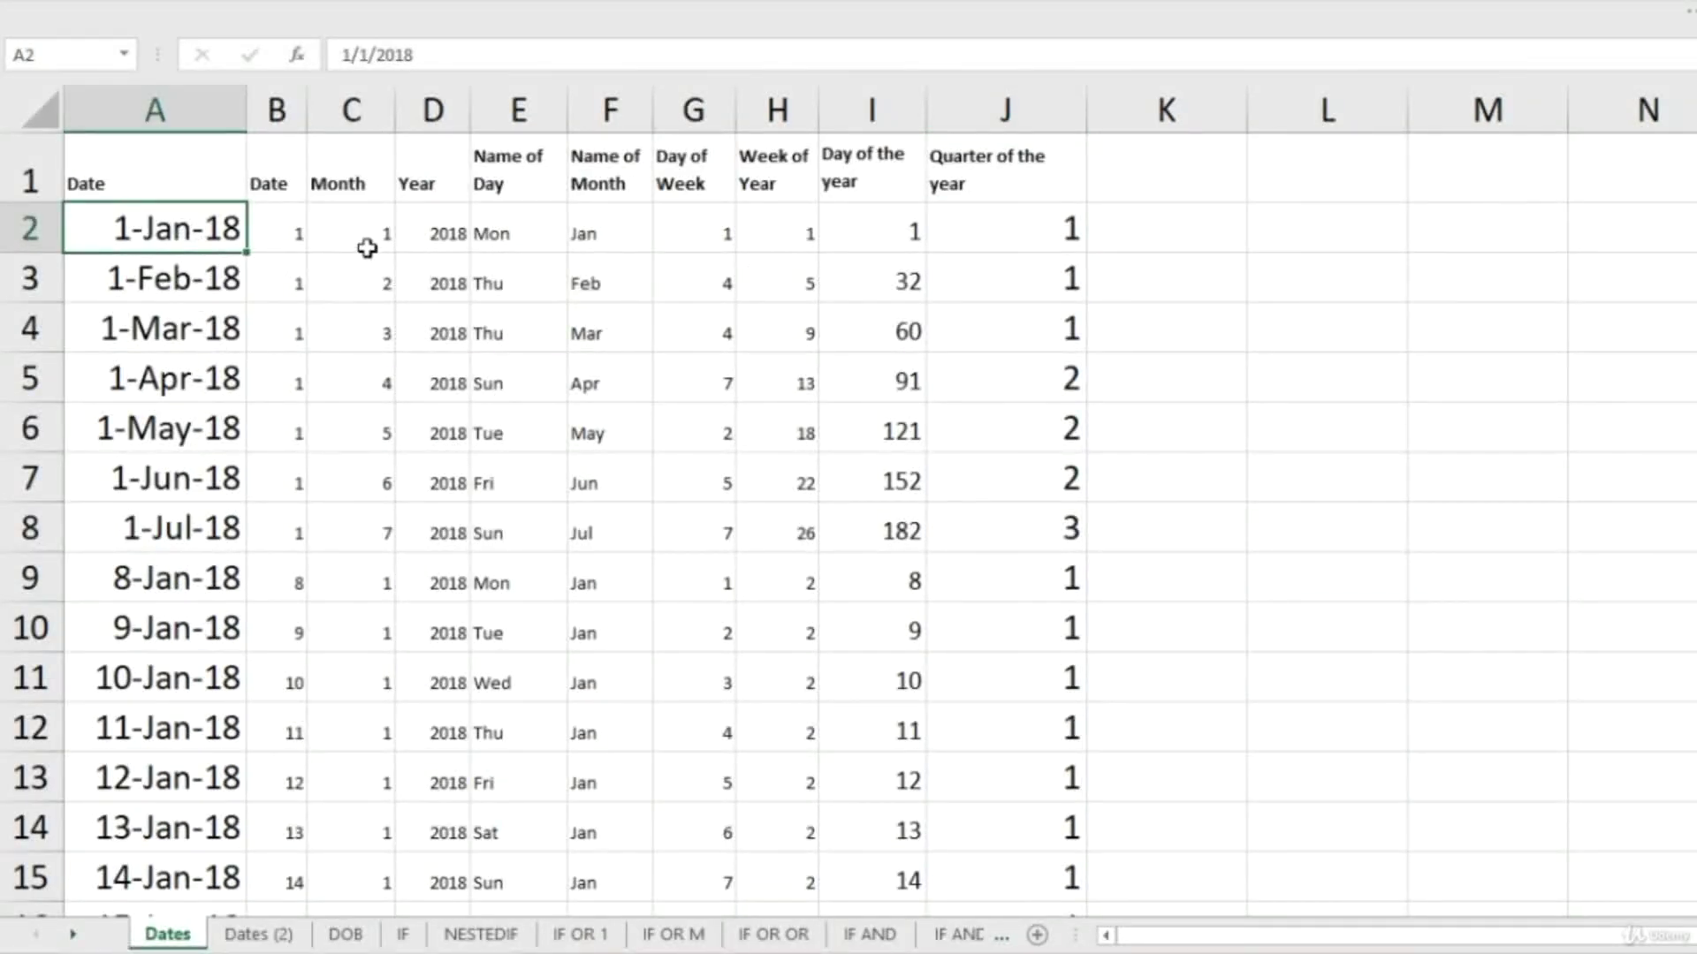
# Step: Enter 2 Jan 2018 in A3 and fill the daily date series from A2:A3 down to row 9
pyautogui.press('Down')
pyautogui.write('2')
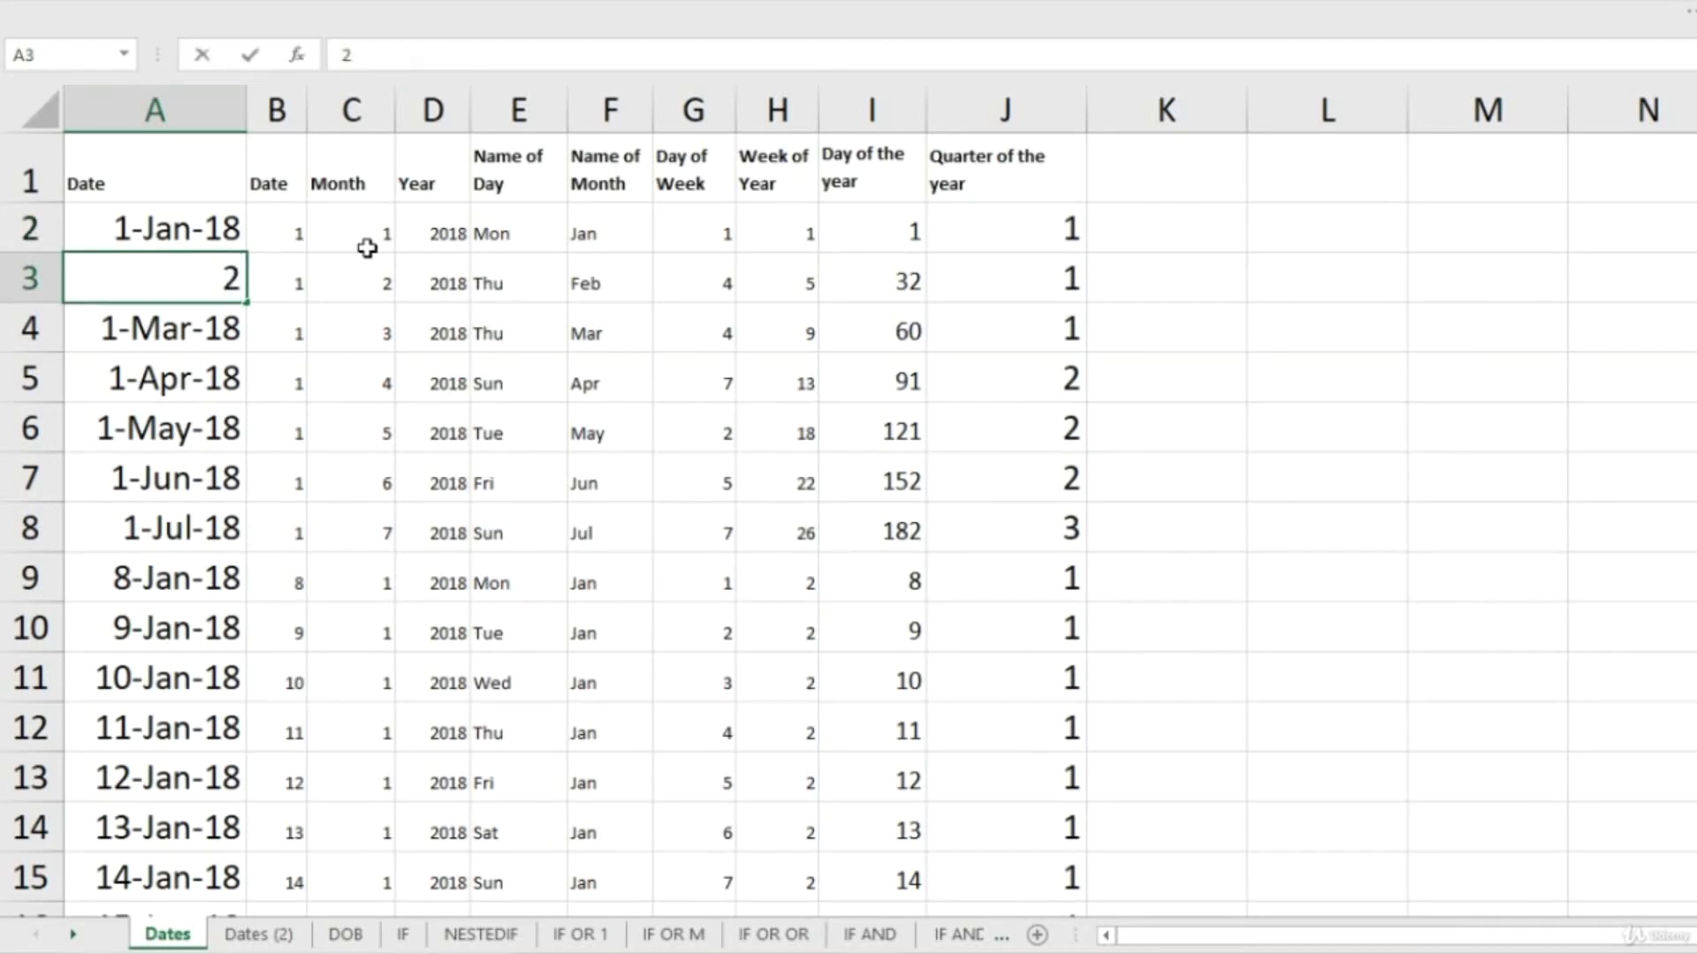
pyautogui.write(' jan 2018')
pyautogui.press('Return')
pyautogui.press('Up')
pyautogui.press('Up')
pyautogui.hotkey('shift', 'Down')
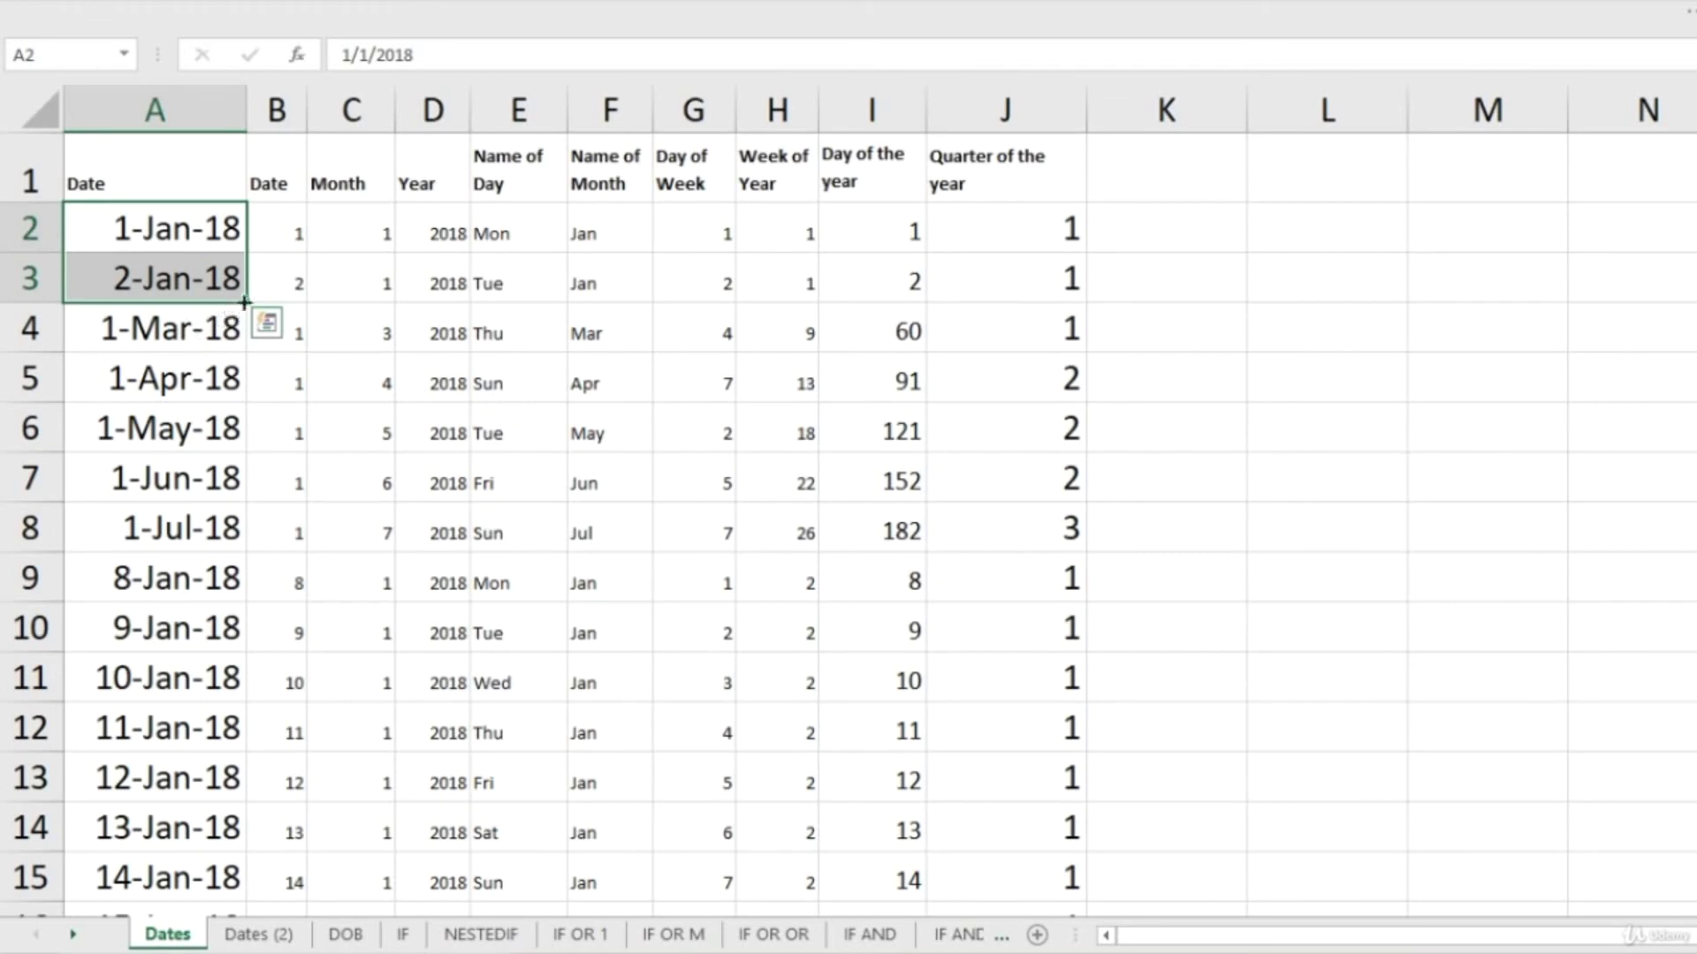
pyautogui.moveTo(252, 303); pyautogui.dragTo(253, 605)
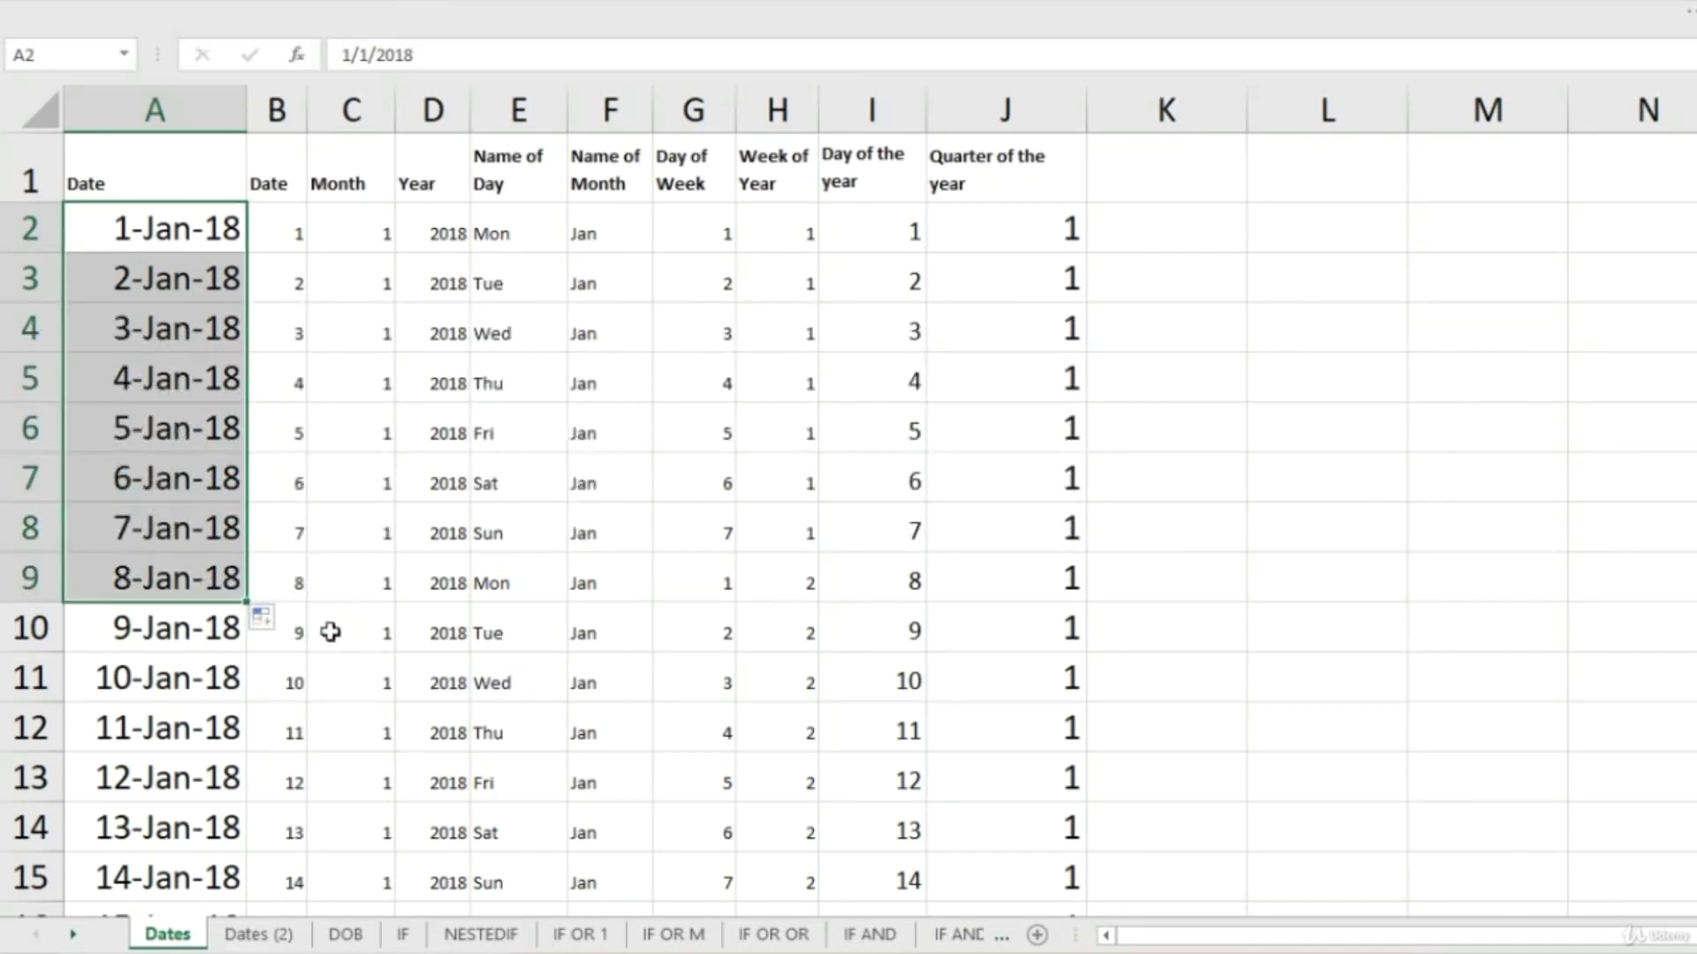
pyautogui.click(243, 632)
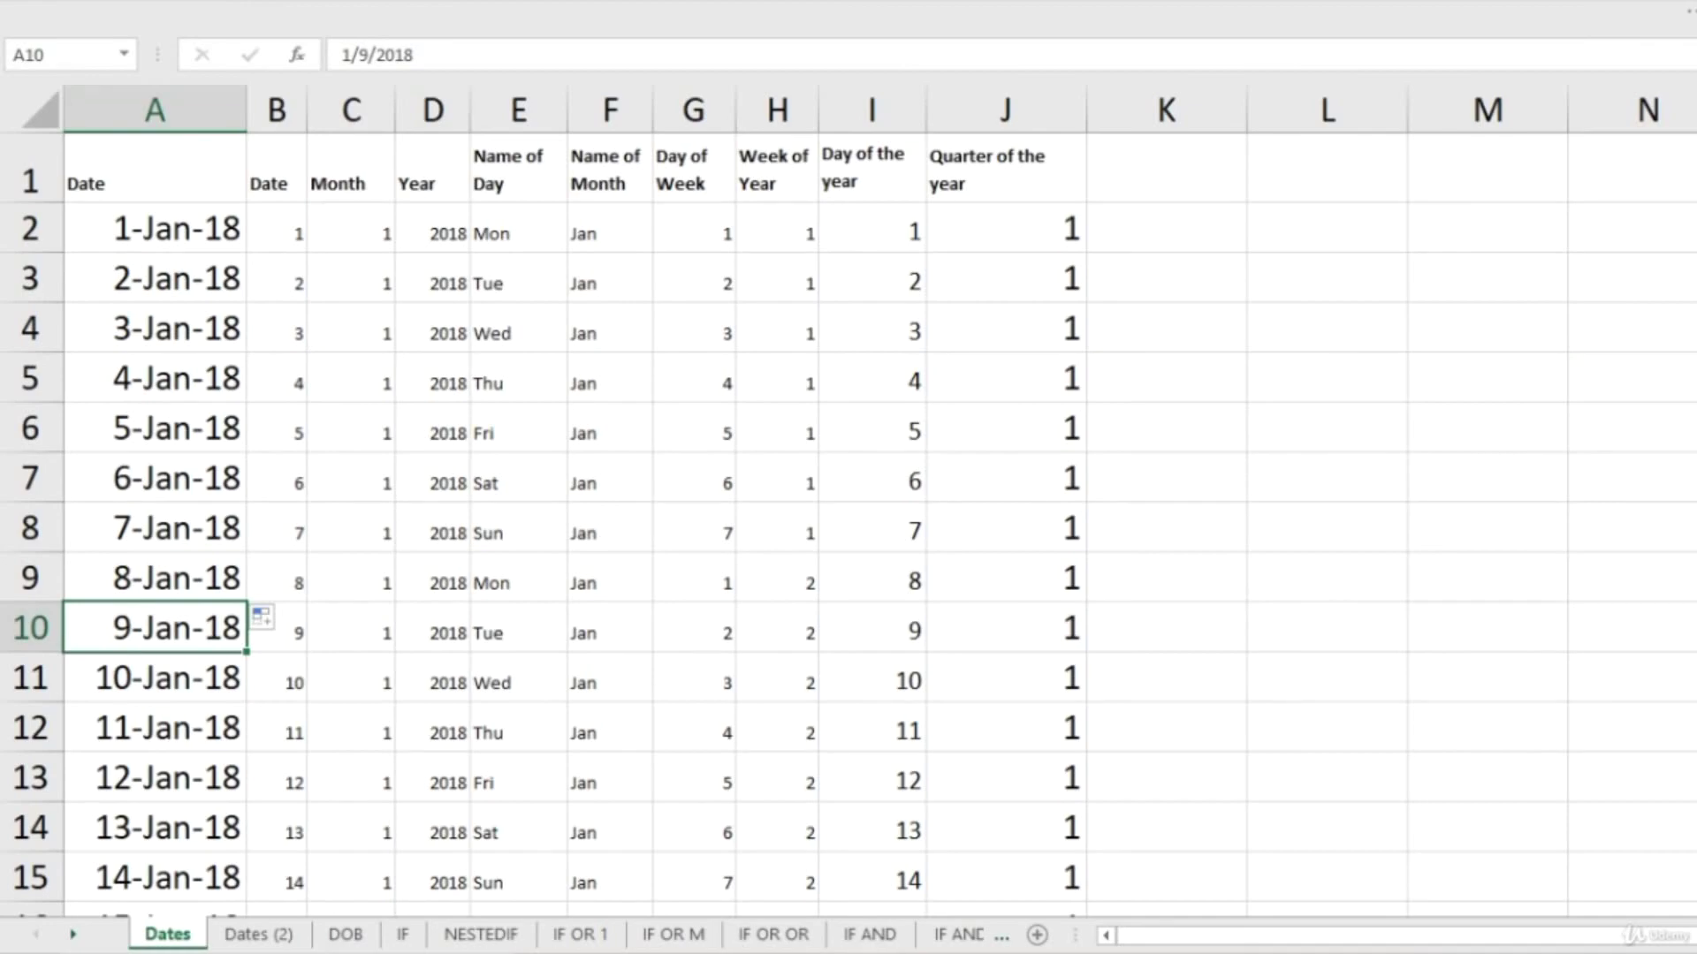
pyautogui.scroll(-20, 849, 523)
pyautogui.scroll(11, 133, 504)
pyautogui.click(156, 378)
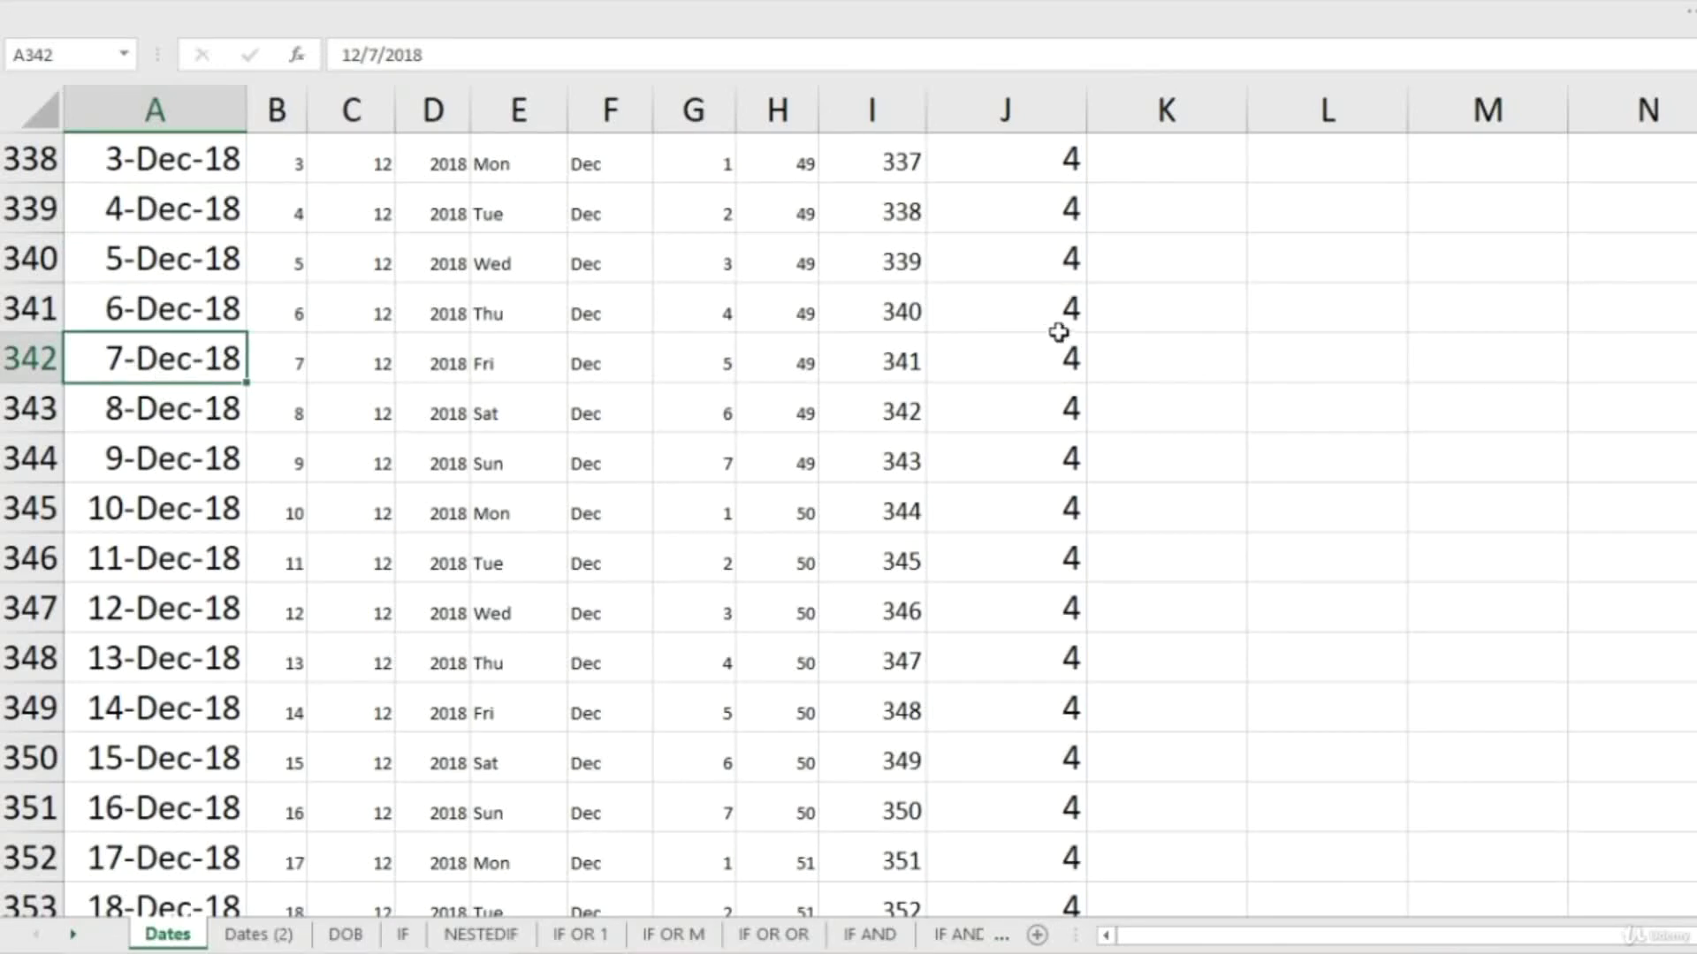
pyautogui.scroll(6, 88, 408)
pyautogui.click(204, 324)
pyautogui.click(1050, 311)
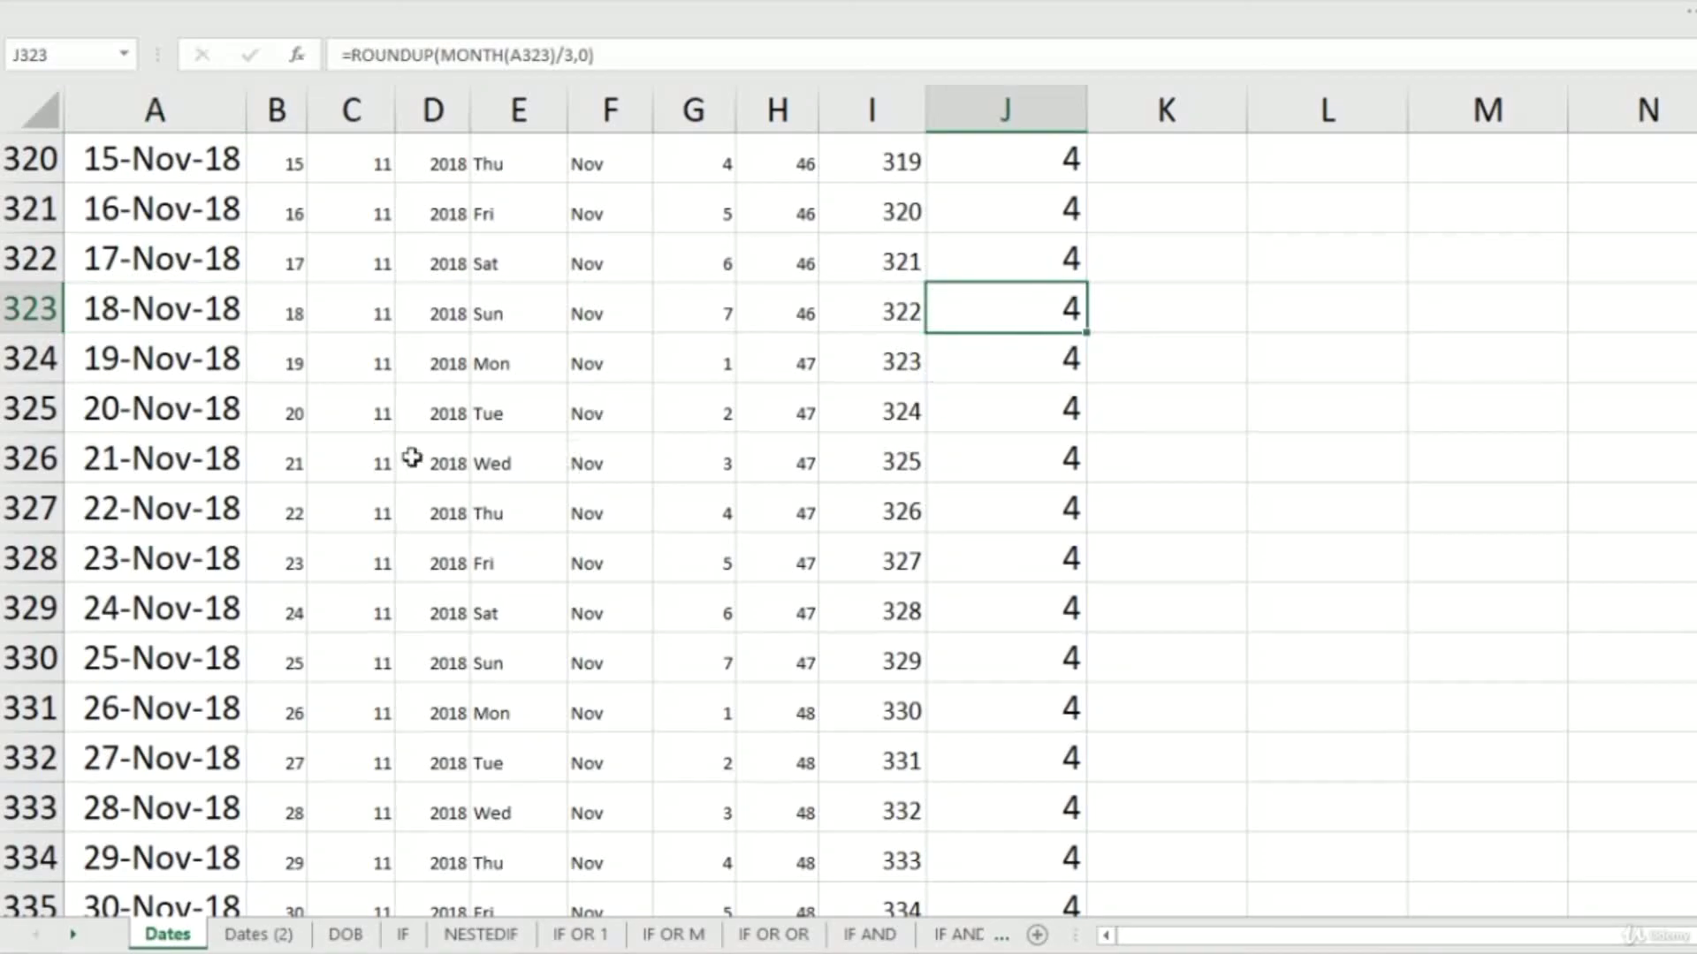
pyautogui.scroll(7, 412, 457)
pyautogui.click(183, 311)
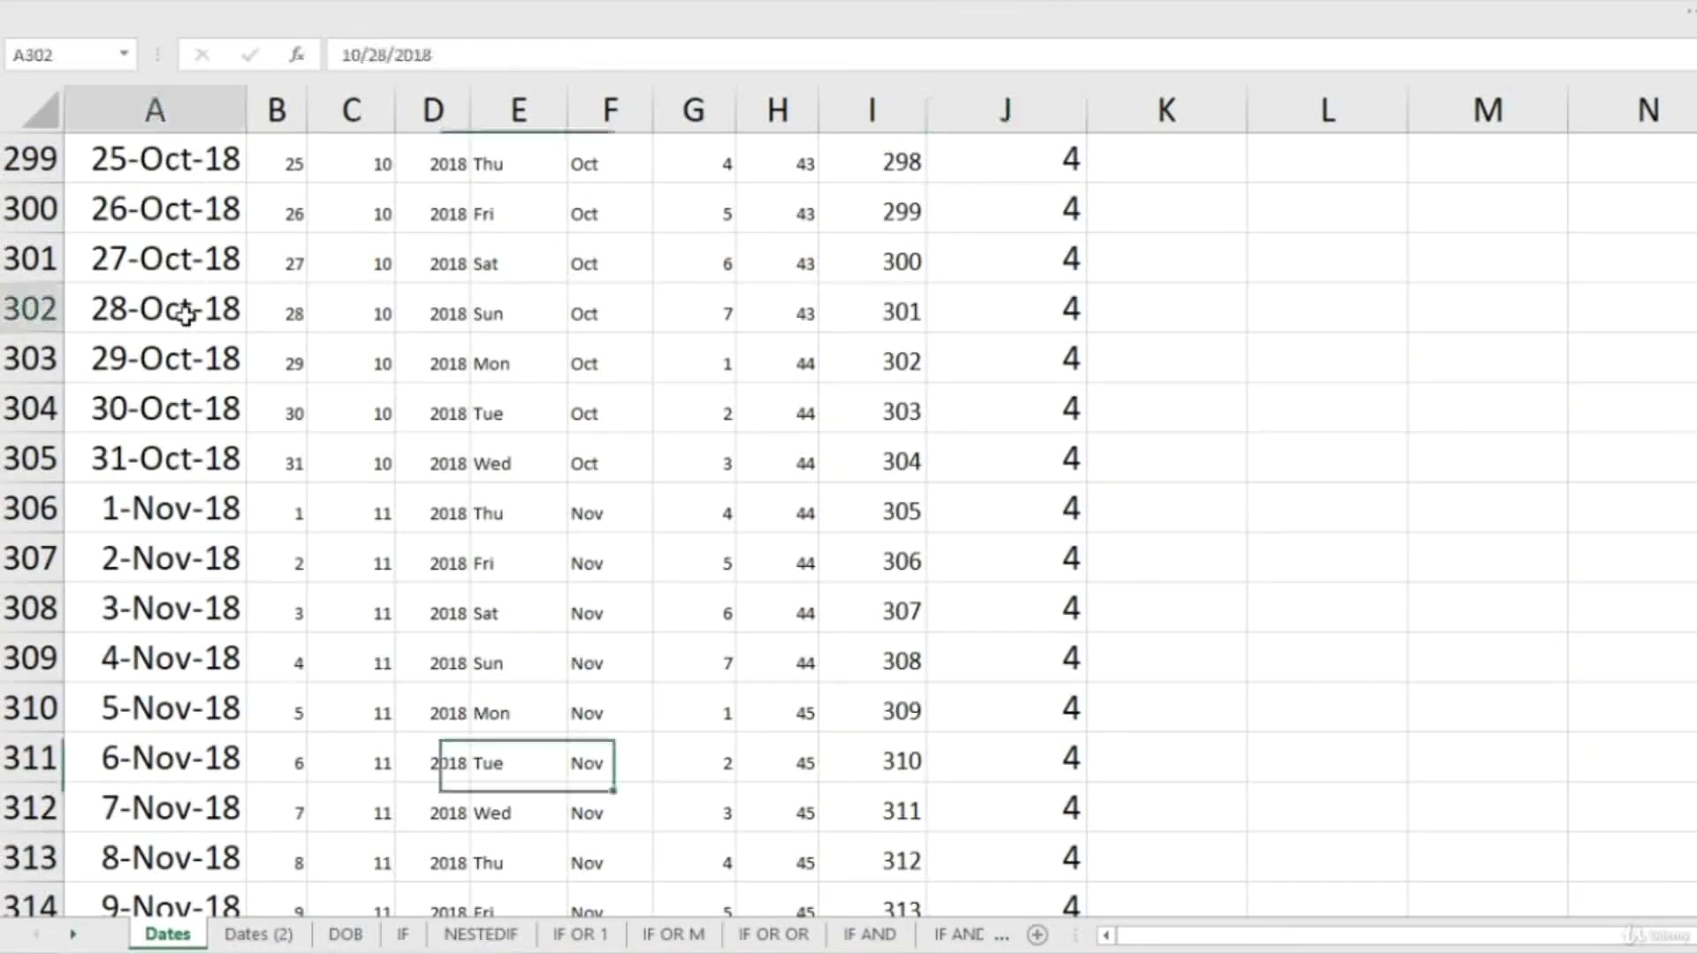
pyautogui.click(1015, 307)
pyautogui.scroll(2, 901, 402)
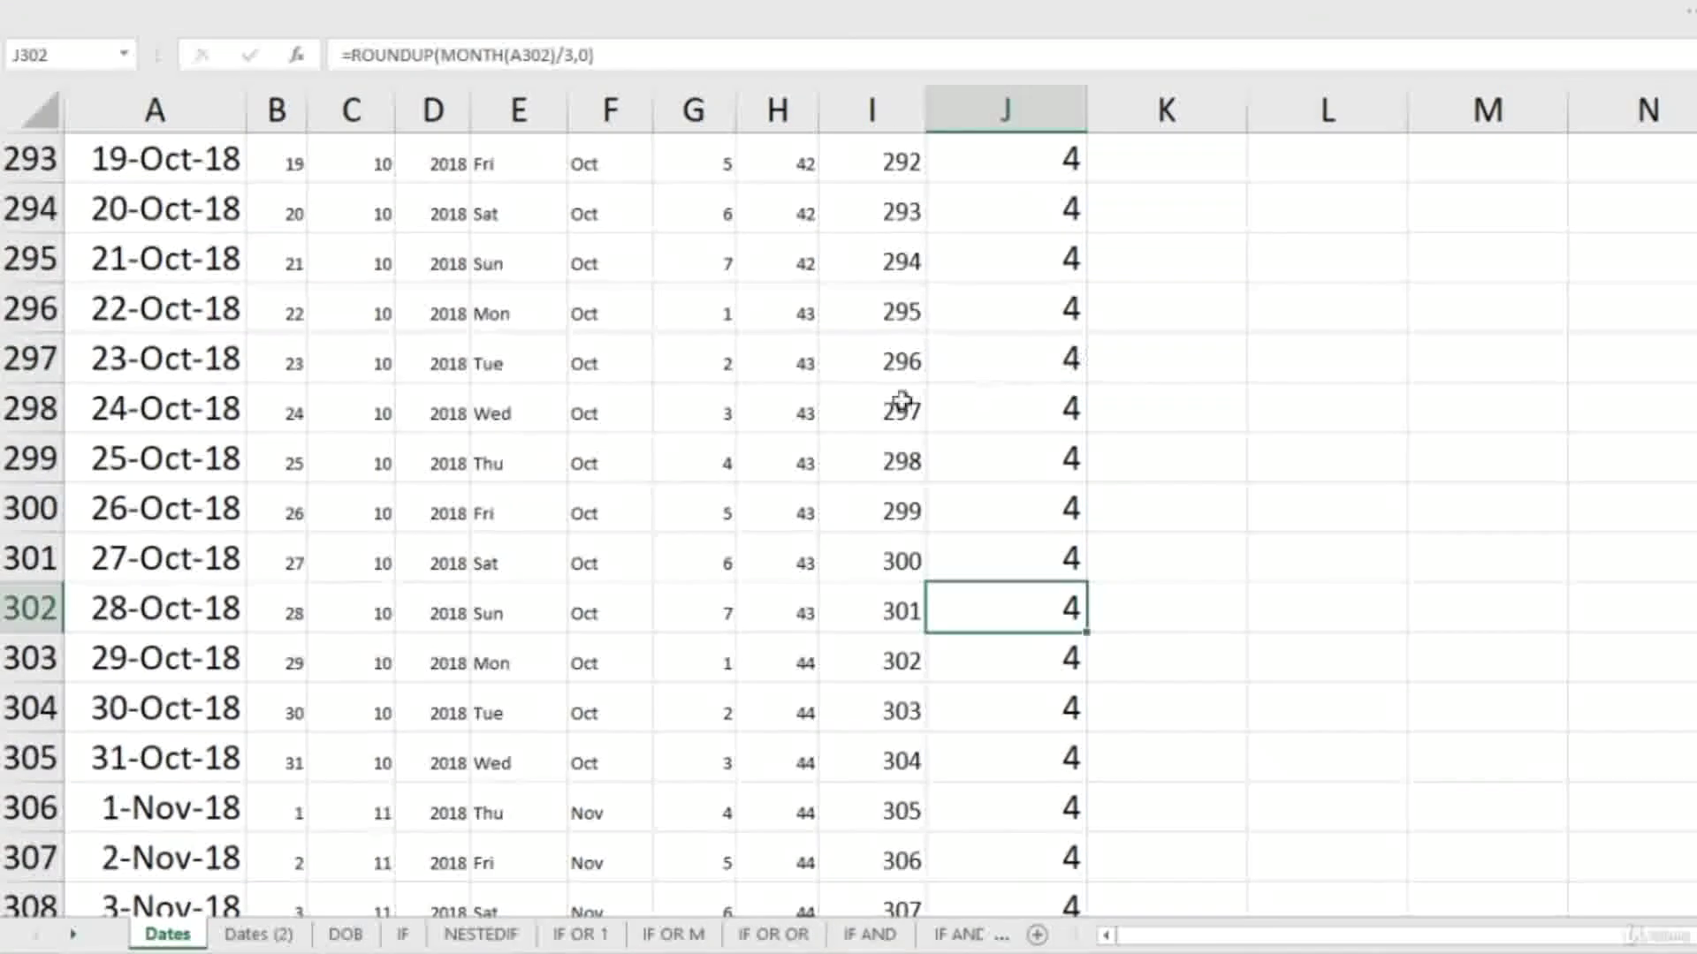
pyautogui.scroll(8, 901, 402)
pyautogui.click(98, 312)
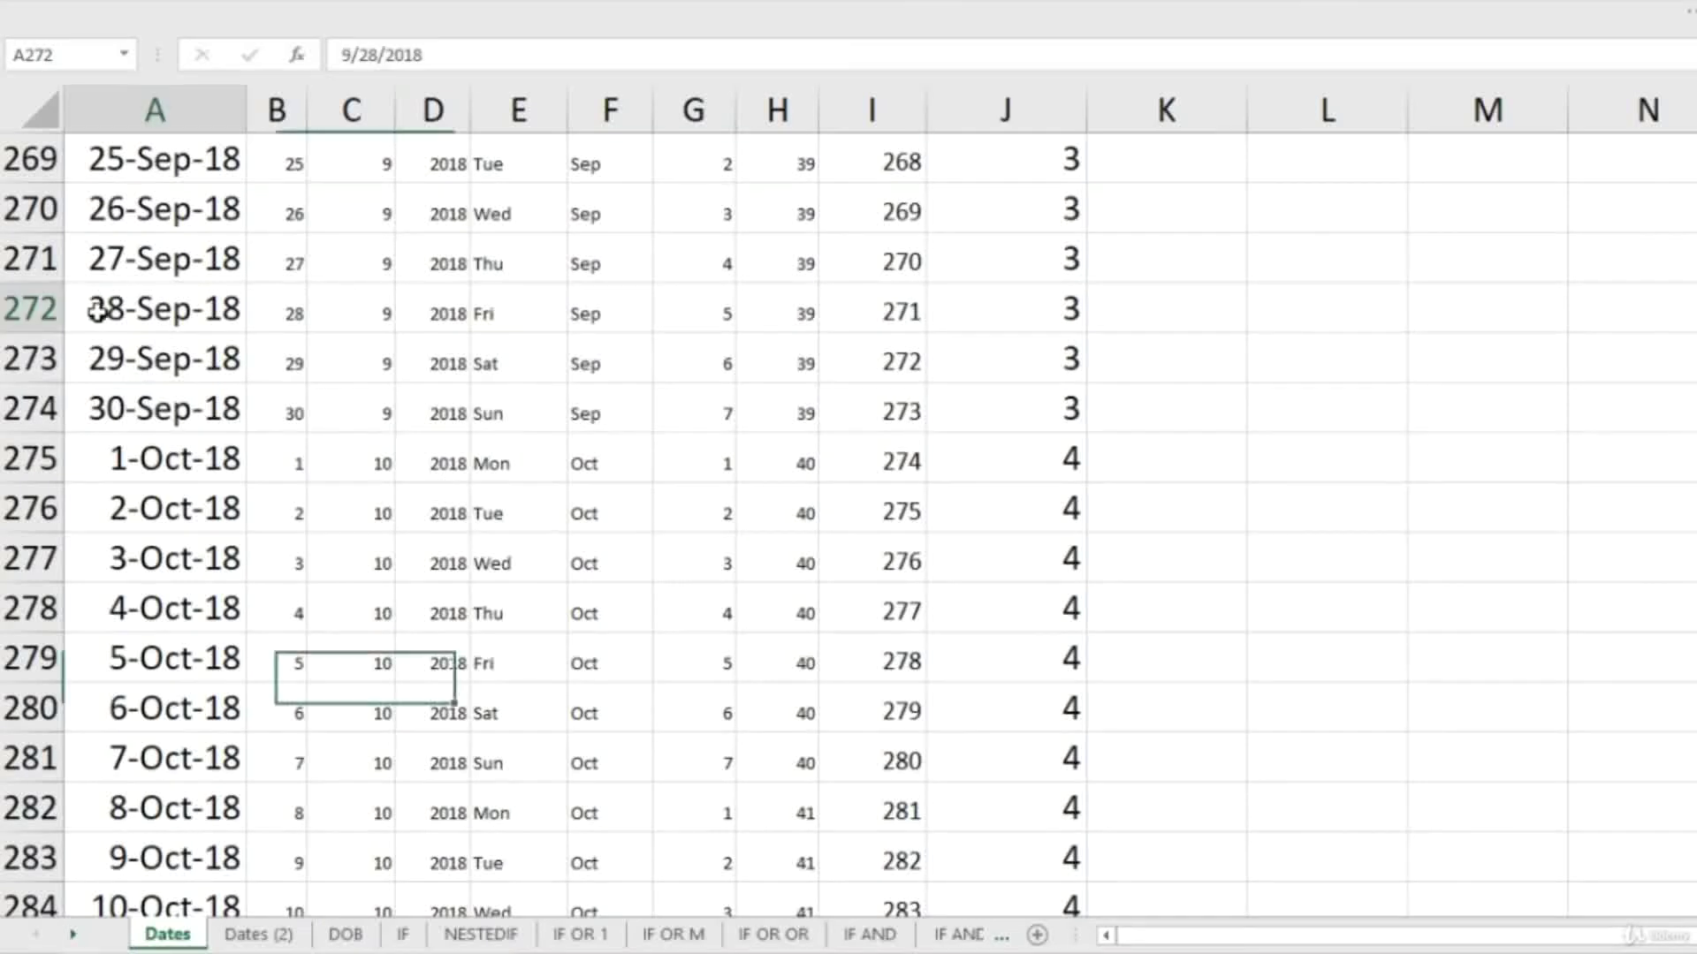
pyautogui.click(1063, 315)
pyautogui.scroll(-13, 518, 705)
pyautogui.scroll(-8, 425, 735)
pyautogui.scroll(-6, 301, 735)
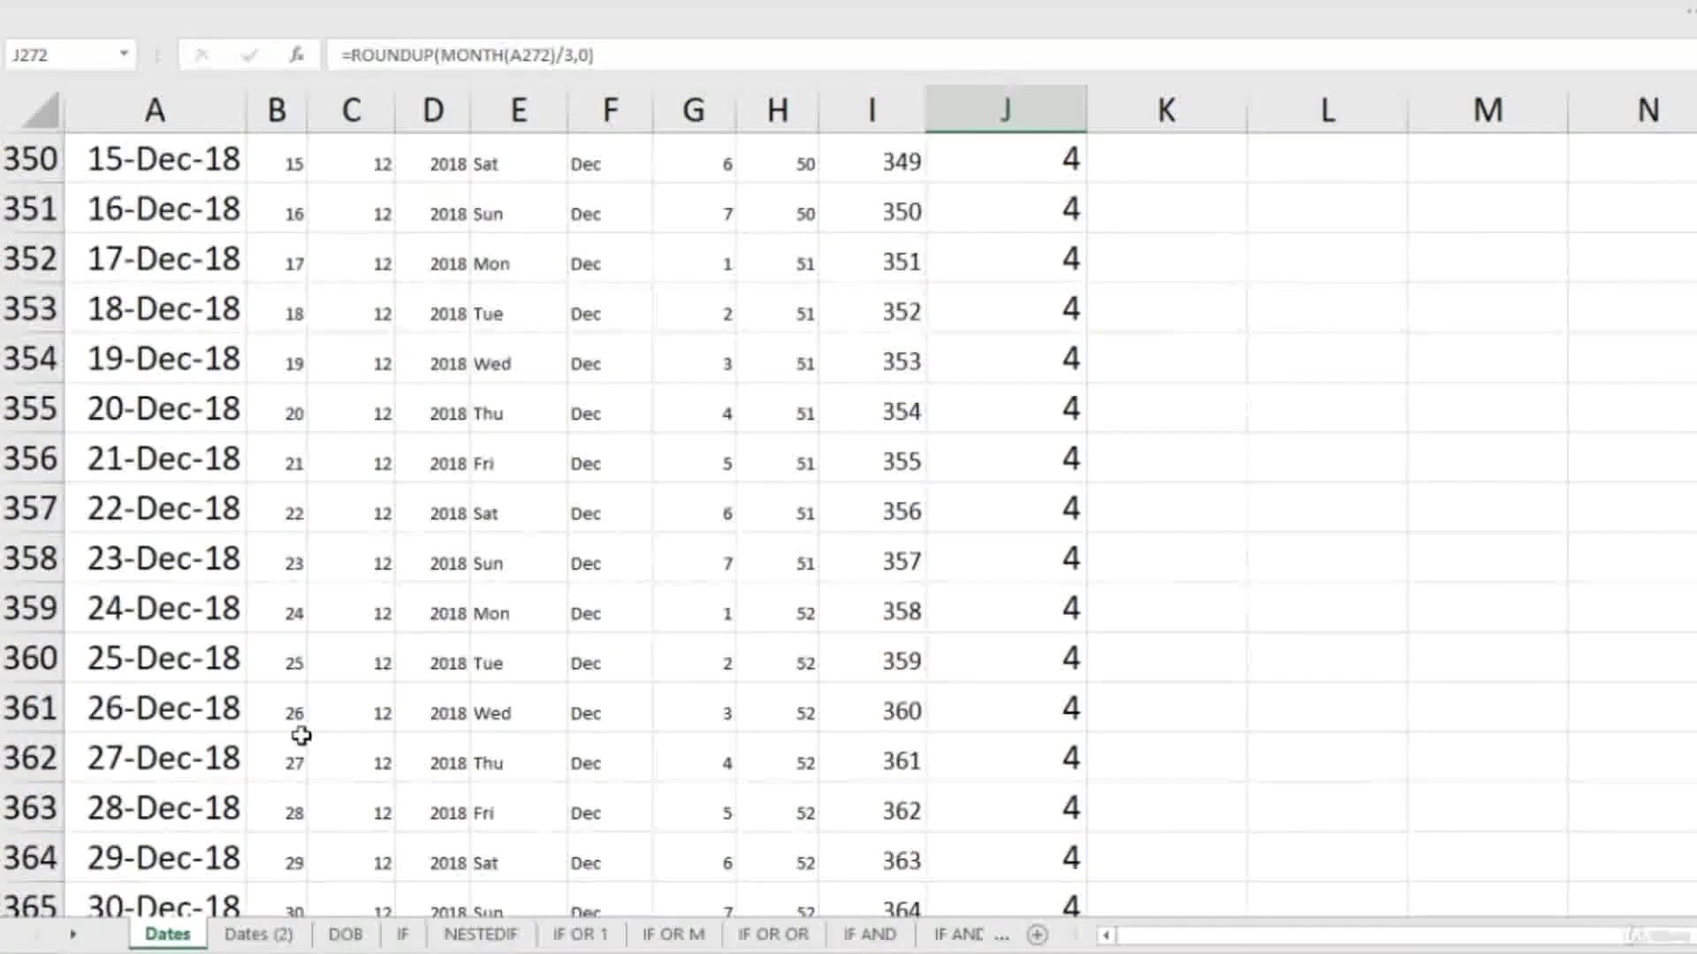
pyautogui.scroll(-11, 301, 735)
pyautogui.click(238, 654)
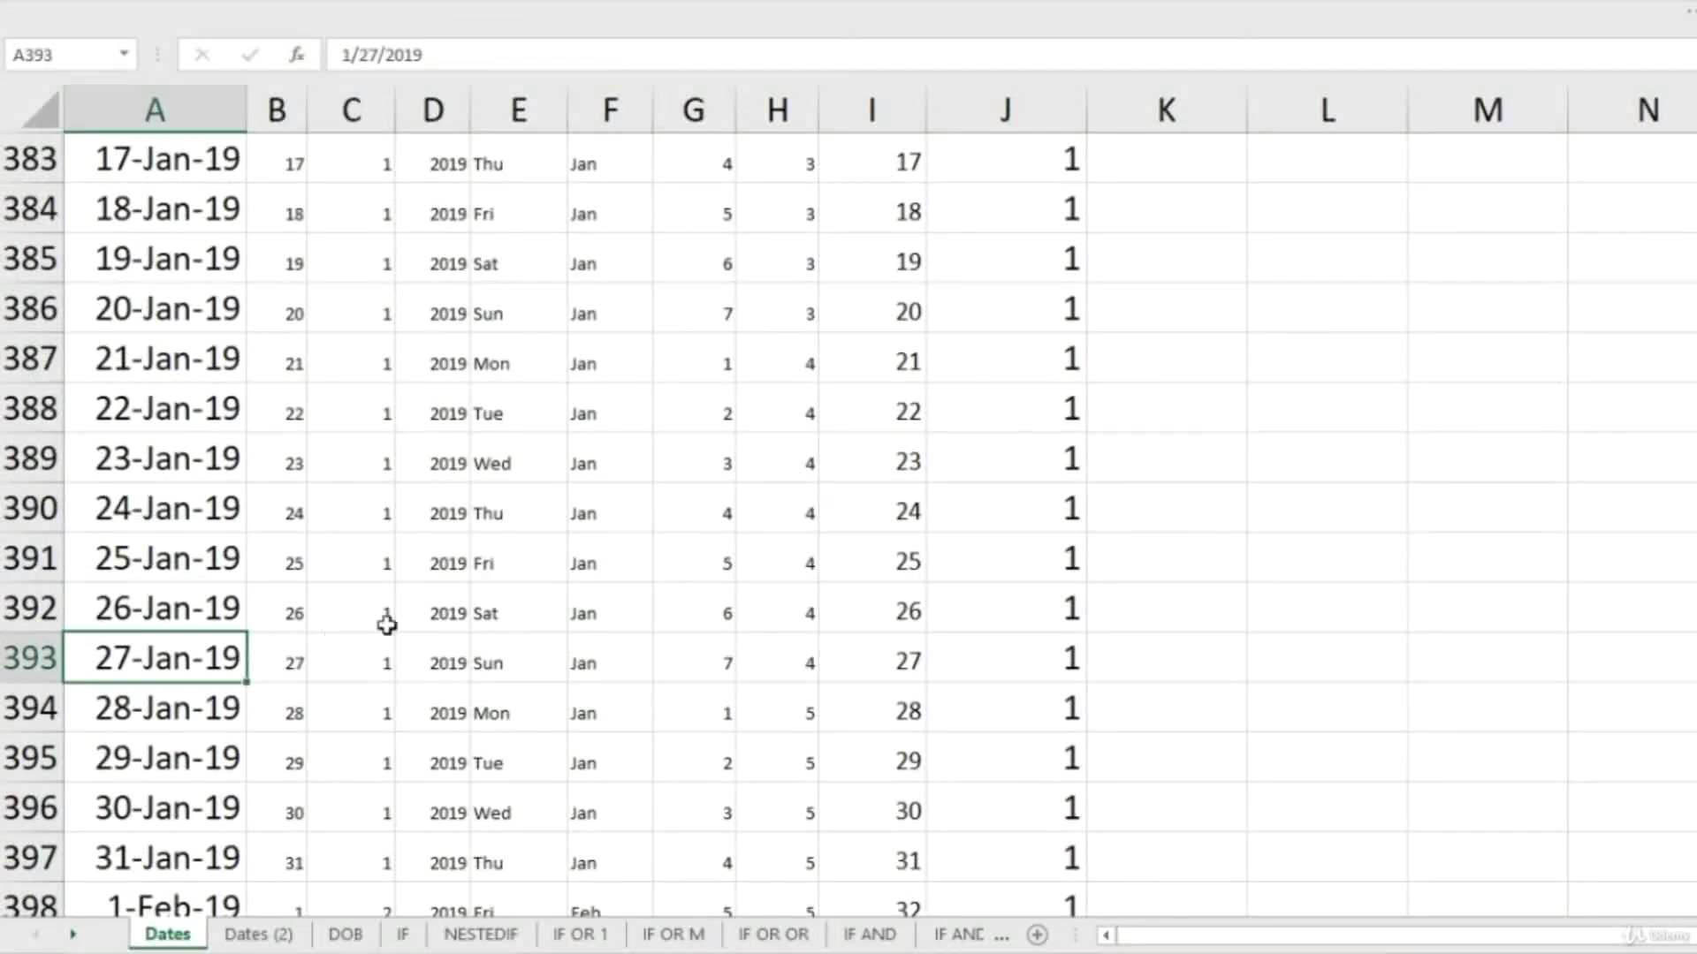
pyautogui.scroll(-12, 477, 734)
pyautogui.click(157, 631)
pyautogui.scroll(-4, 341, 613)
pyautogui.scroll(-3, 303, 624)
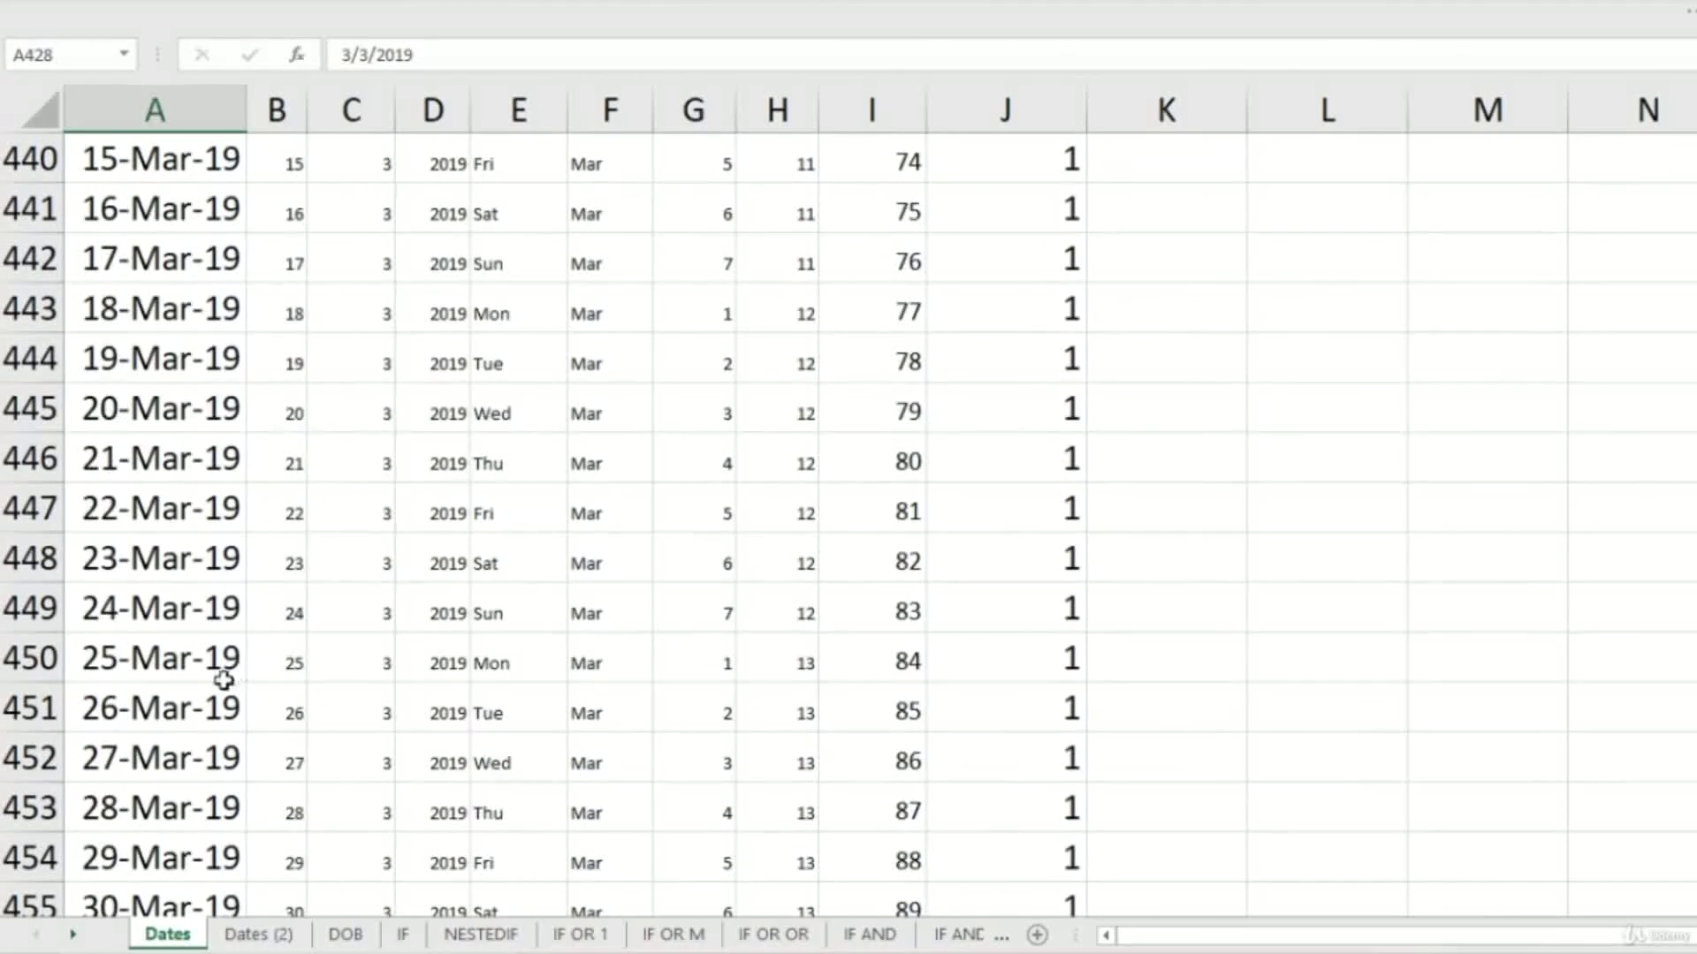
pyautogui.scroll(-3, 226, 678)
pyautogui.click(189, 657)
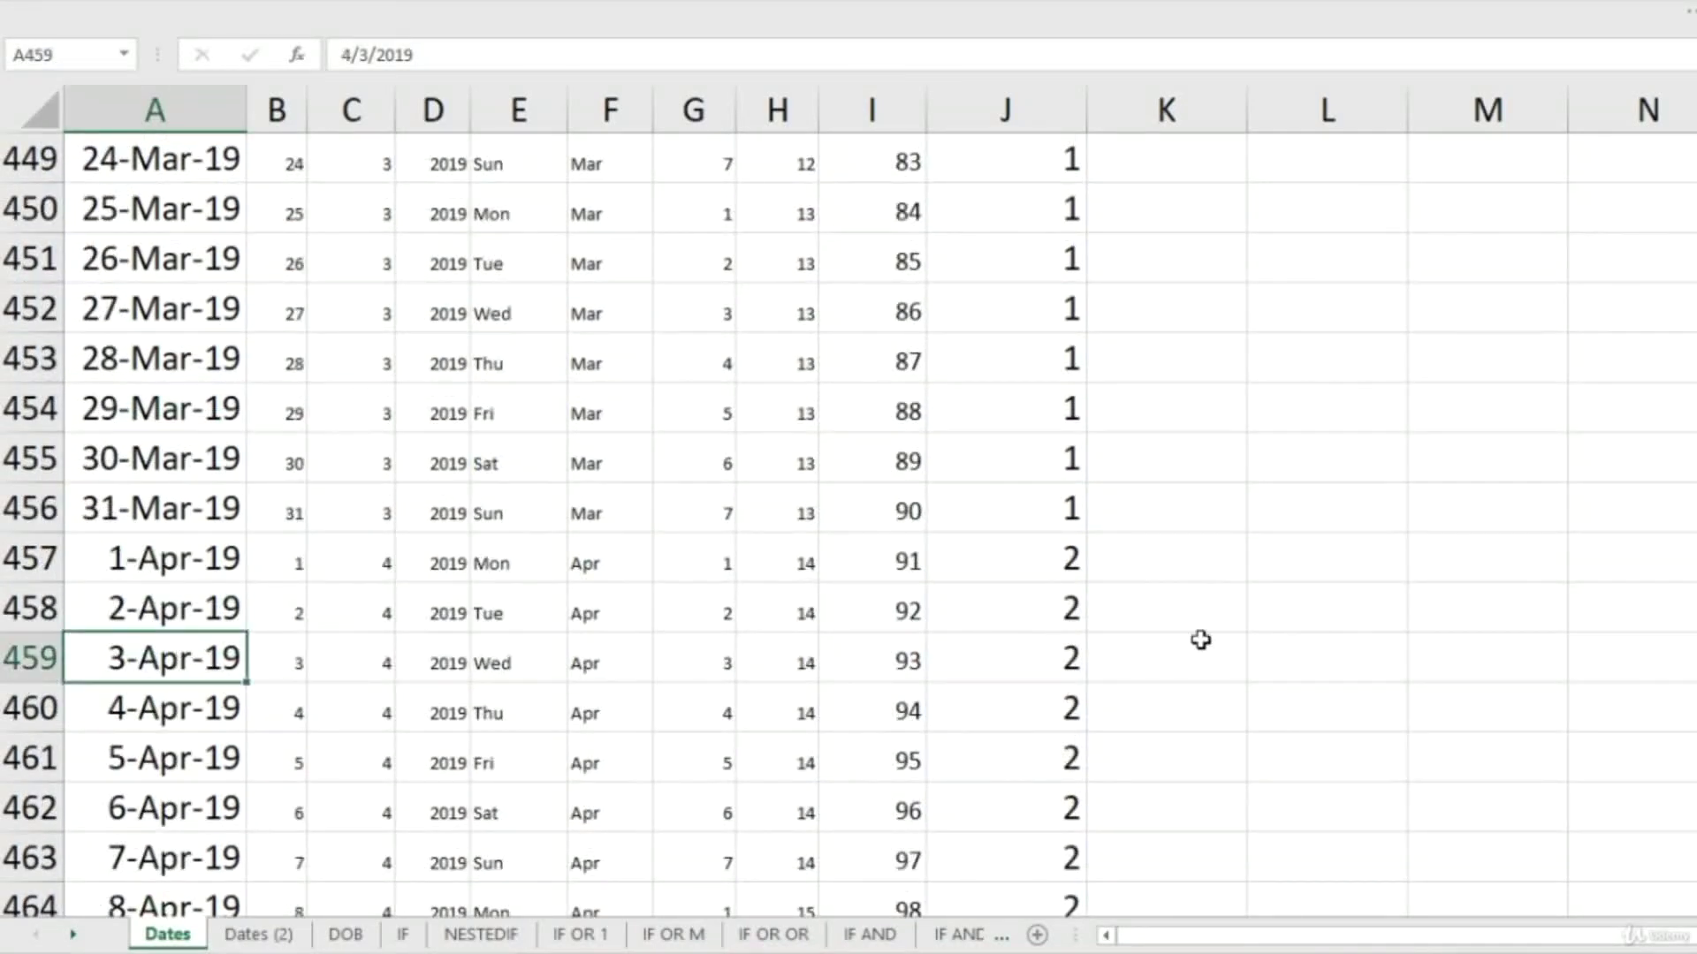
pyautogui.click(1069, 657)
pyautogui.hotkey('ctrl', 'Up')
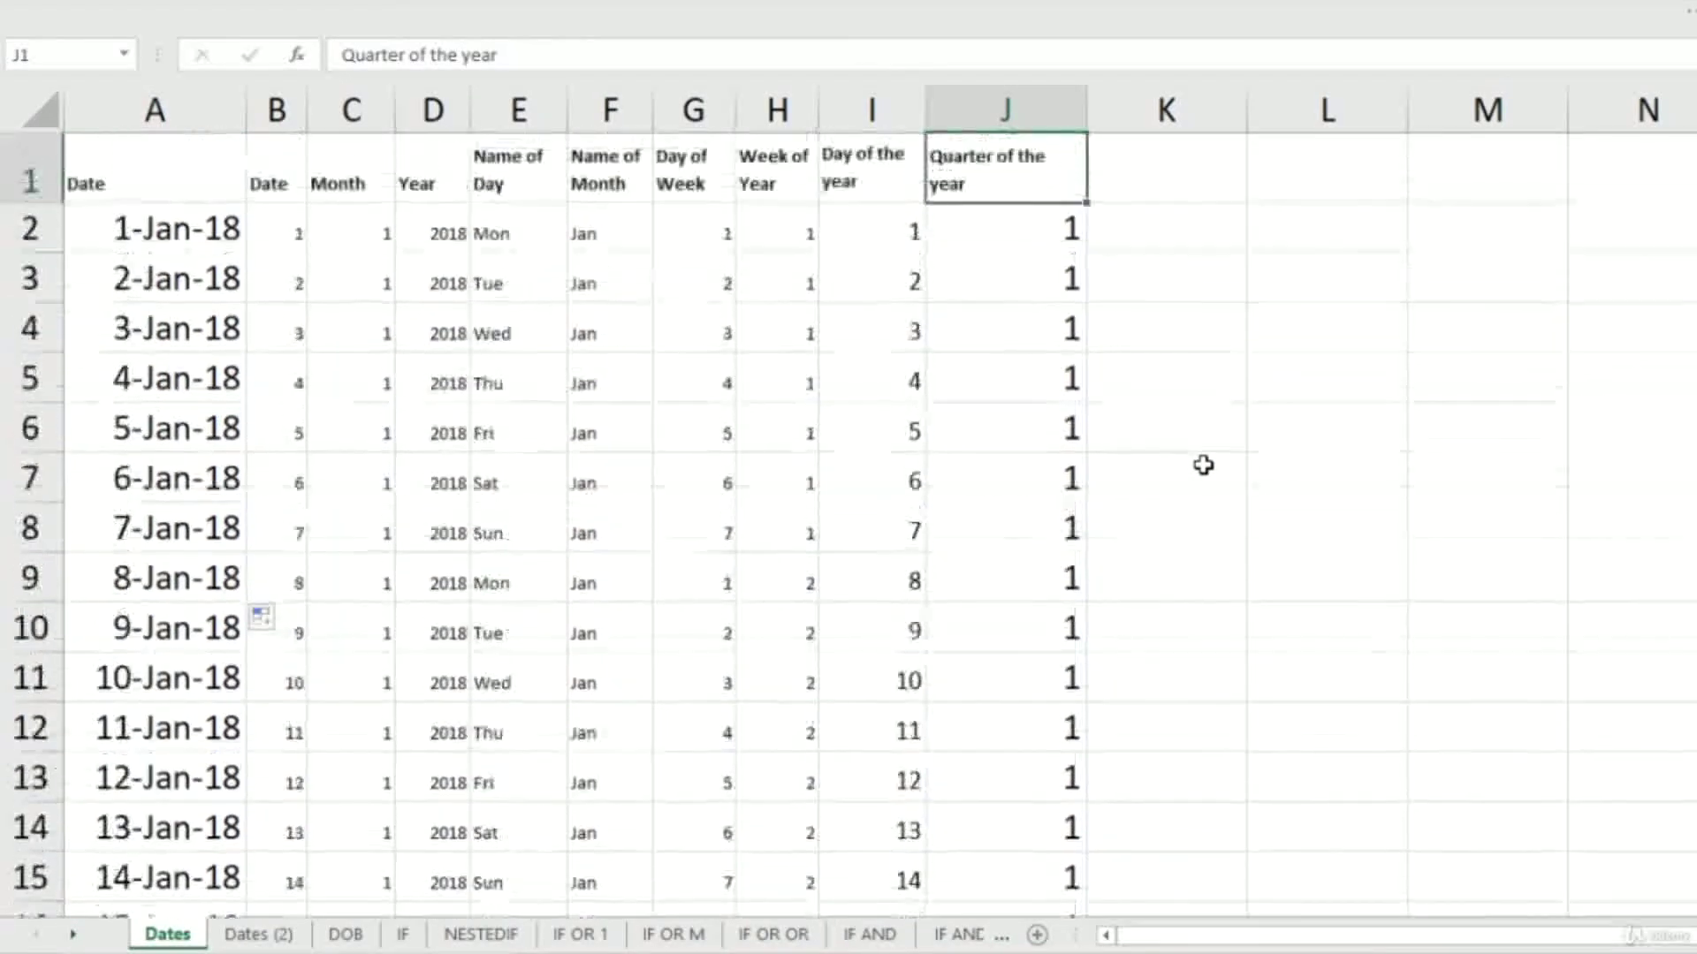